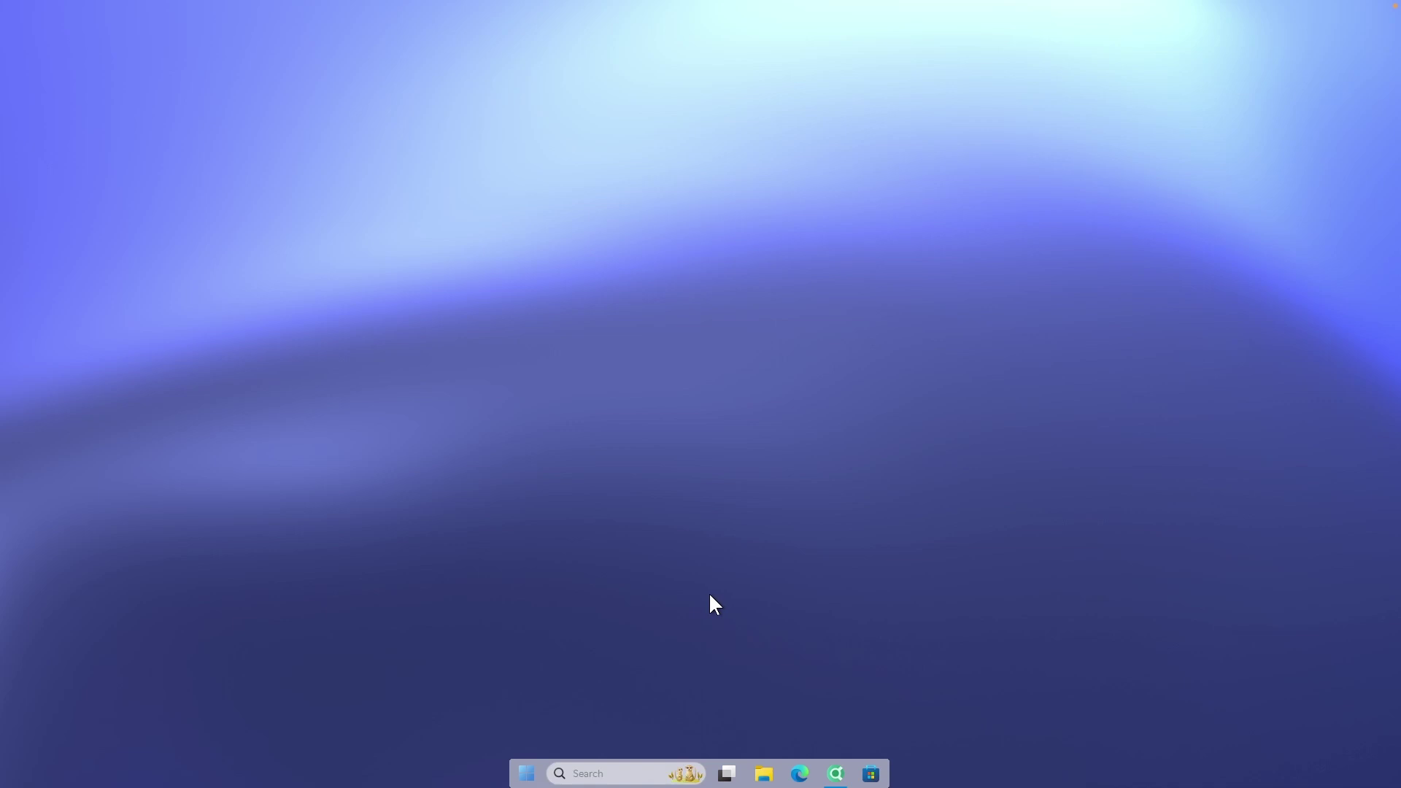
Search Windows for mouse settings, open the additional mouse settings, and show the Pointers page in Mouse Properties near the screen's center.
left_click(530, 771)
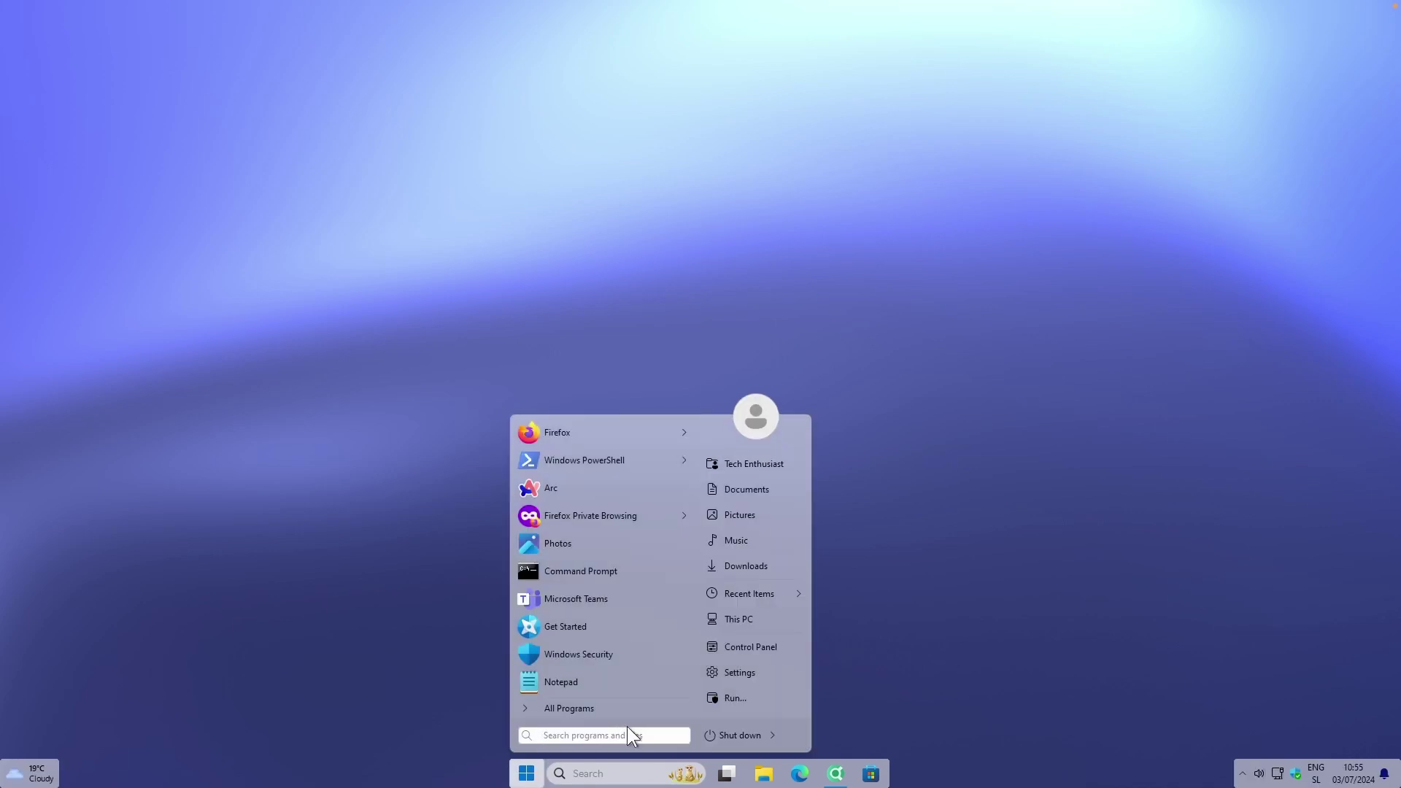
type("mouse")
left_click(584, 453)
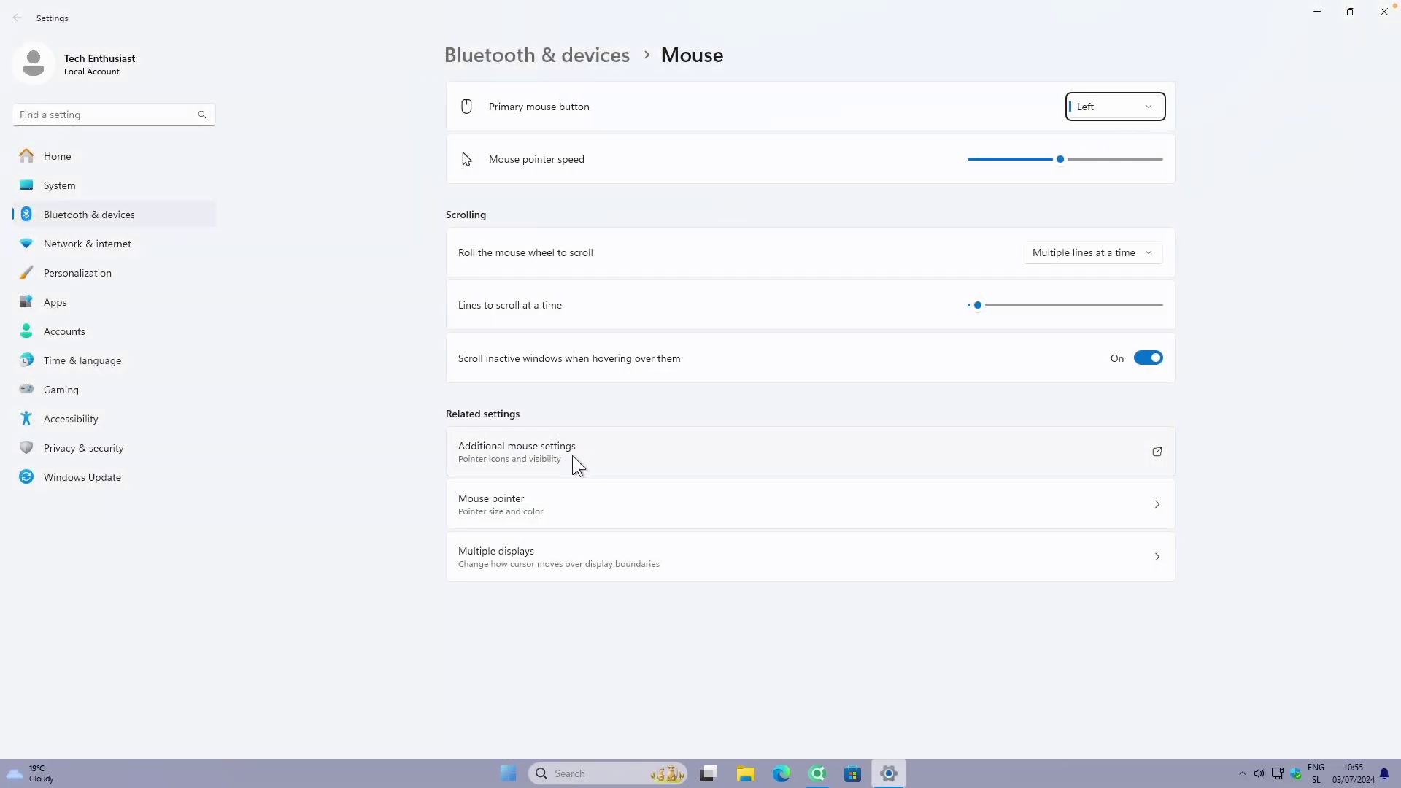
left_click(540, 460)
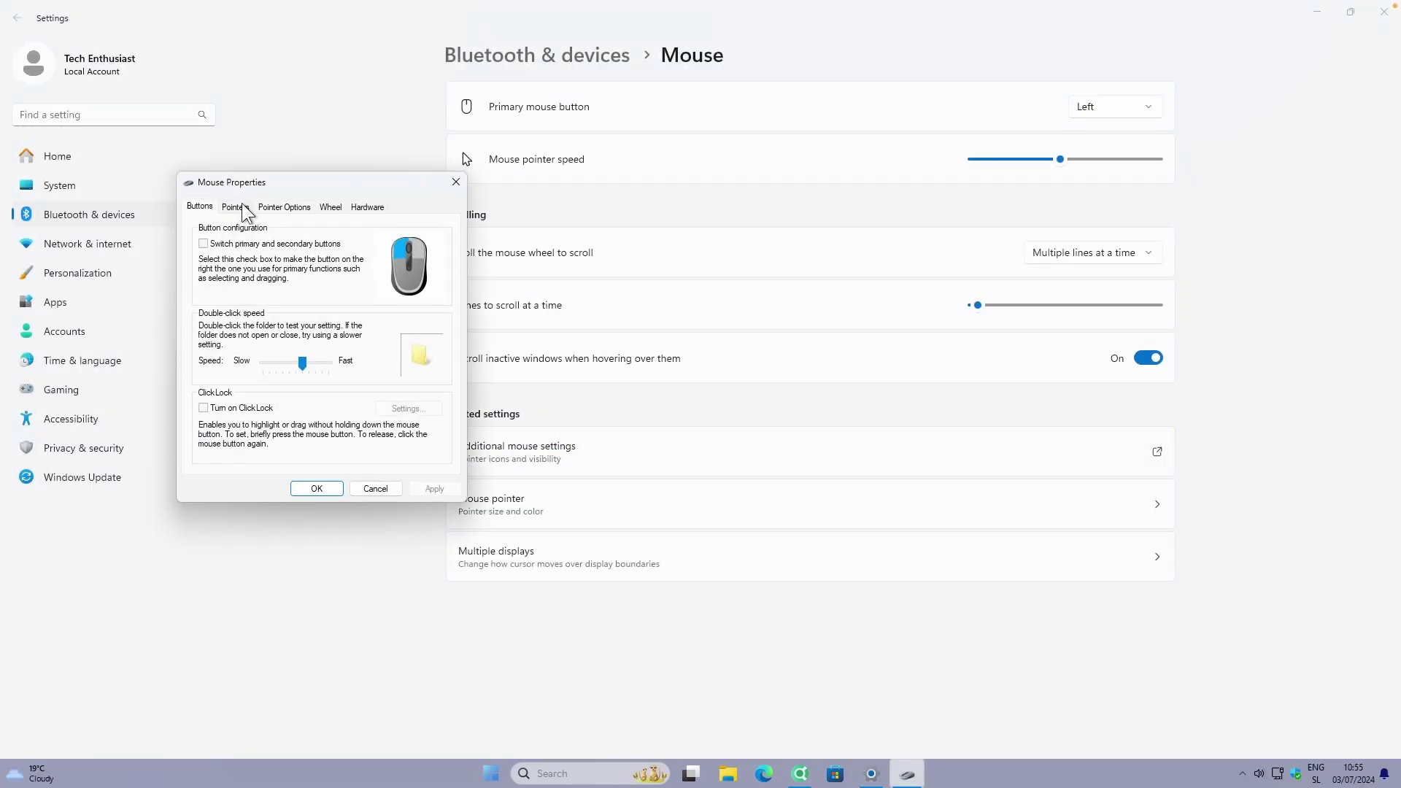
left_click(243, 207)
left_click_drag(306, 184, 562, 187)
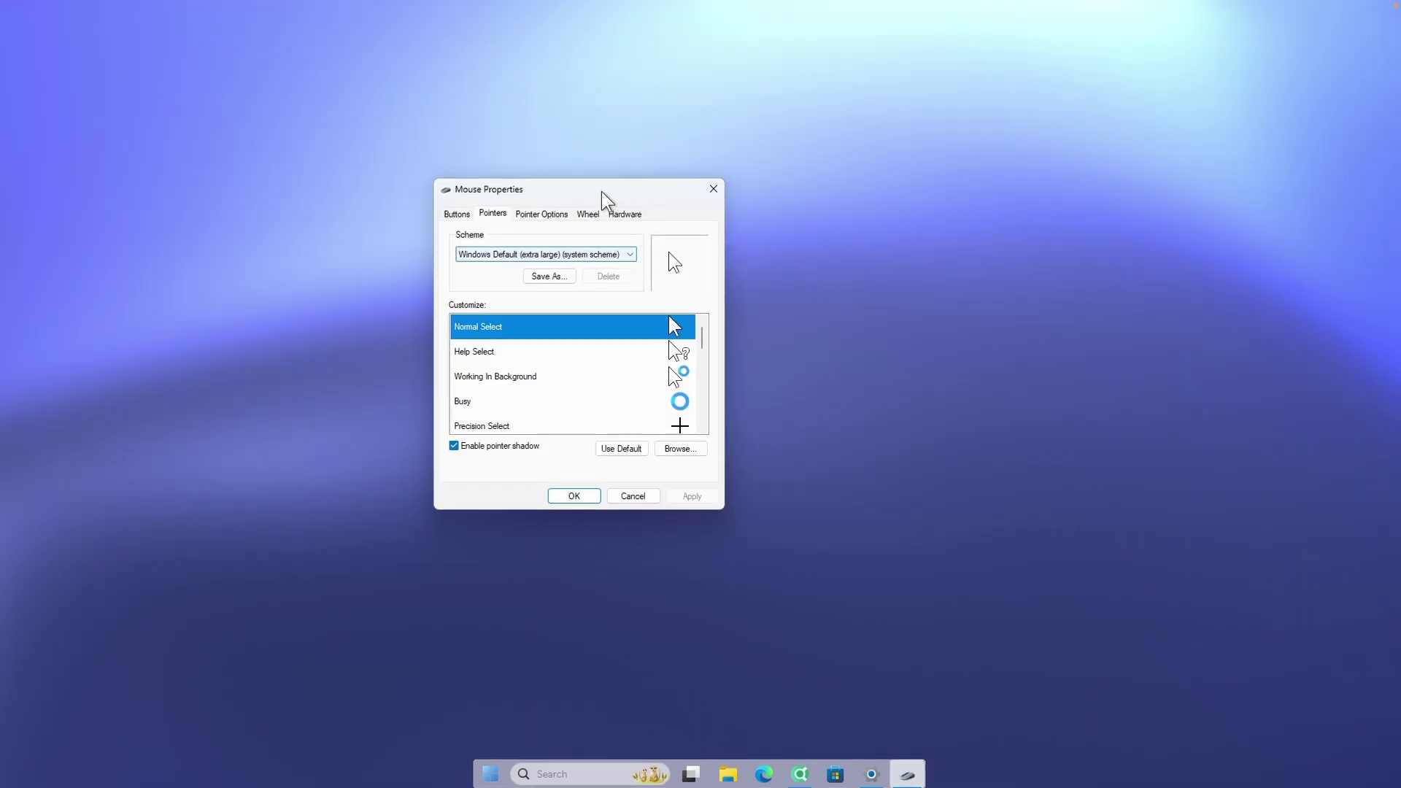
left_click_drag(604, 197, 663, 188)
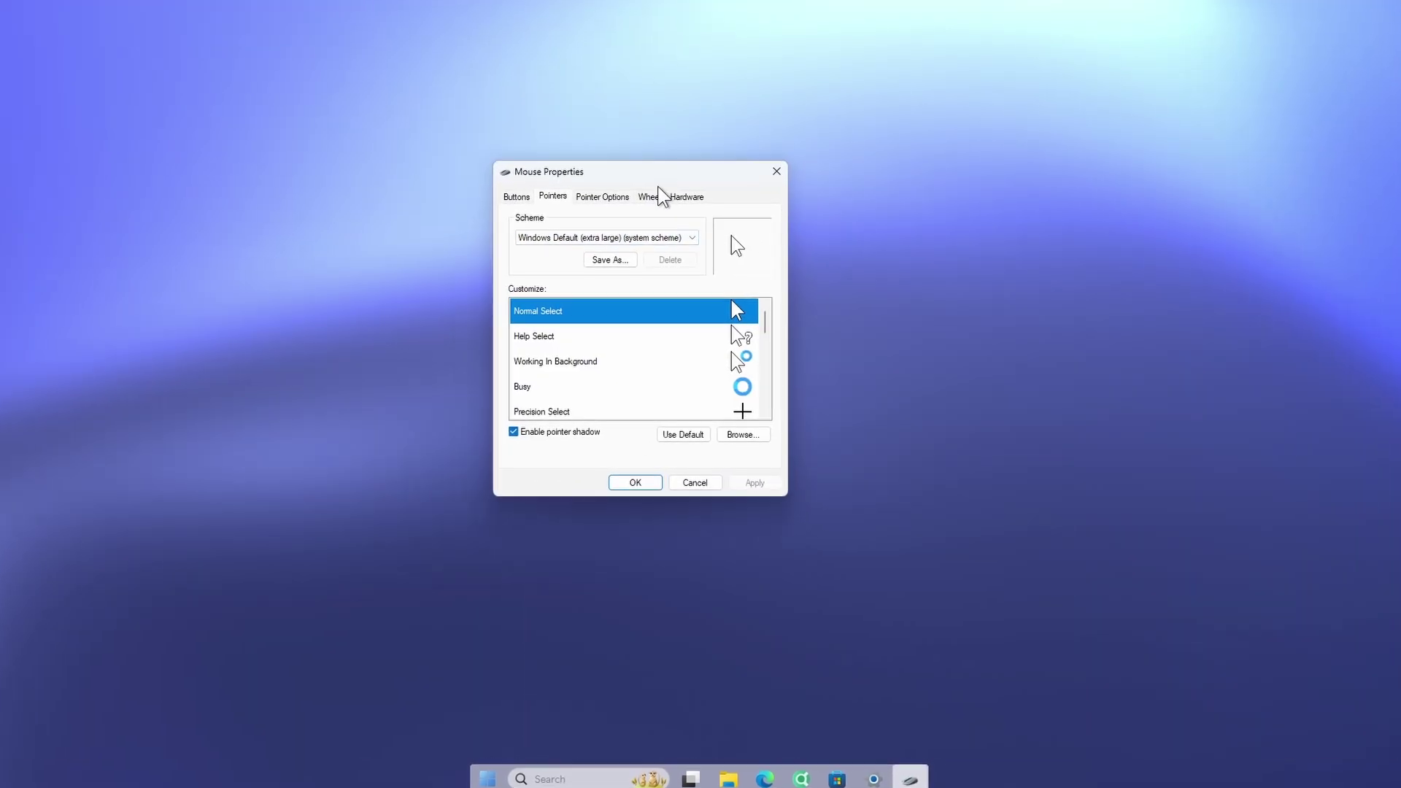
Try the Windows Black, Windows Inverted and Windows Standard extra large pointer schemes, and restore Windows Default (extra large).
left_click(648, 232)
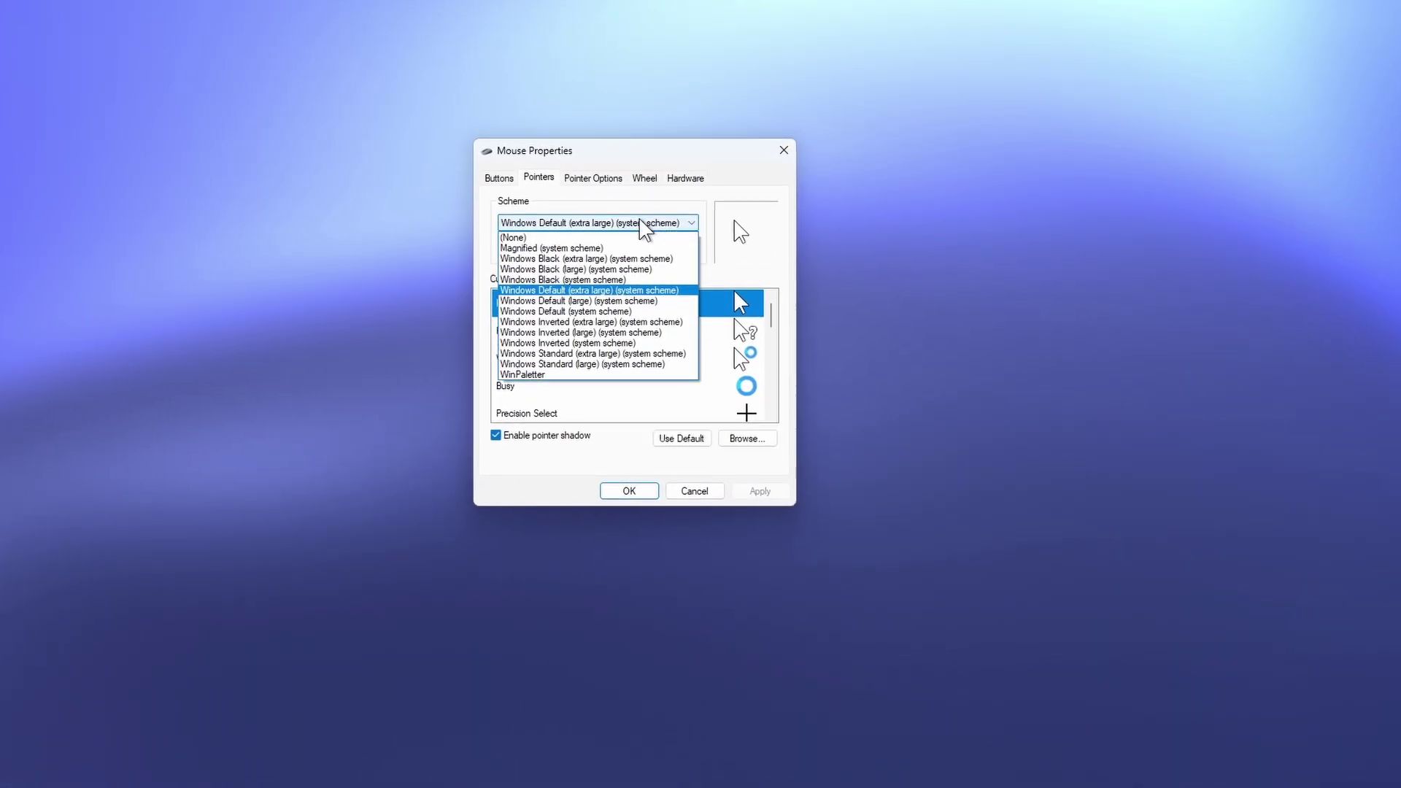
left_click(629, 242)
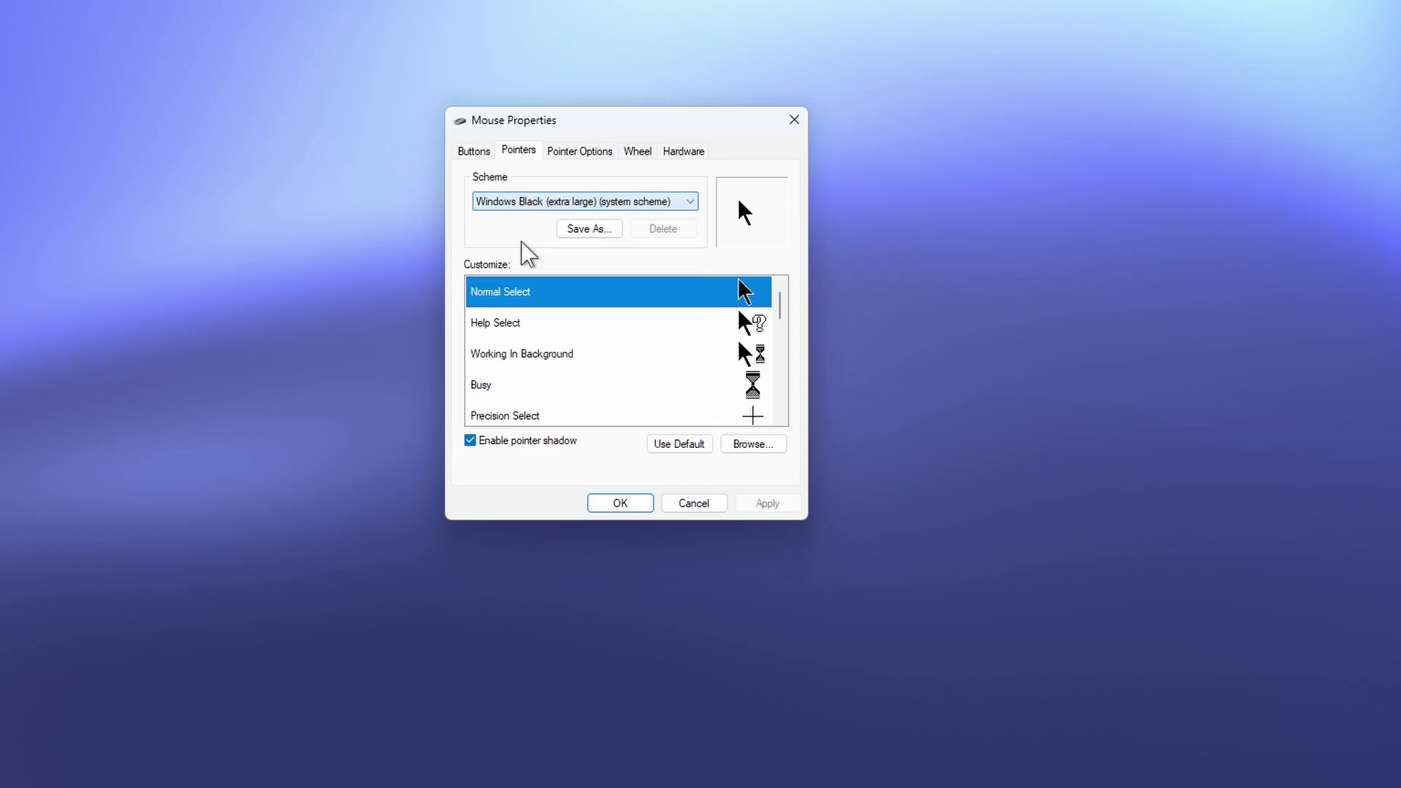
left_click(628, 204)
left_click(573, 314)
left_click(638, 207)
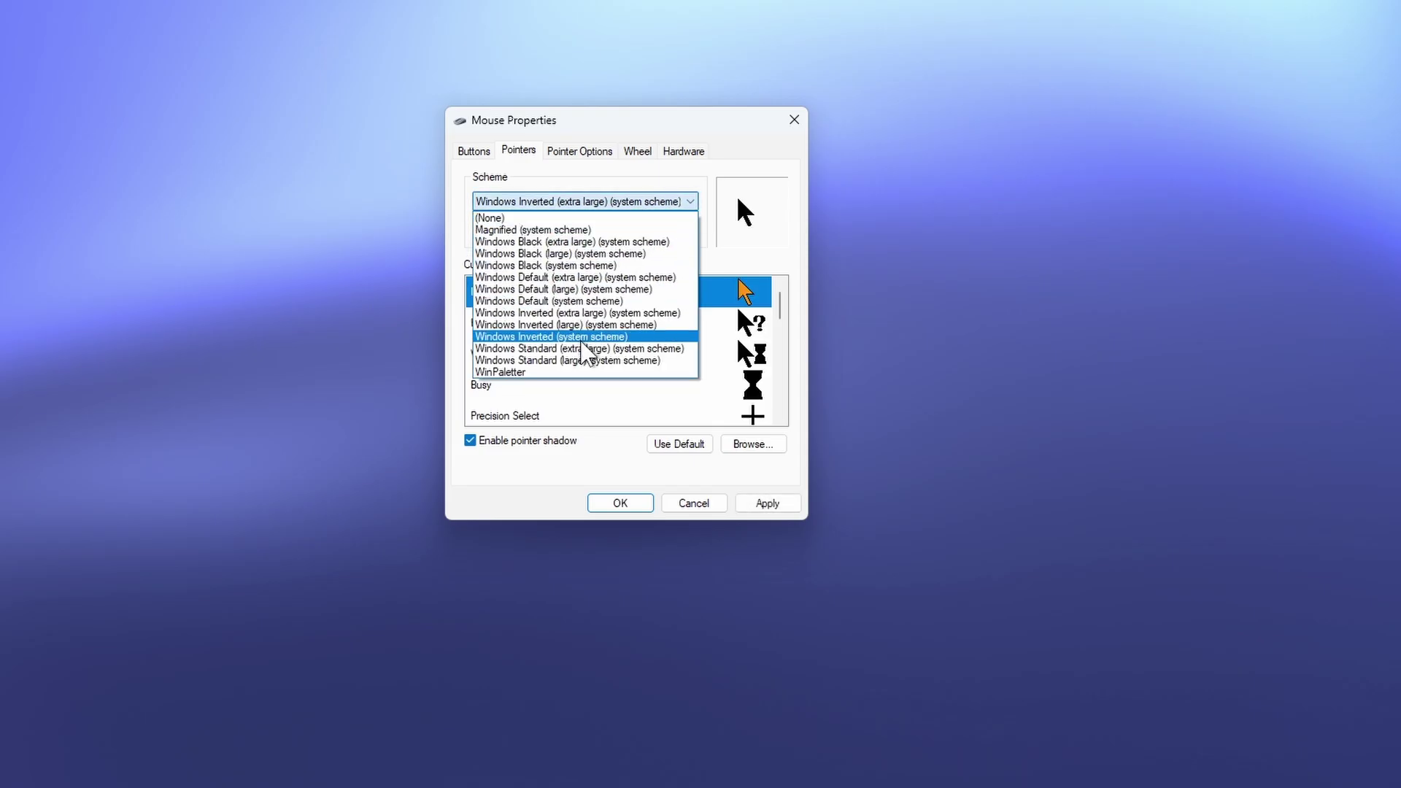
left_click(584, 348)
left_click(622, 204)
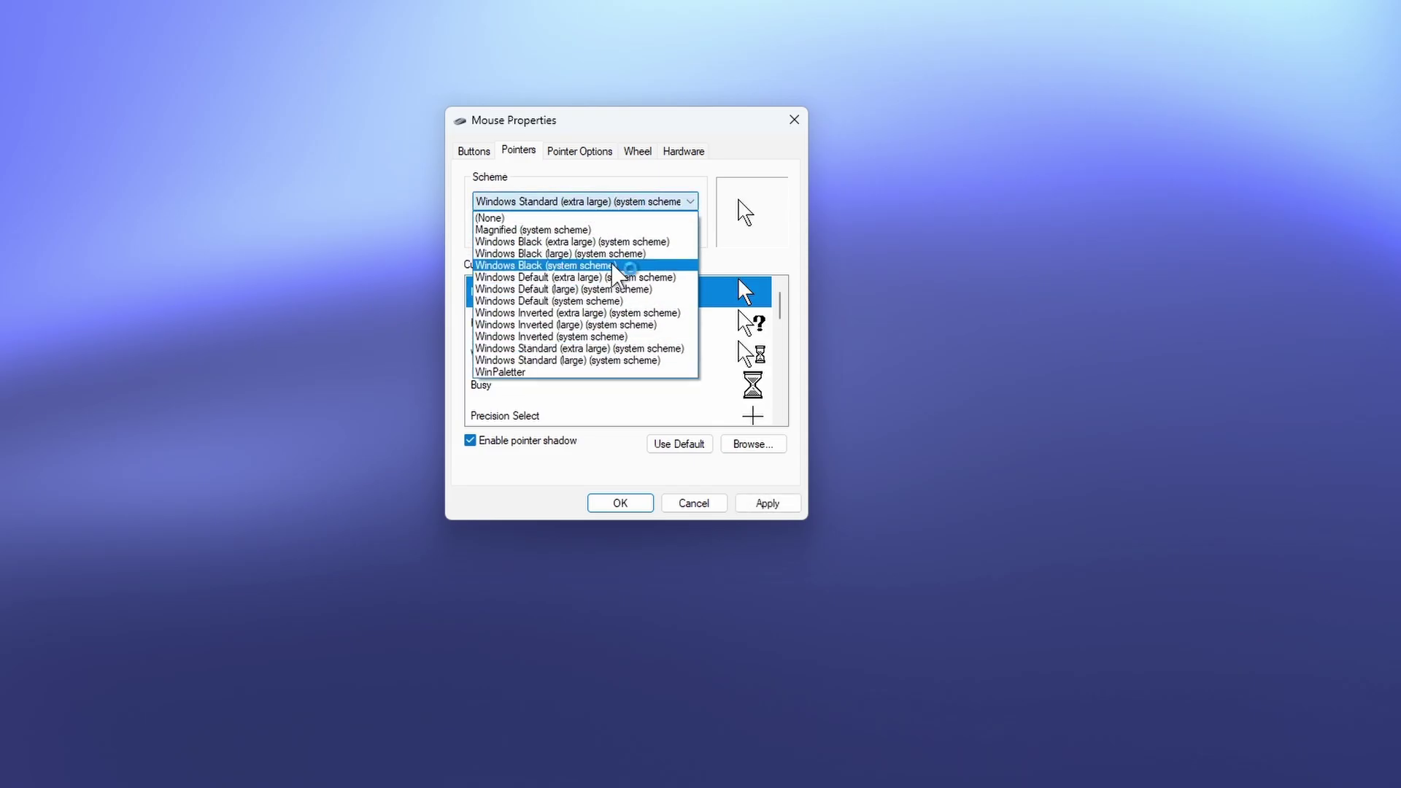
left_click(589, 278)
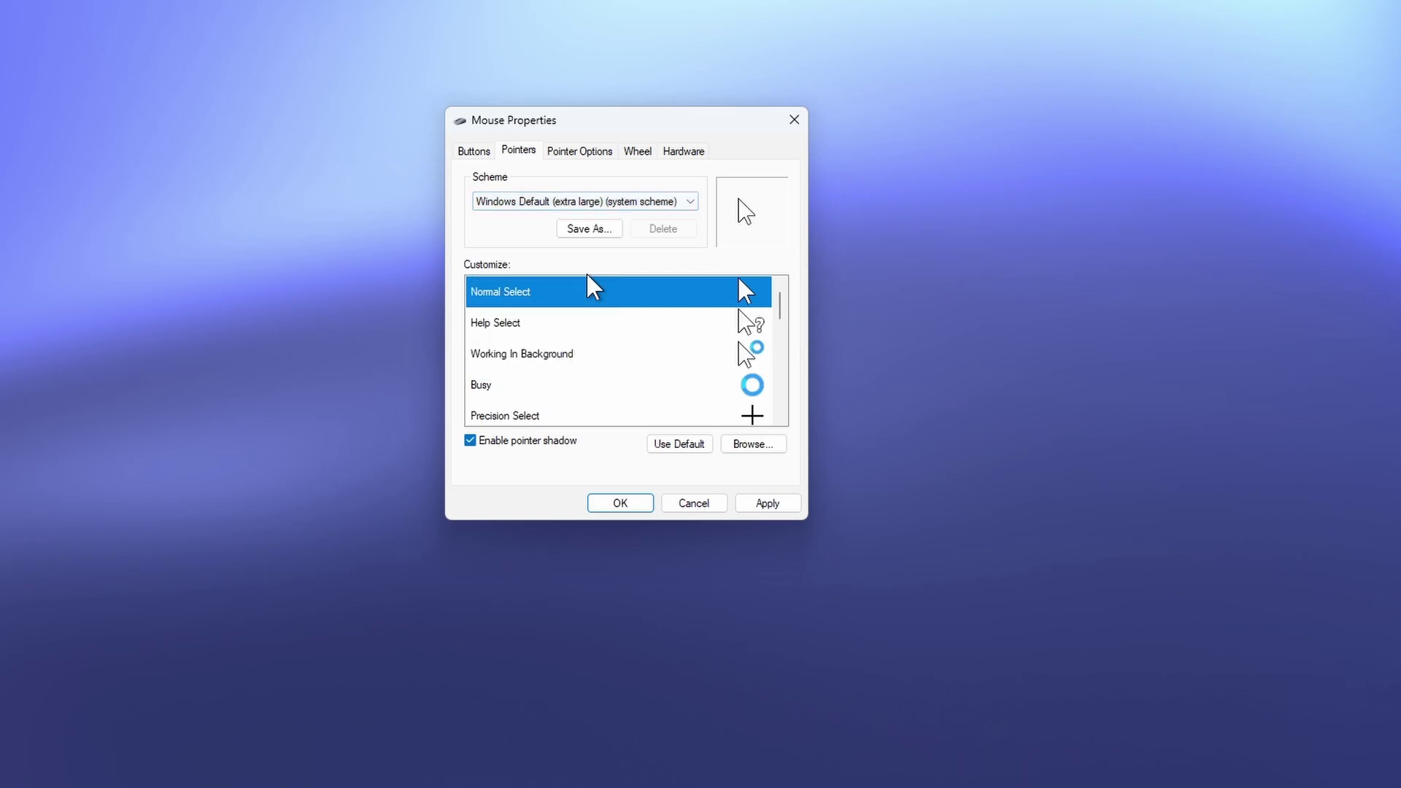
Review the list of pointer schemes, keep Windows Default (extra large), and accept the Mouse Properties dialog.
left_click(674, 199)
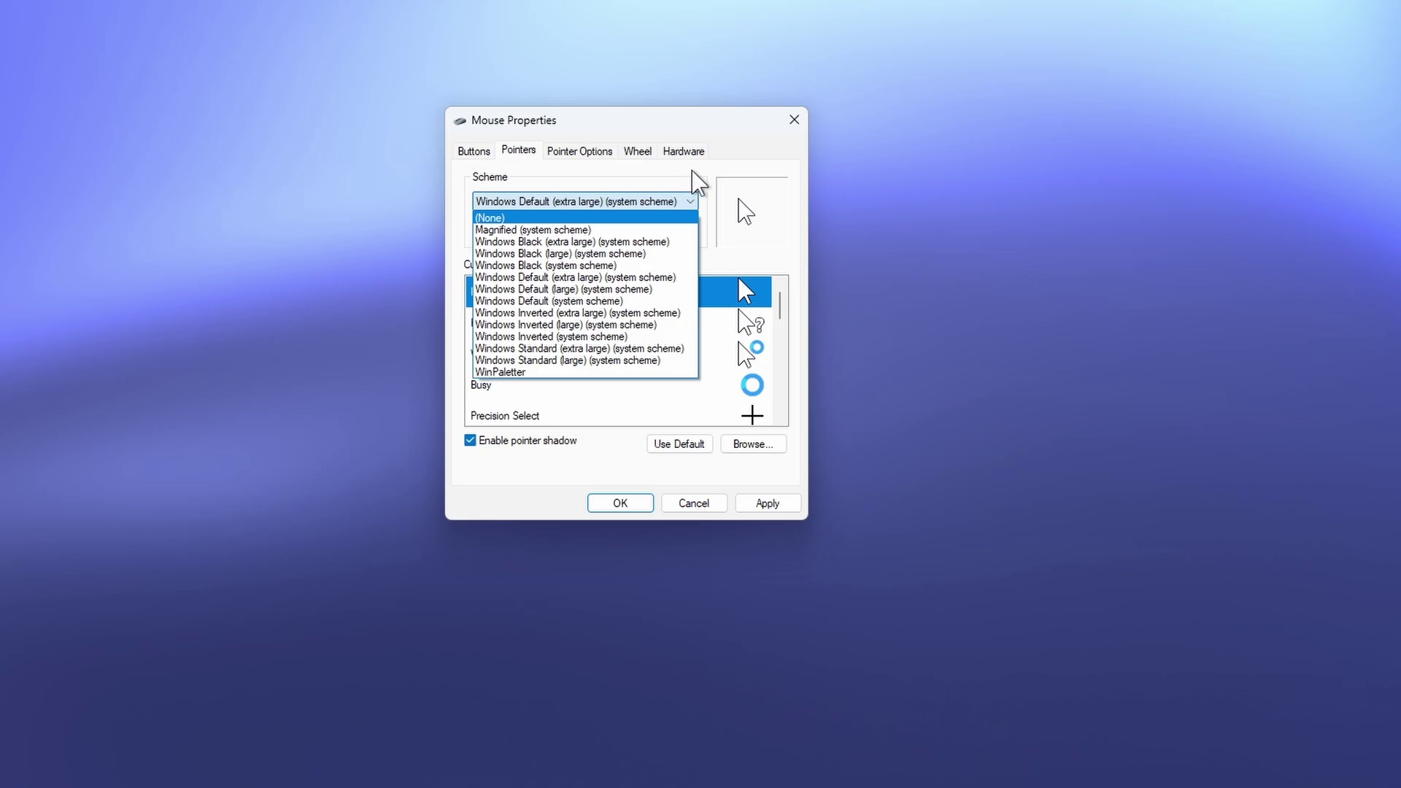
left_click(696, 170)
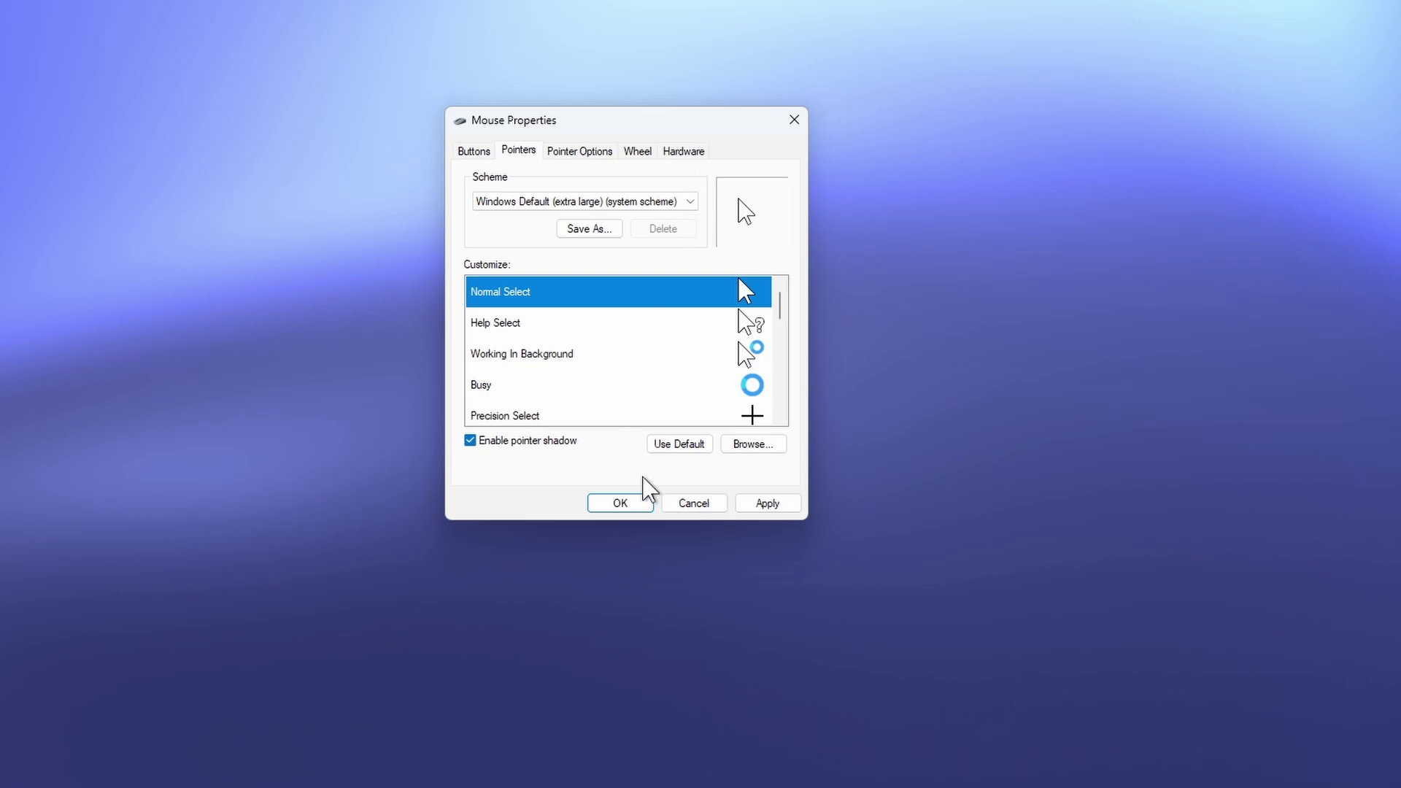
left_click(641, 503)
Switch to the web browser and look through the macOS-cursors-for-Windows repository page on GitHub, including its README usage instructions.
left_click(817, 773)
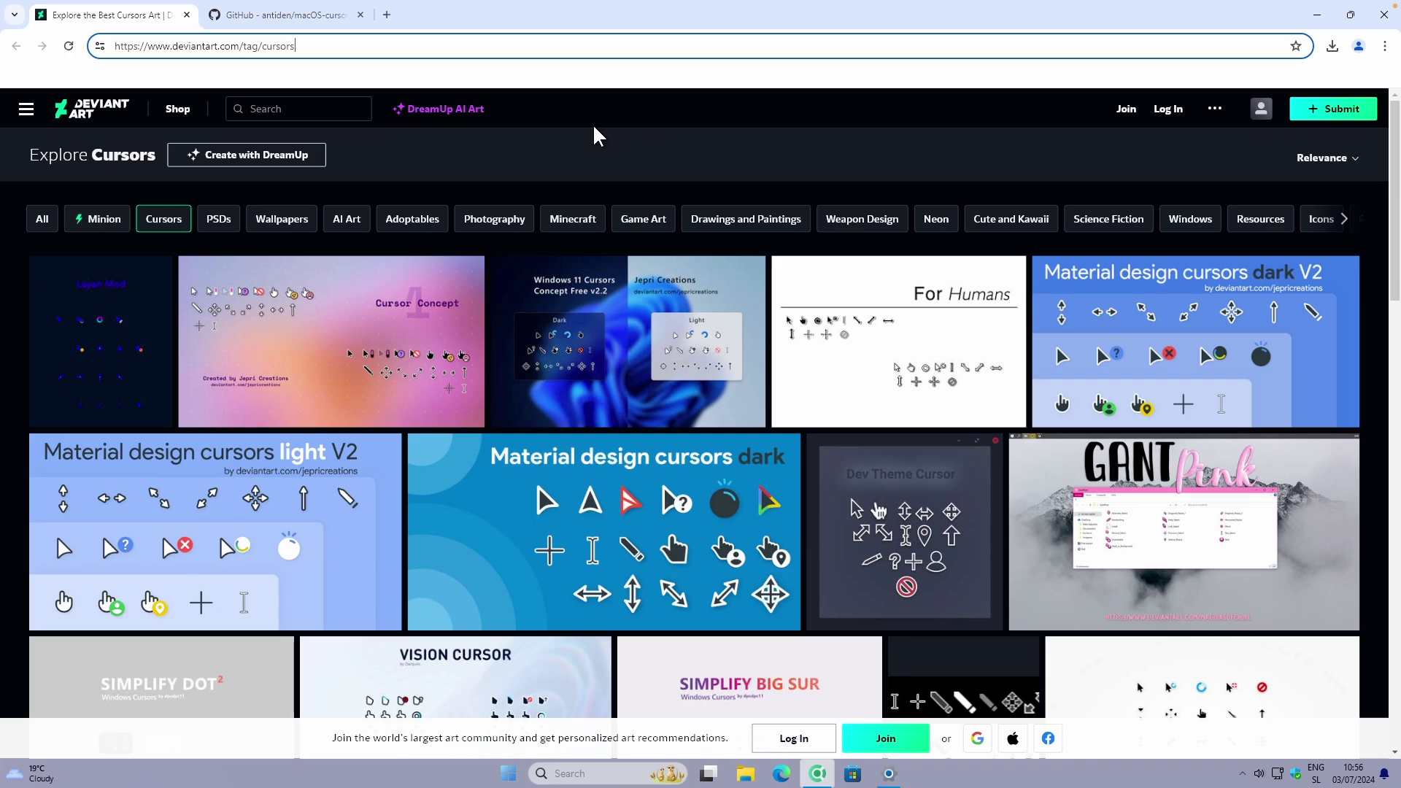
left_click(305, 17)
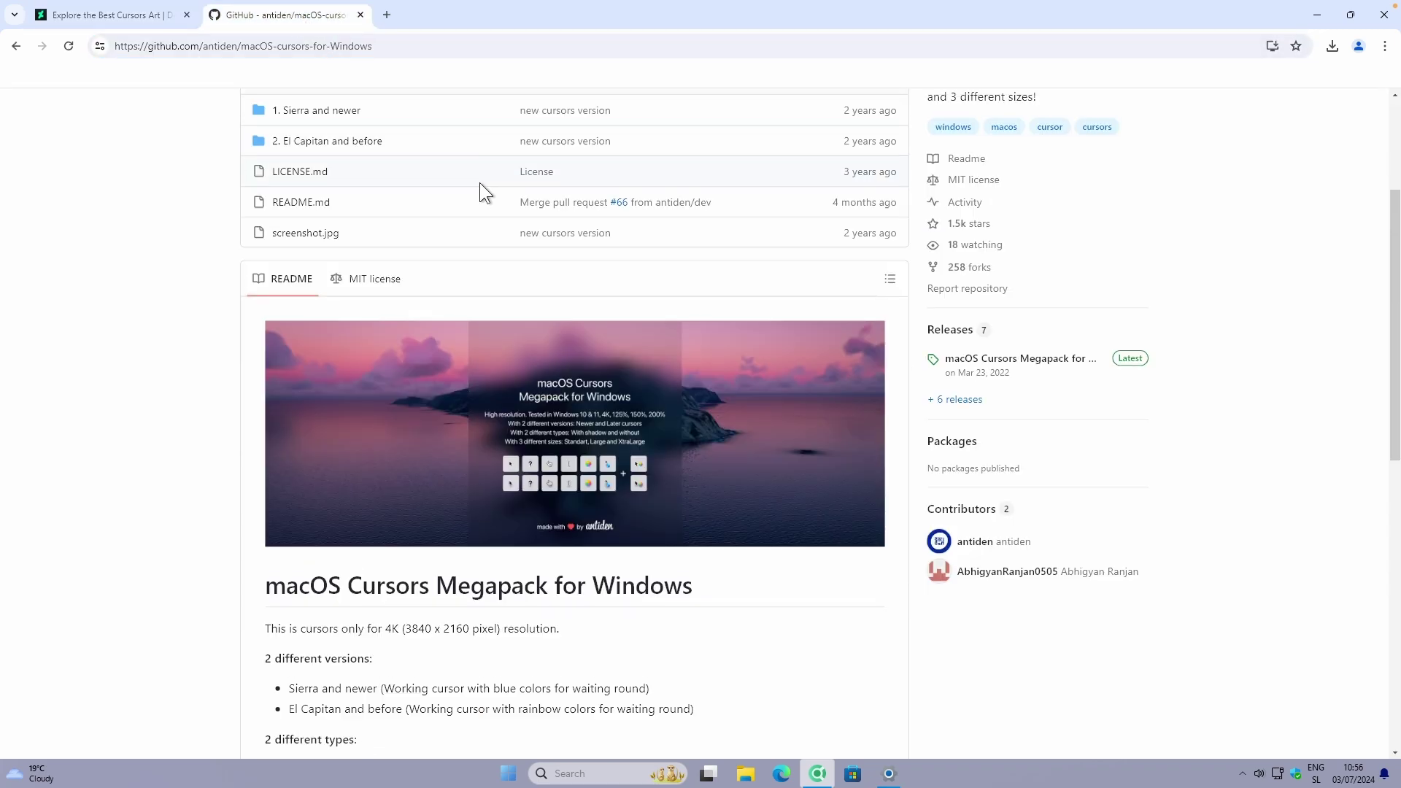
scroll(485, 208, "up", 3)
scroll(571, 243, "down", 15)
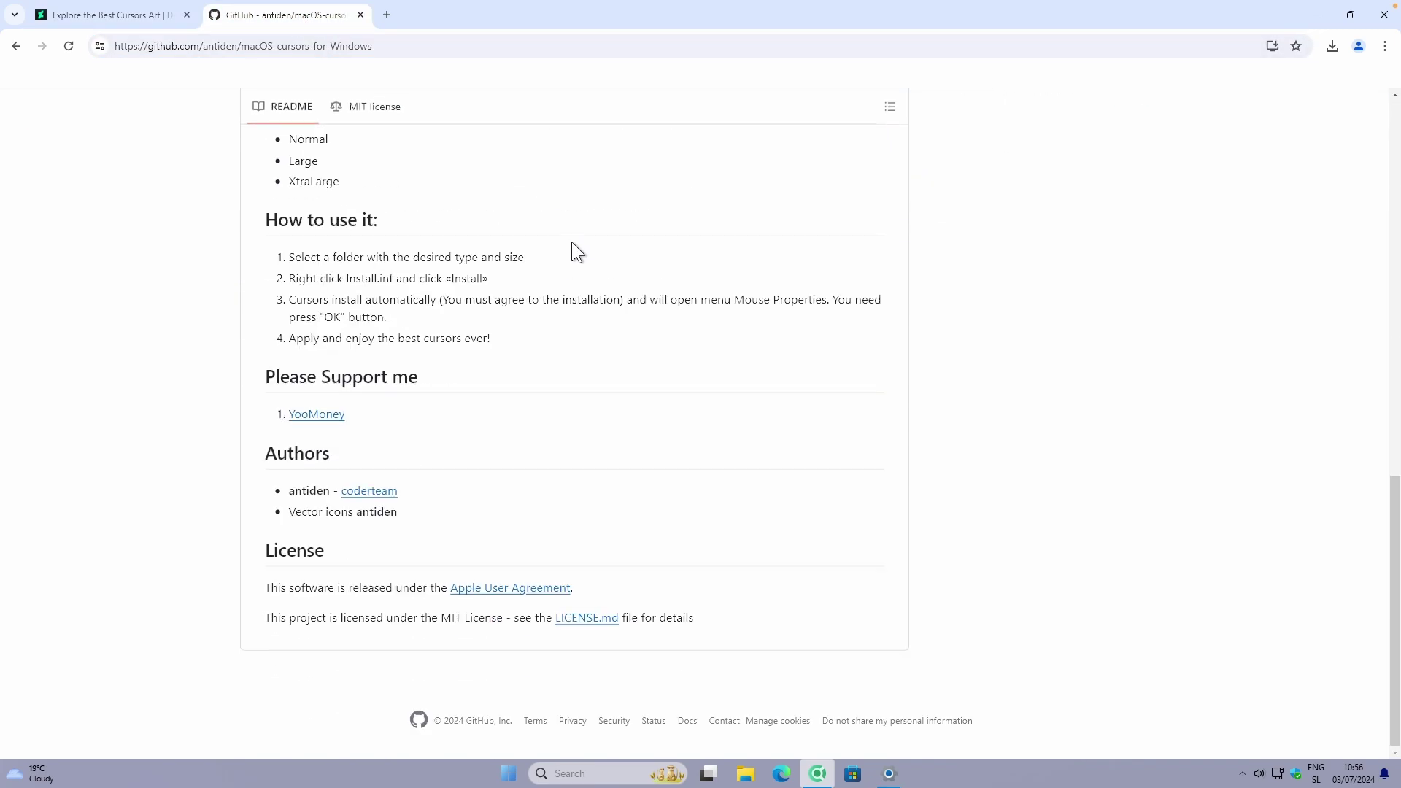
scroll(477, 89, "up", 14)
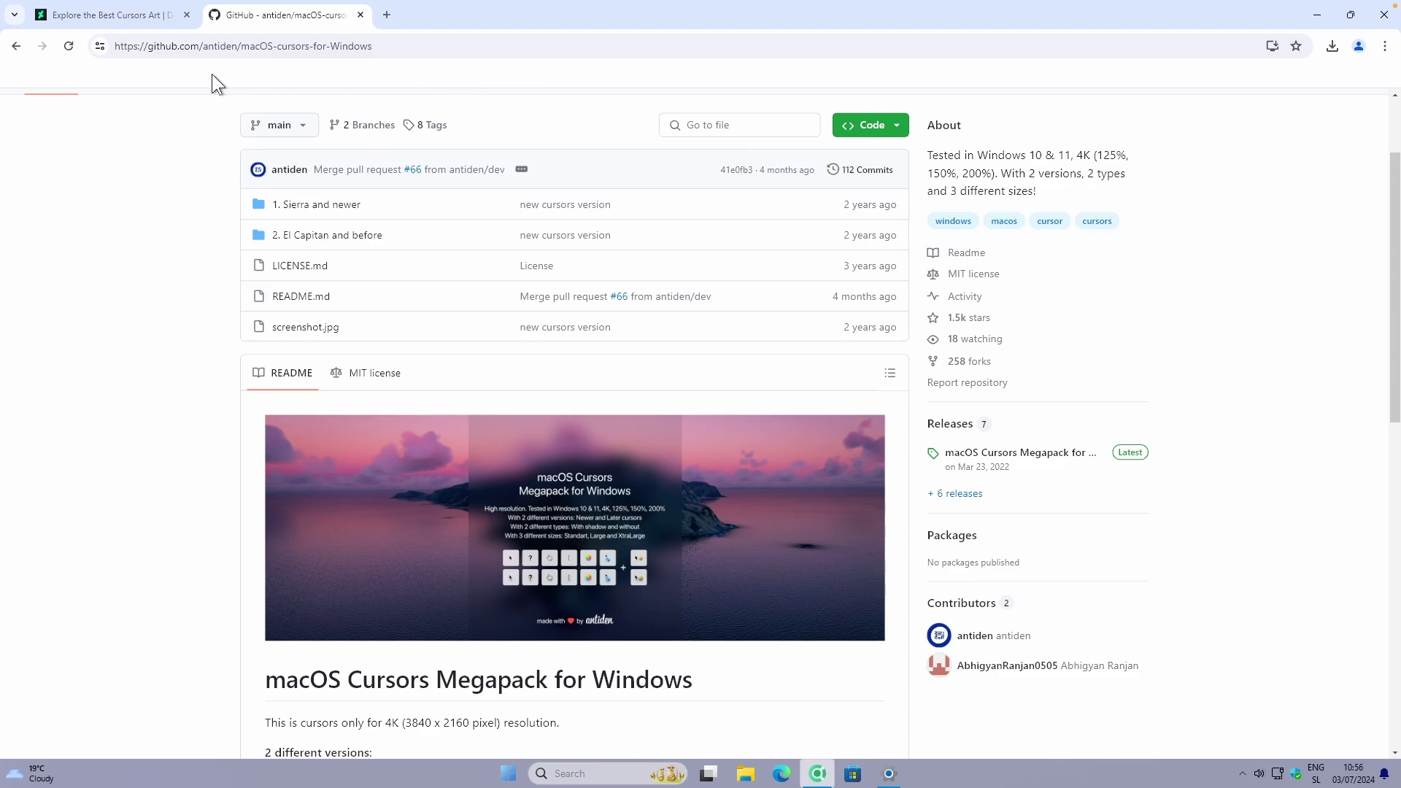
Sort the DeviantArt cursors gallery by Most Recent and browse through the listed cursor packs.
left_click(127, 22)
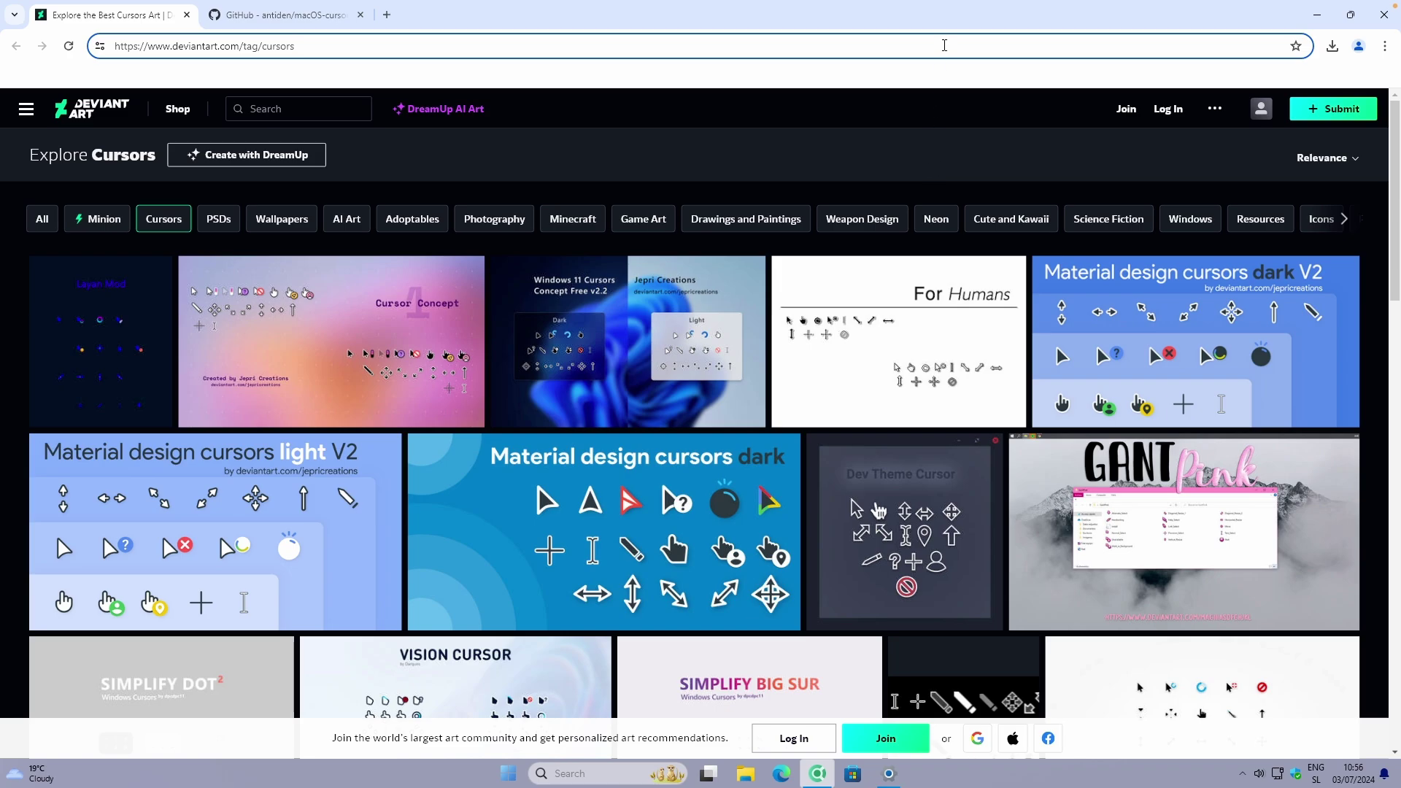
left_click(1312, 164)
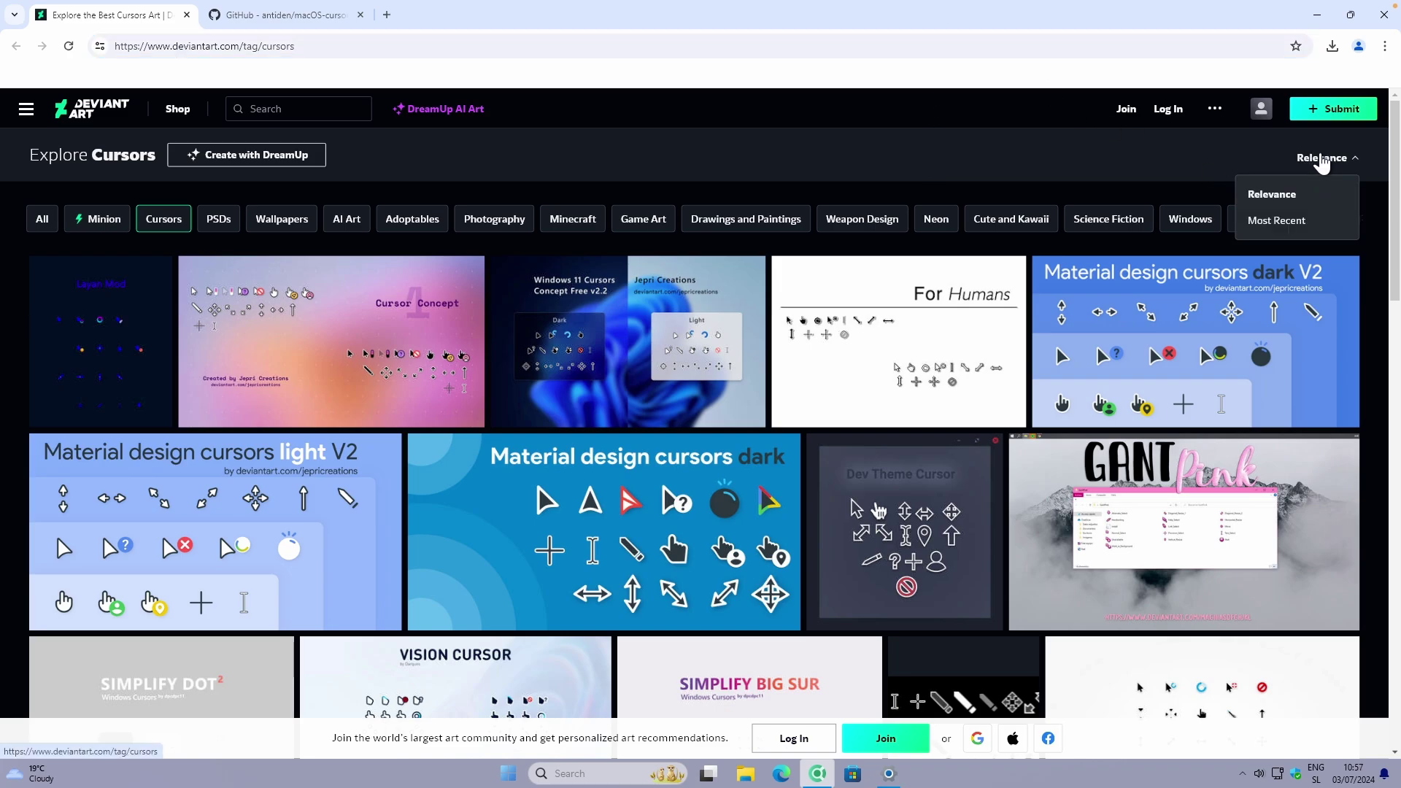
left_click(1295, 227)
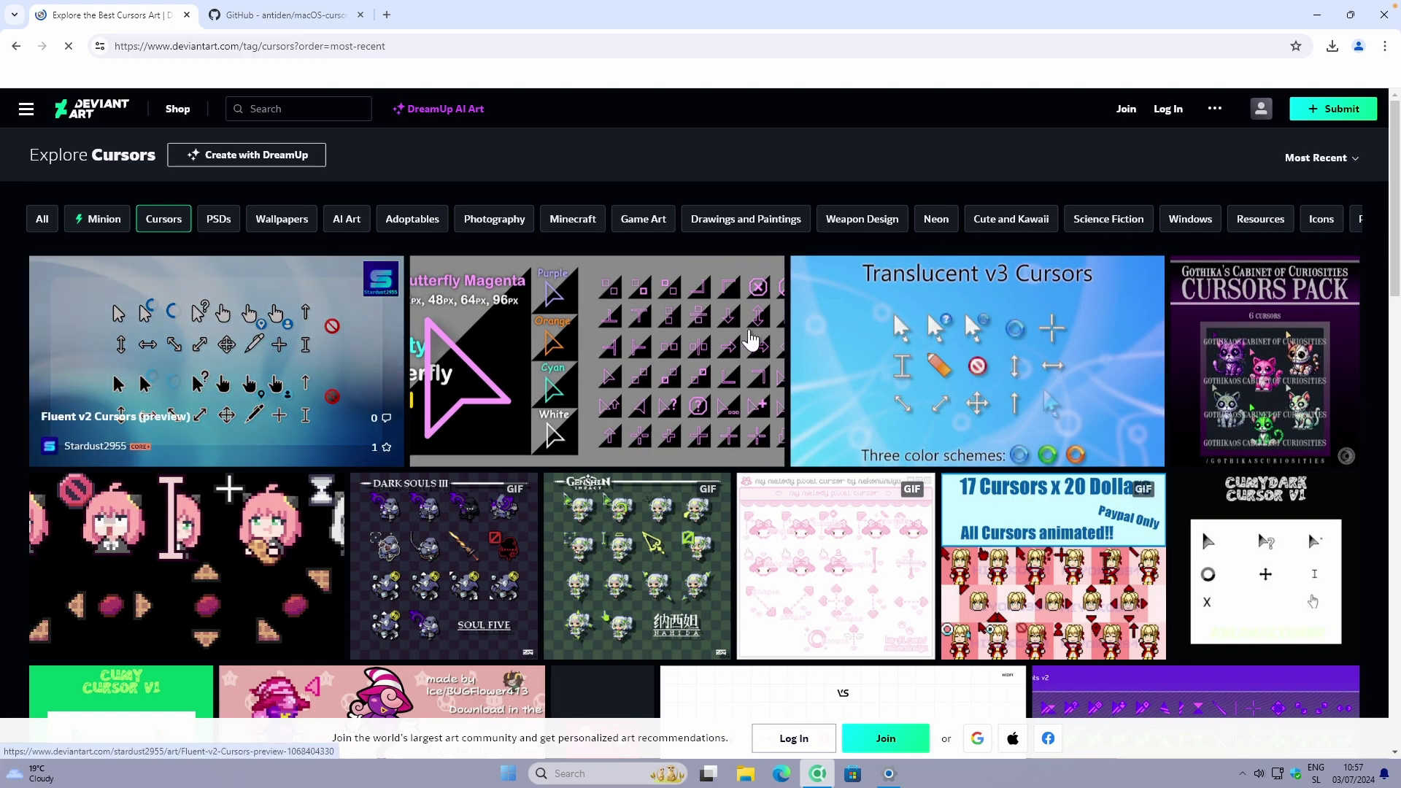
scroll(844, 358, "down", 5)
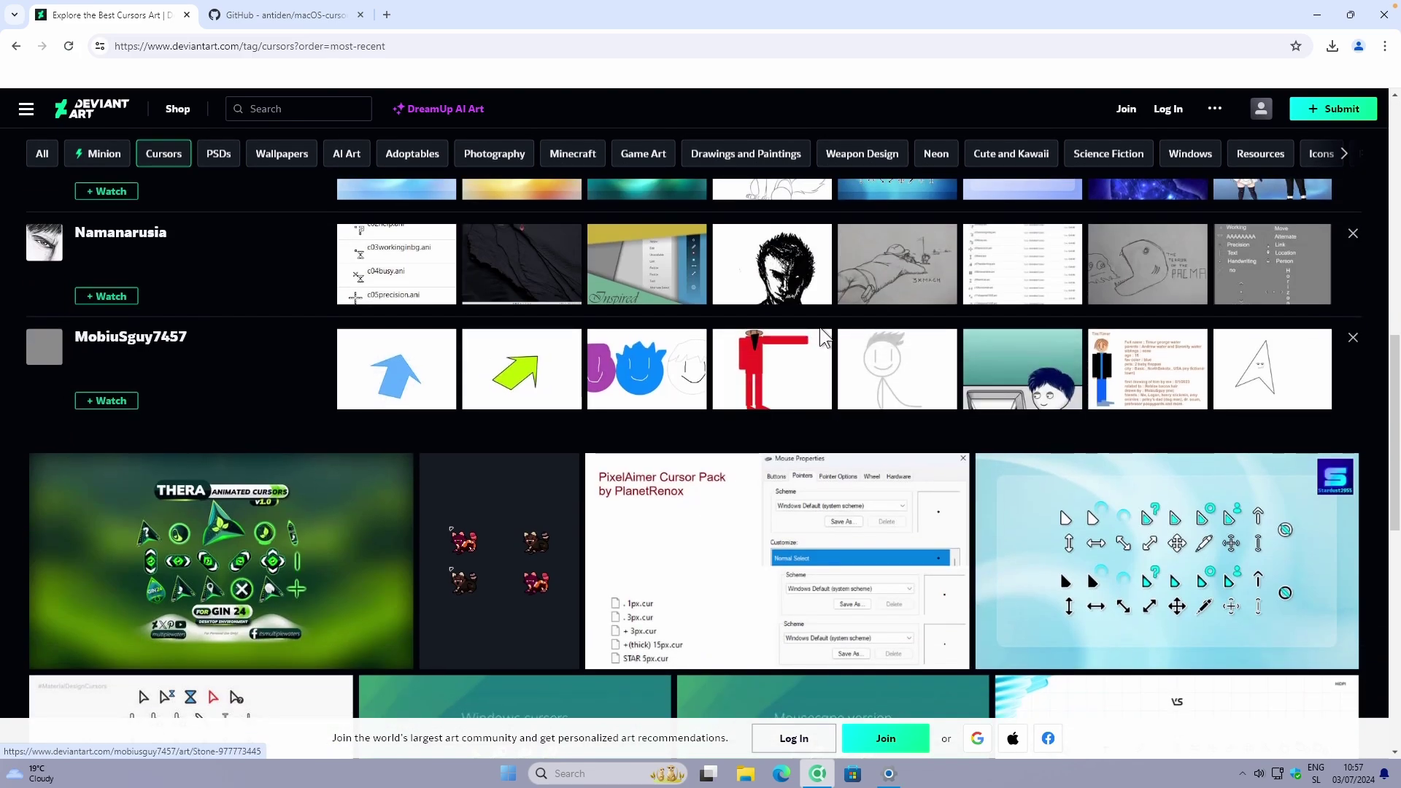
scroll(611, 349, "down", 15)
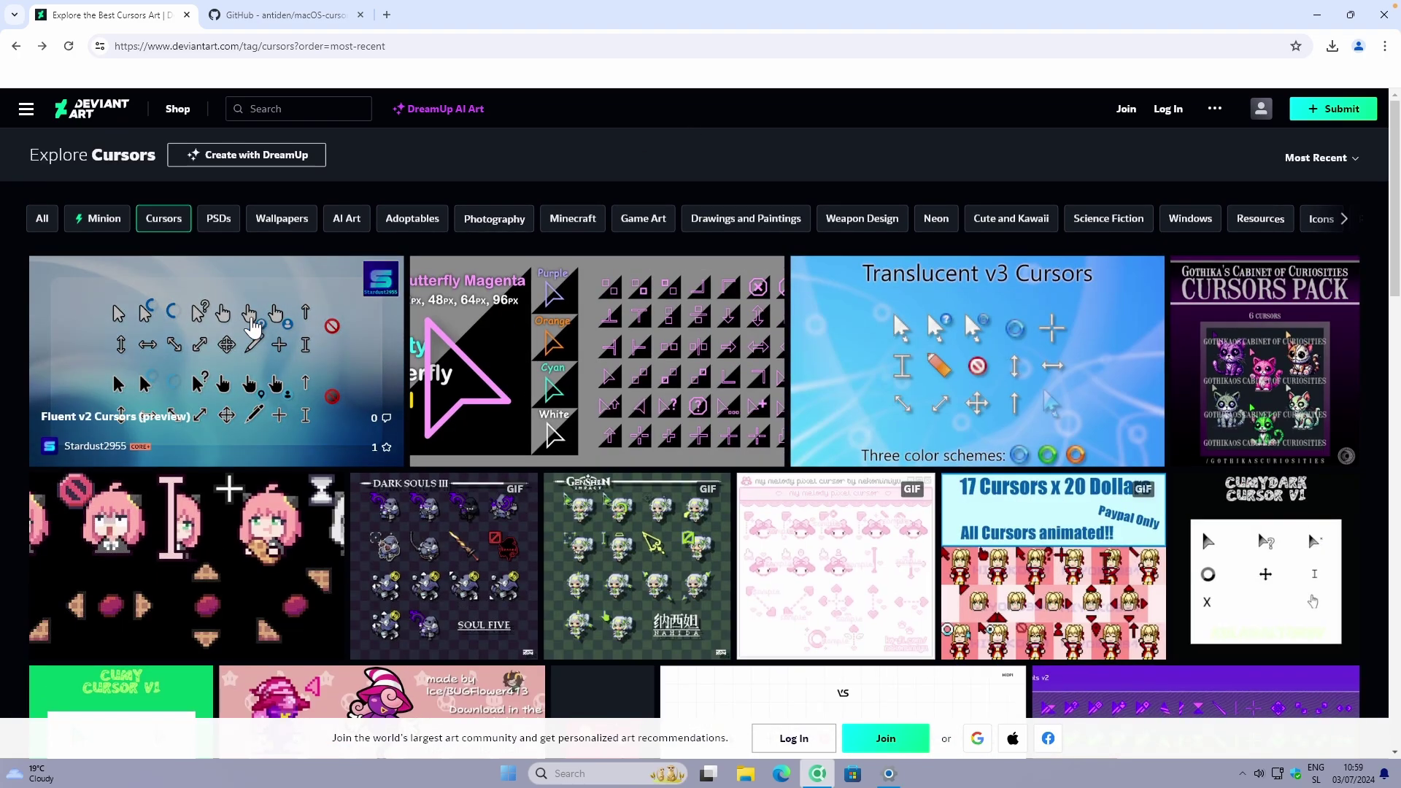
Examine the Fluent v2 Cursors (preview) page and its linked Fluent Cursors pack, and return to the cursors gallery.
left_click(250, 319)
scroll(642, 545, "down", 4)
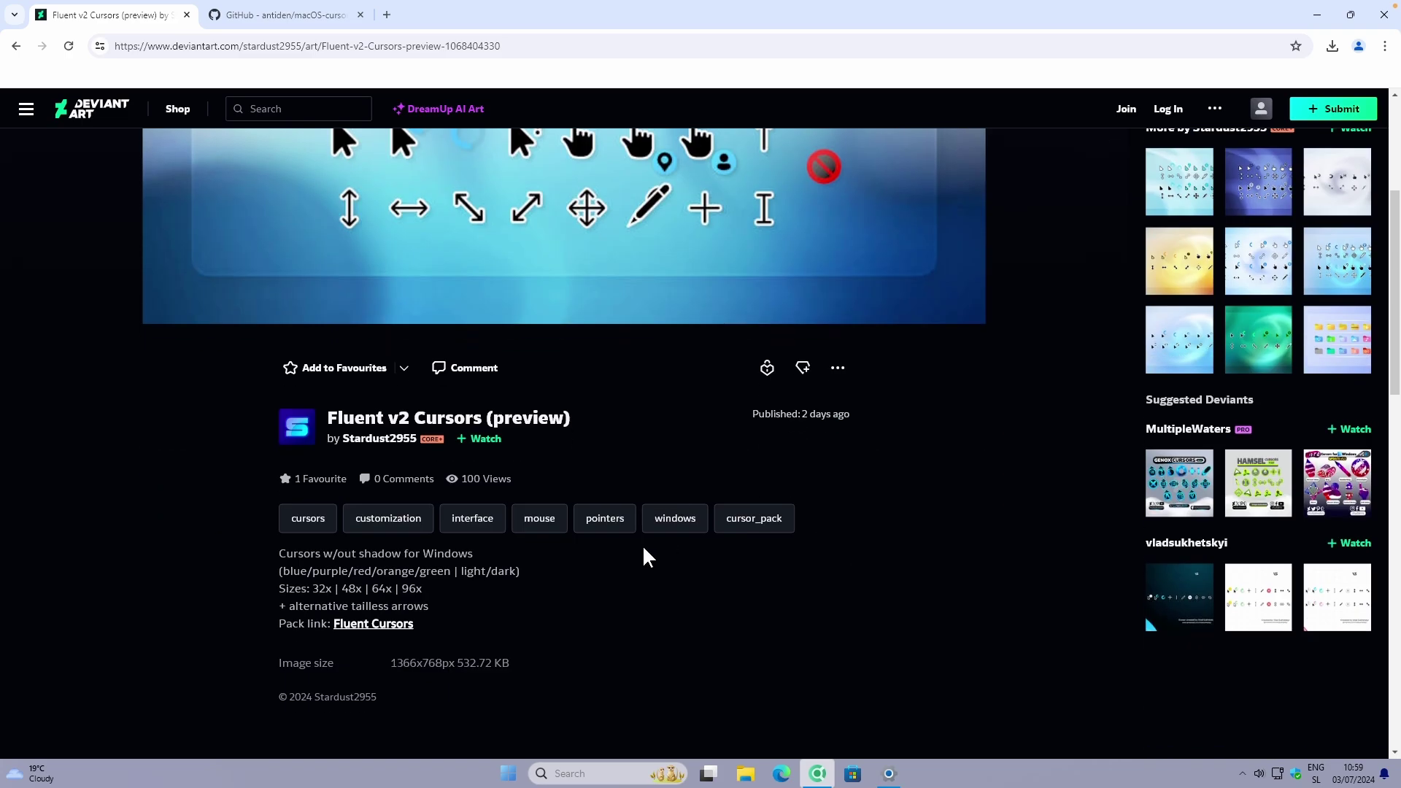
left_click(391, 622)
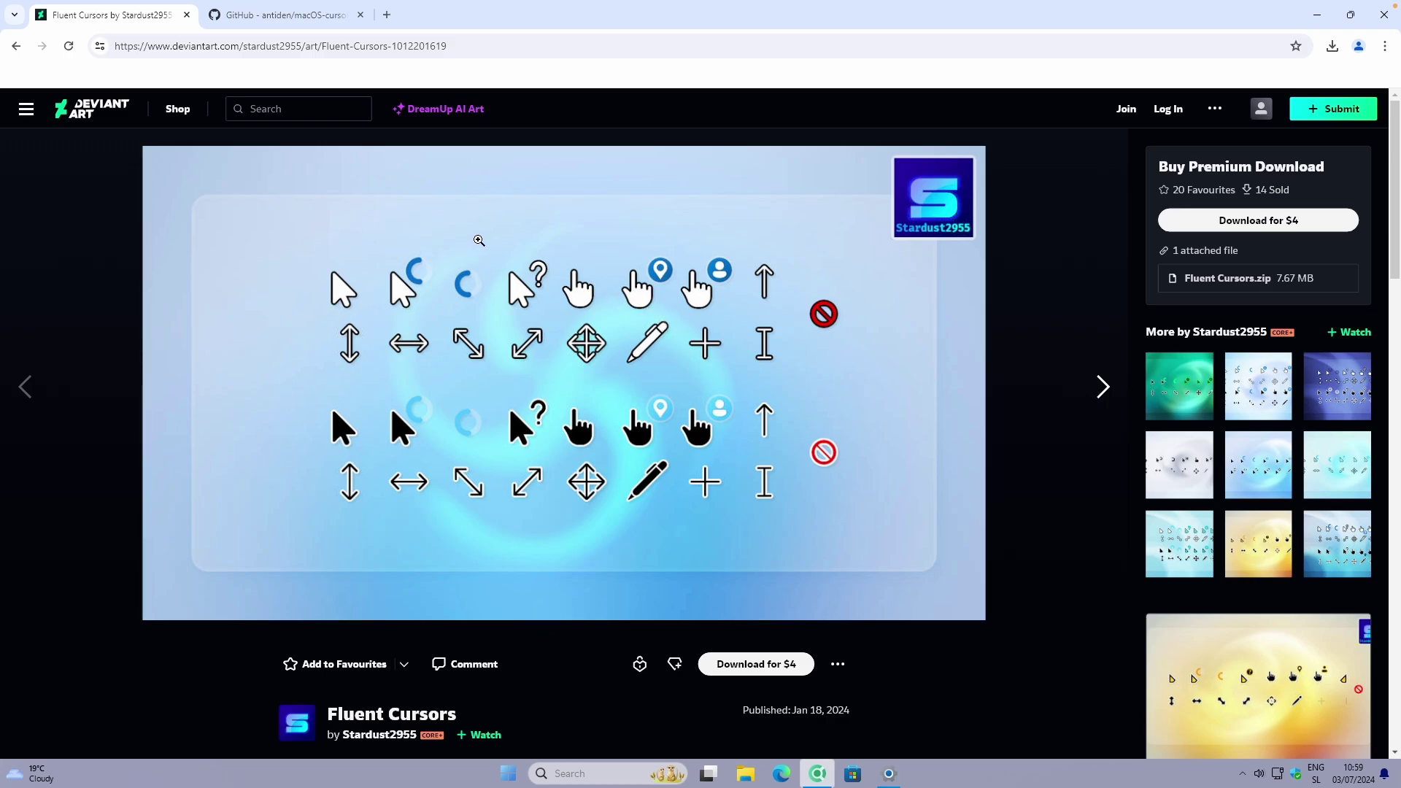
left_click(17, 47)
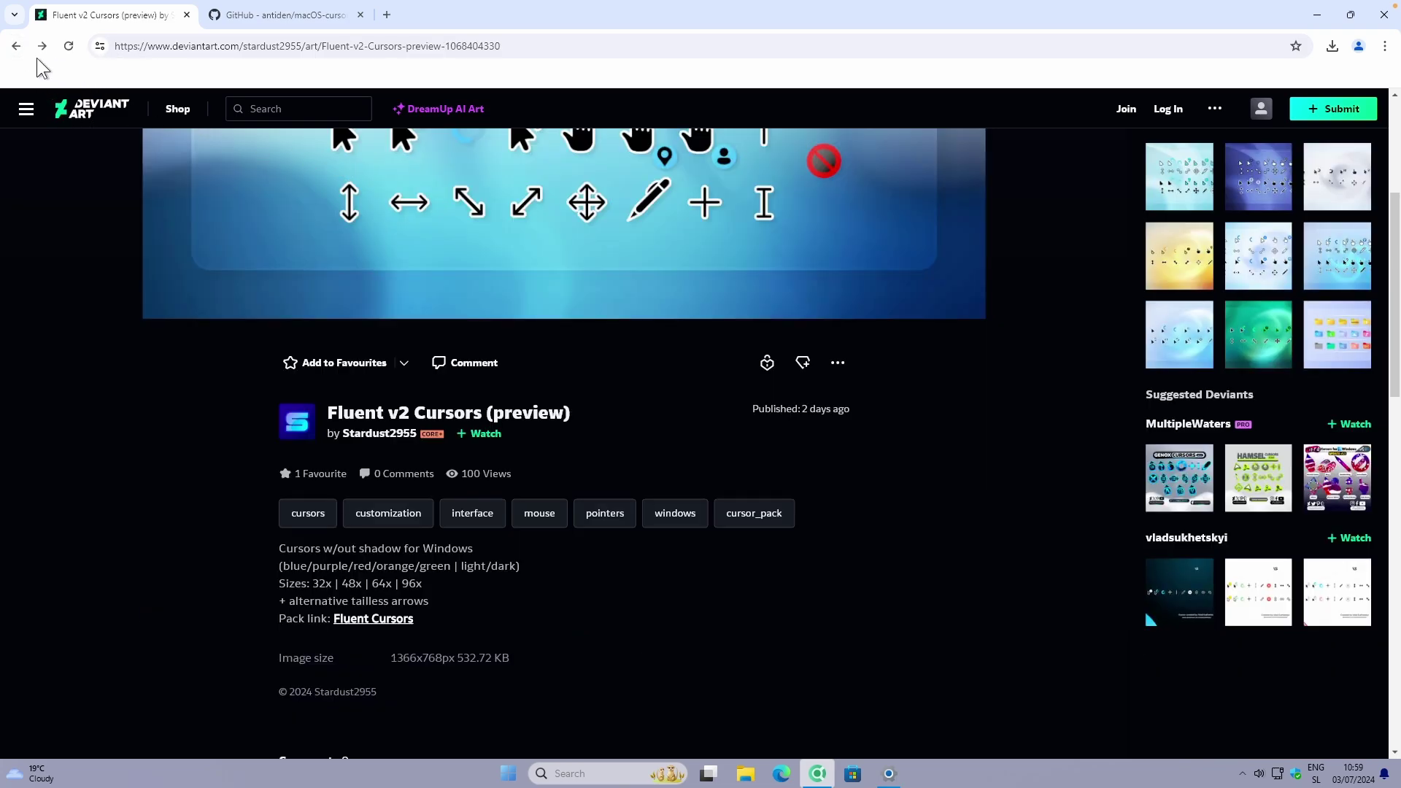
left_click(16, 46)
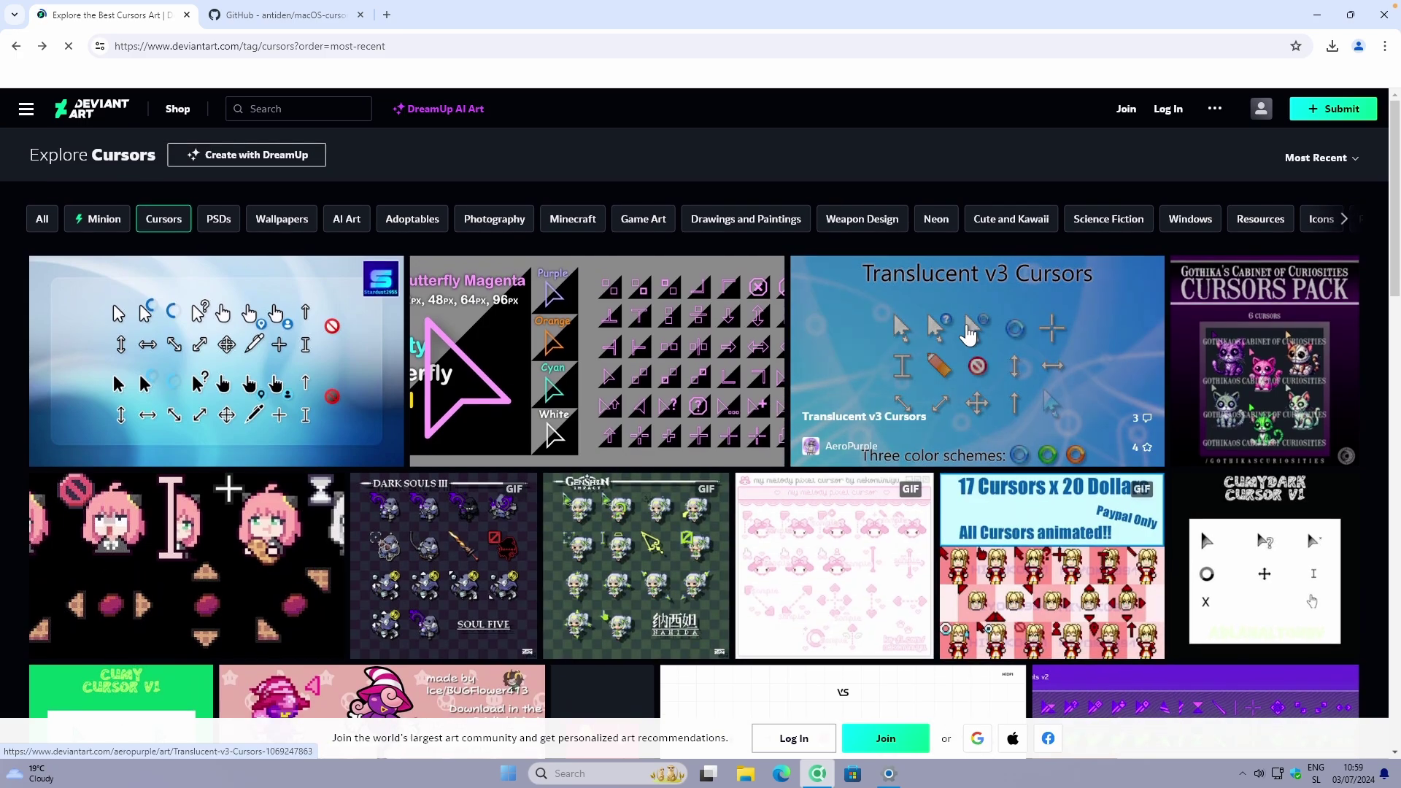
Open the Cursor Concept 1 Free page from DeviantArt and save its zip file to the Downloads folder.
scroll(949, 365, "down", 10)
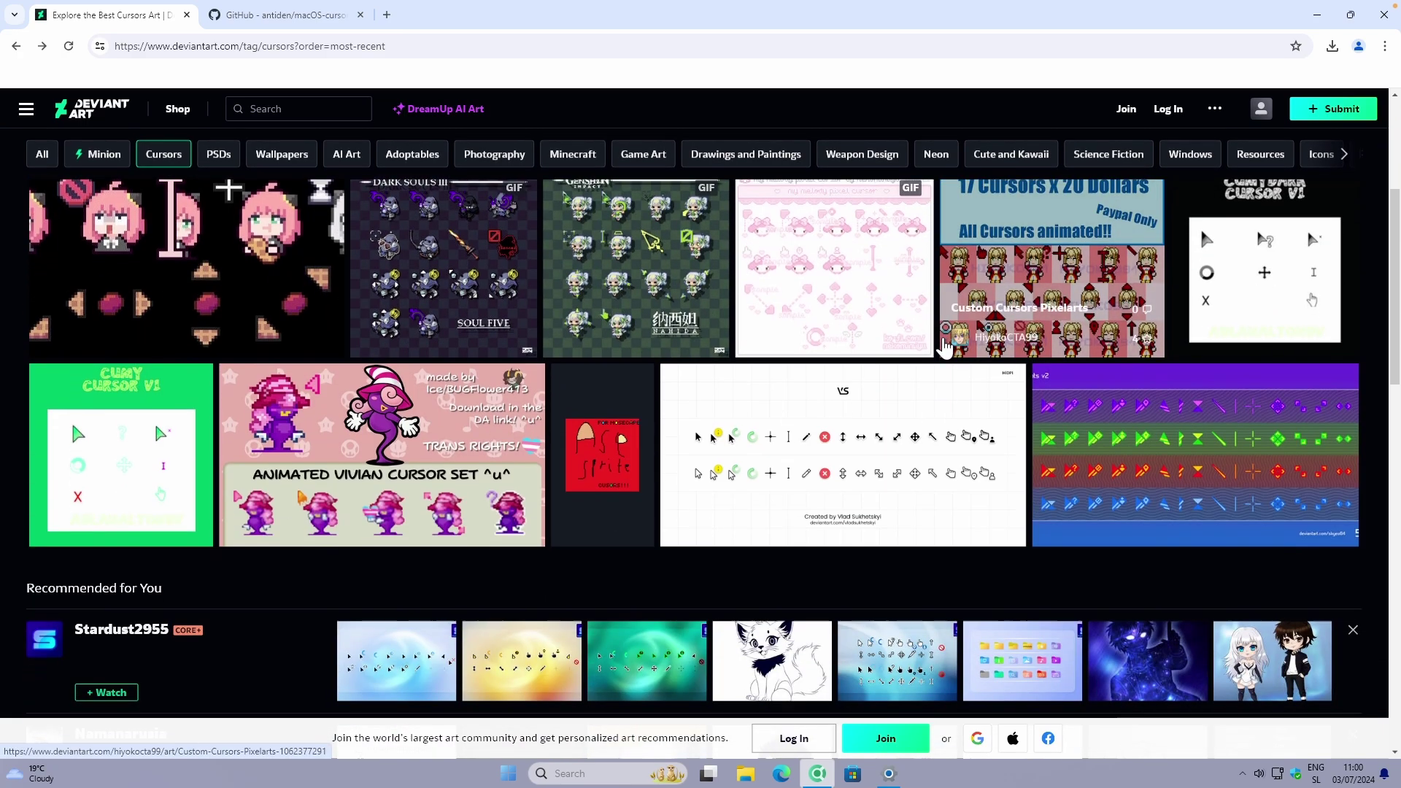
left_click(240, 557)
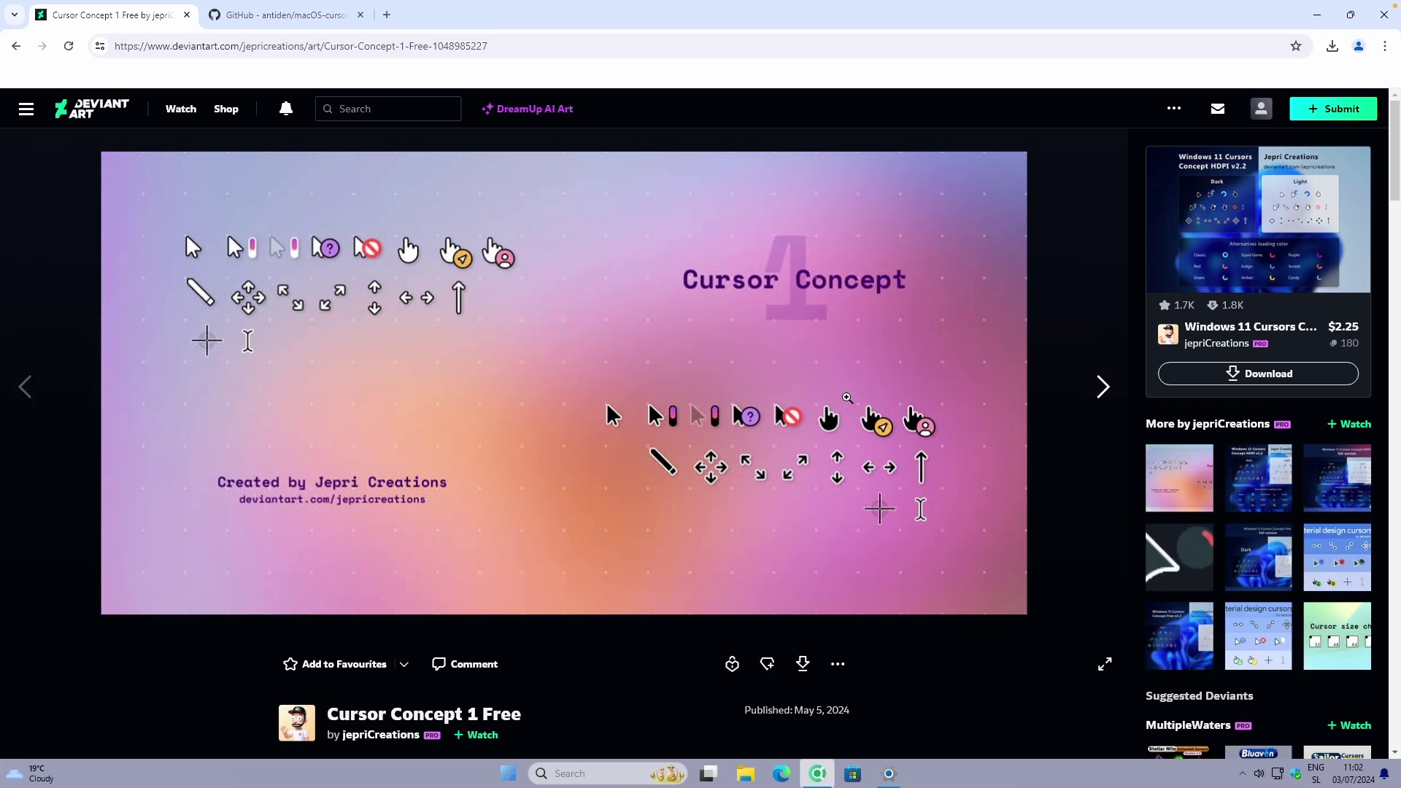
left_click(804, 664)
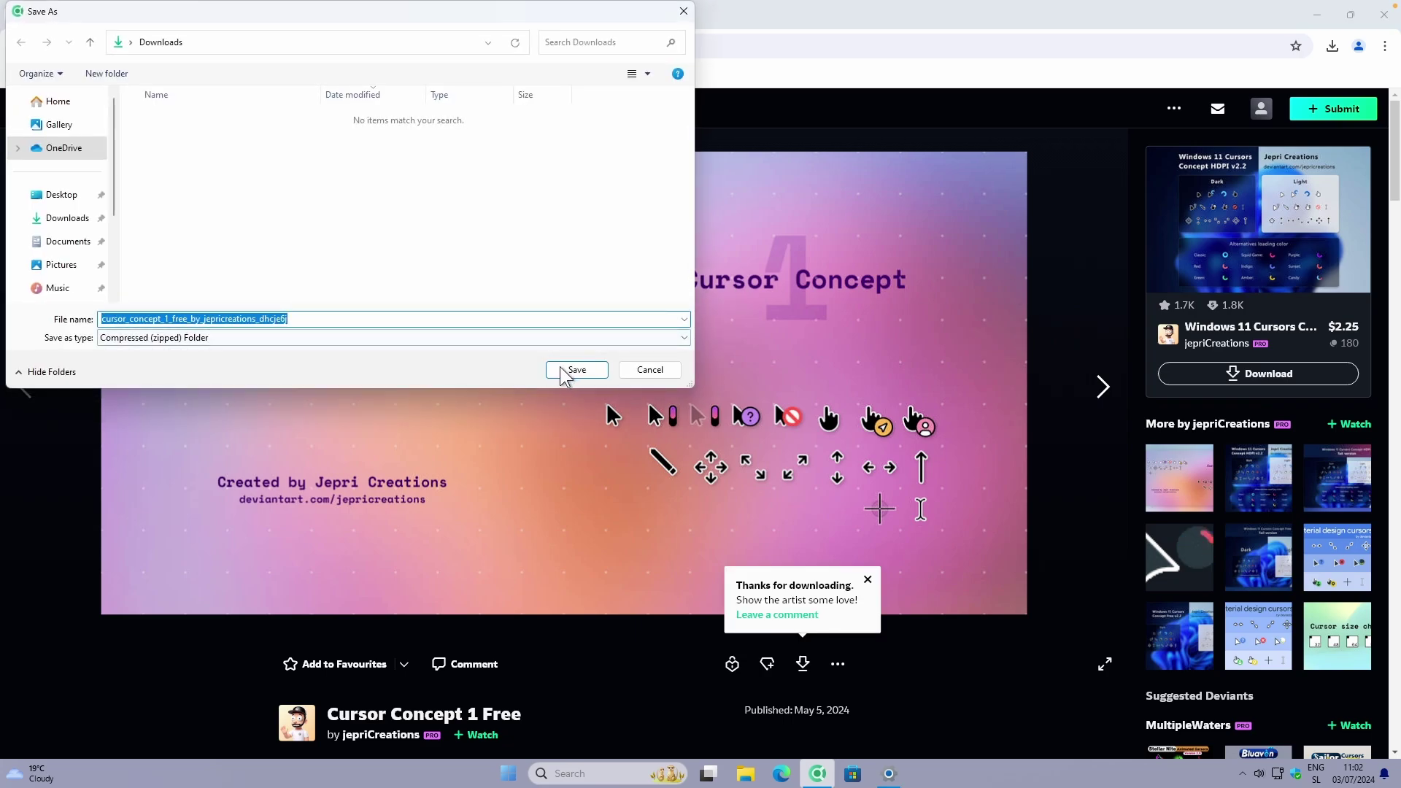
left_click(580, 370)
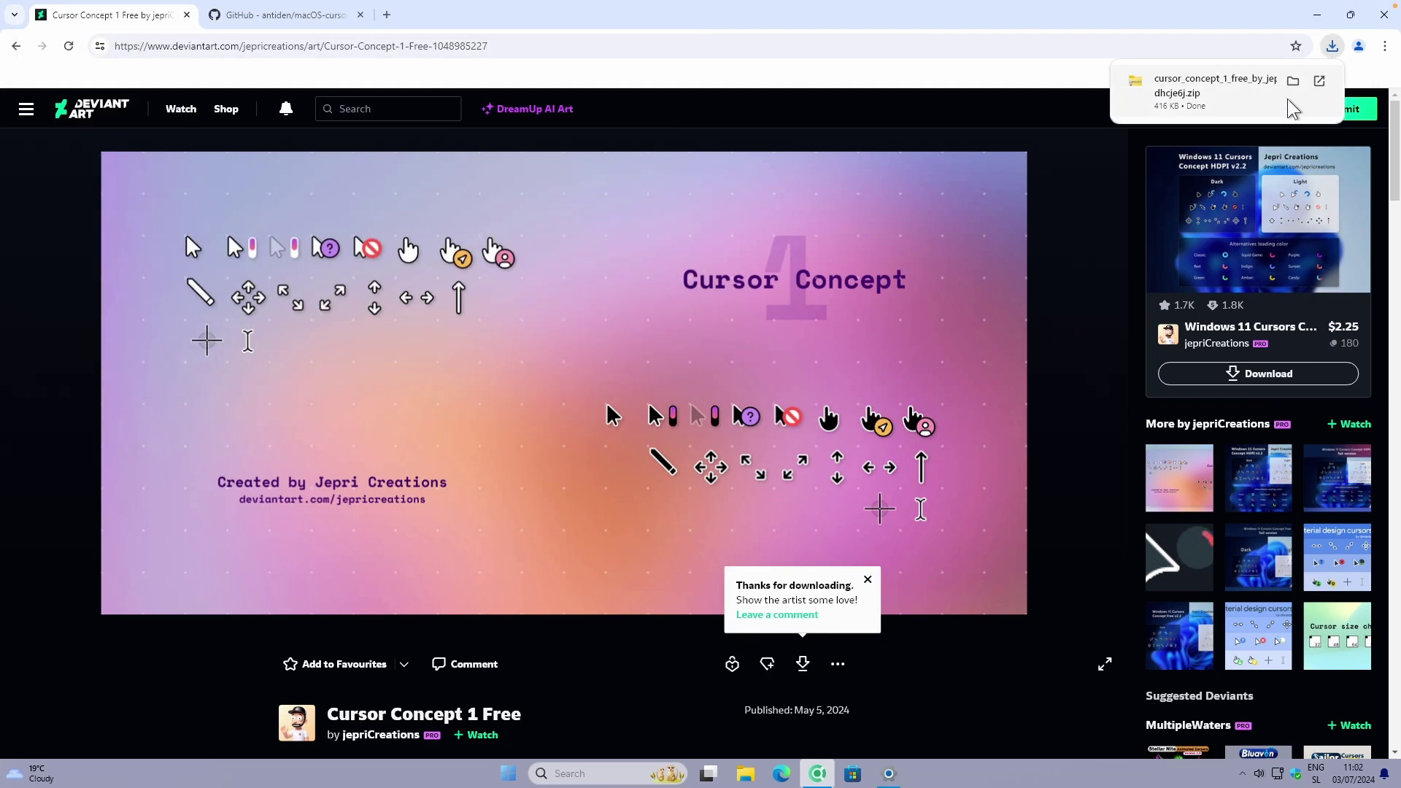
Show the downloaded cursor zip in its folder and extract all its contents into the Downloads folder.
left_click(1293, 80)
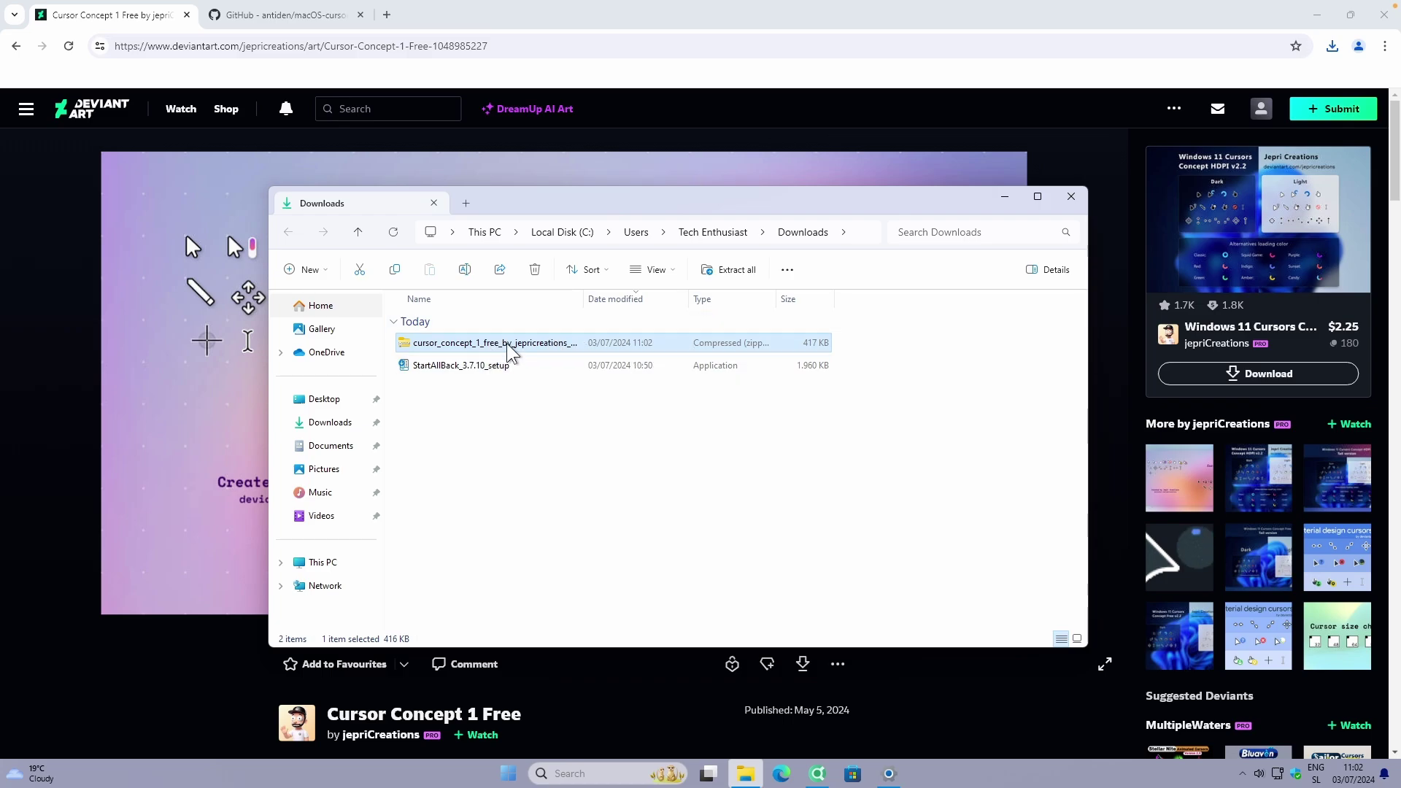
left_click(738, 271)
left_click(824, 528)
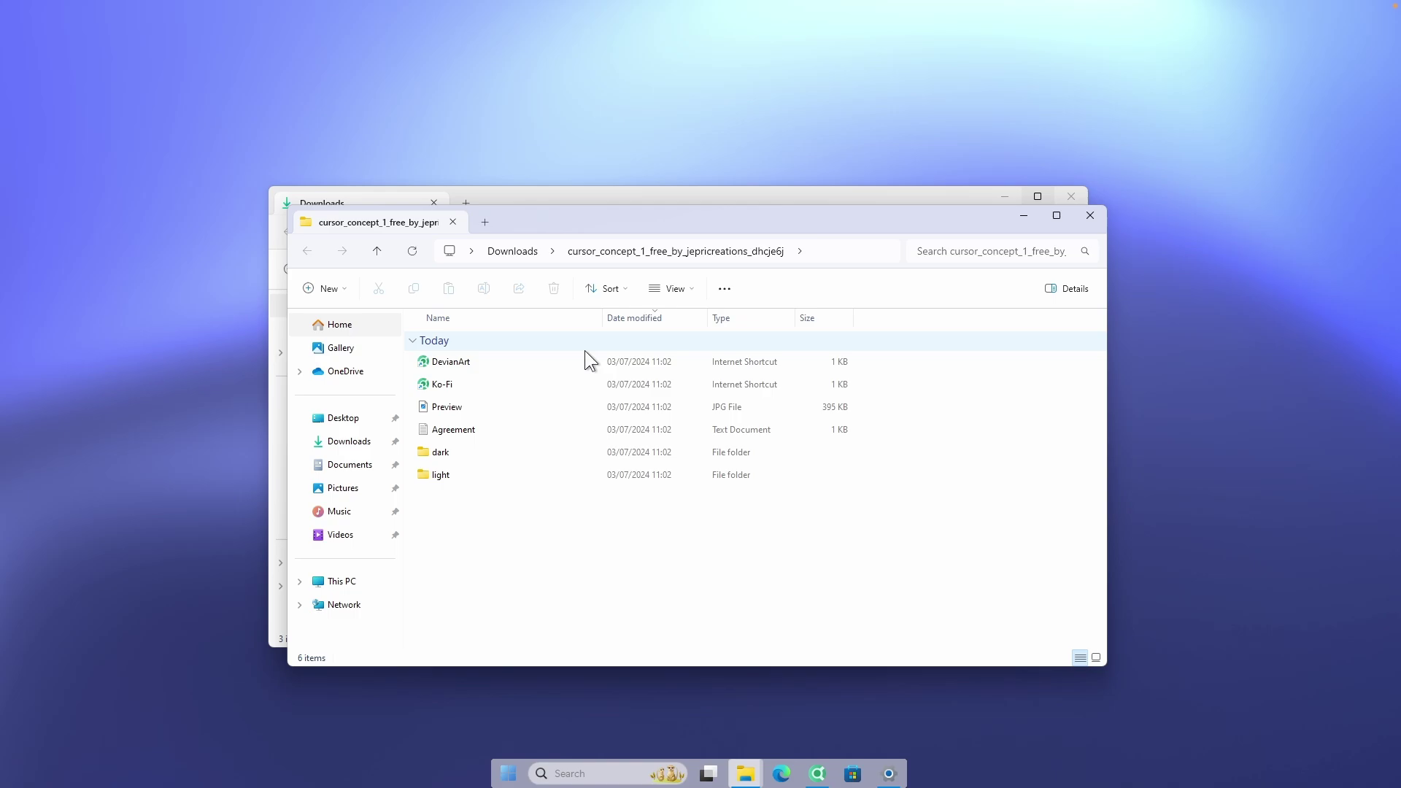
Try to install the cursor pack with the Install setup information file in the dark folder, allowing it to make changes.
left_click(512, 460)
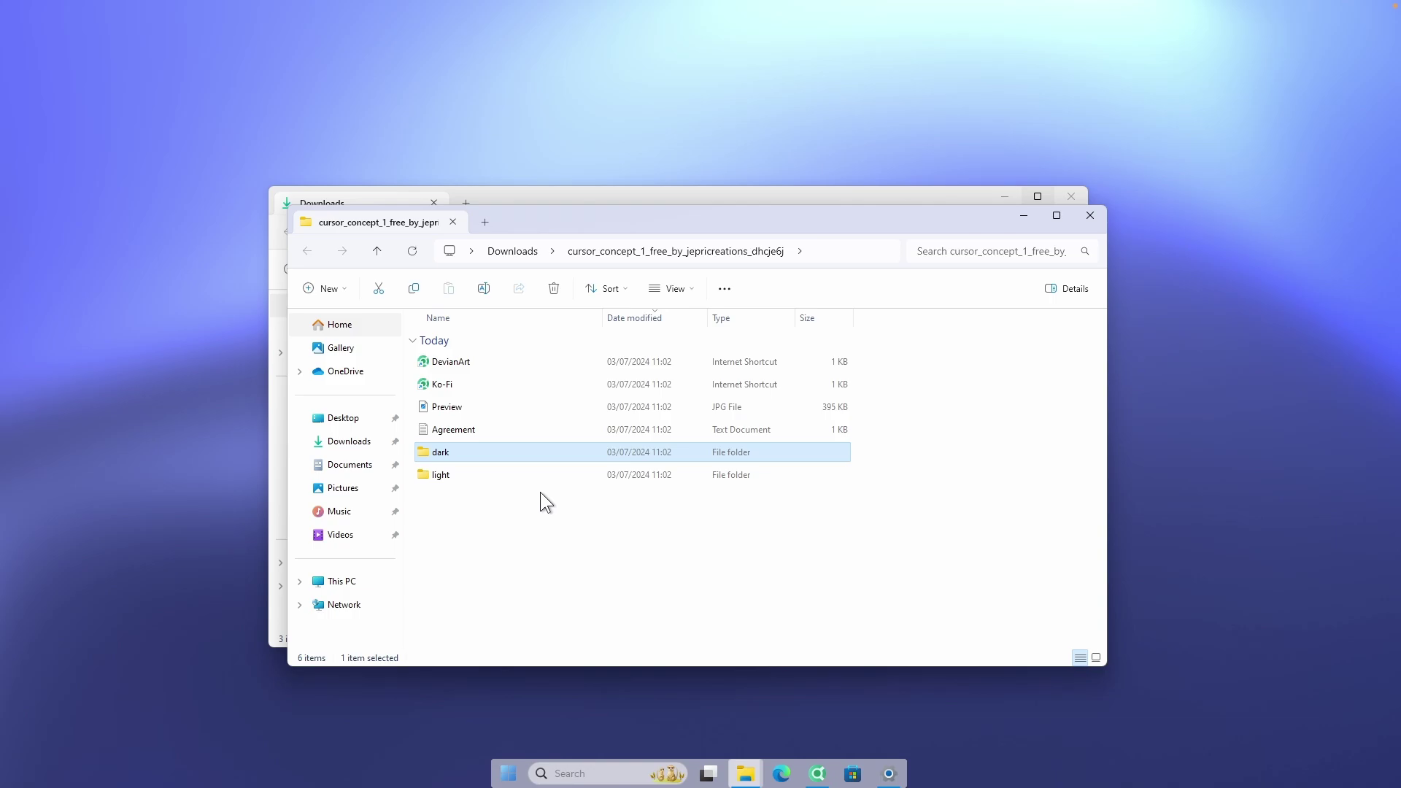
double_click(485, 460)
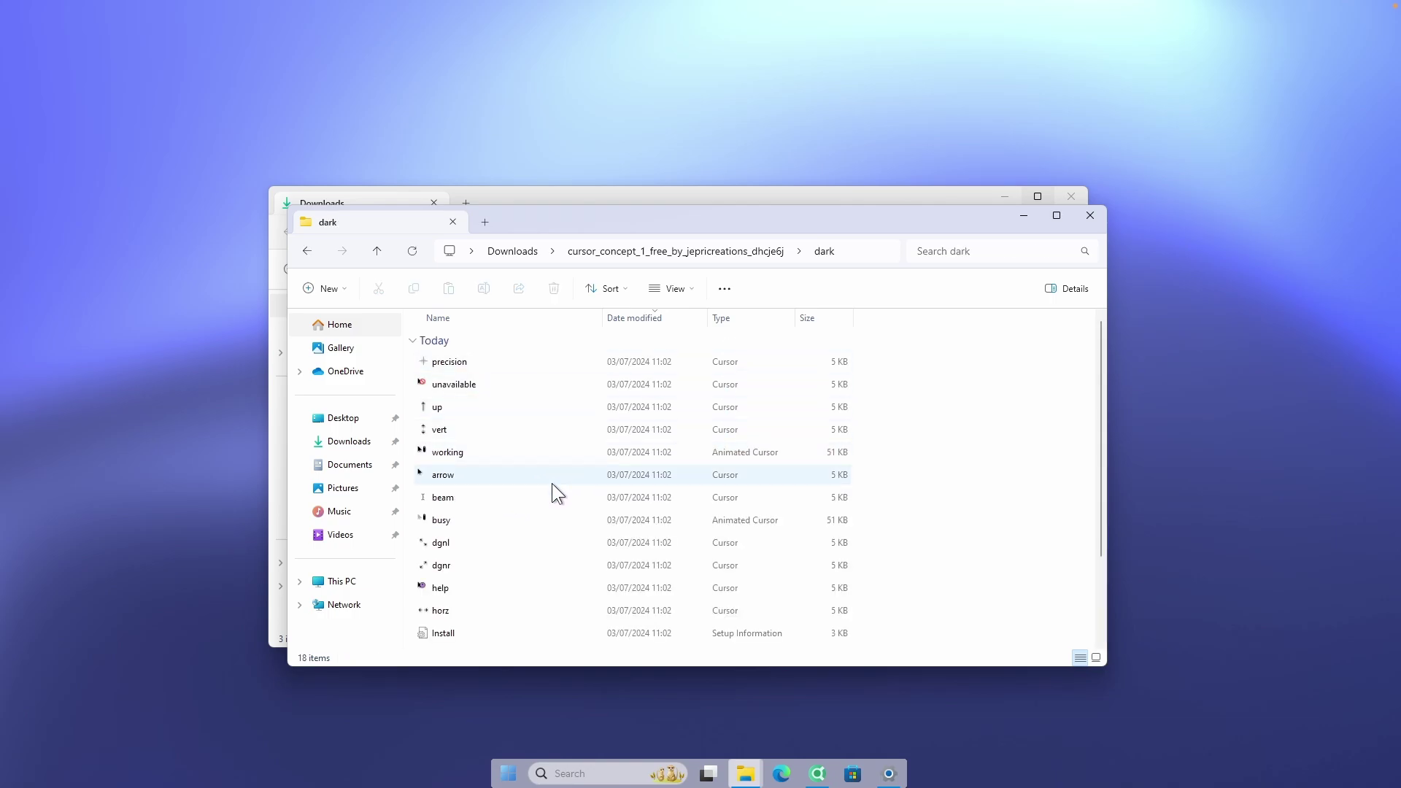
scroll(549, 567, "down", 3)
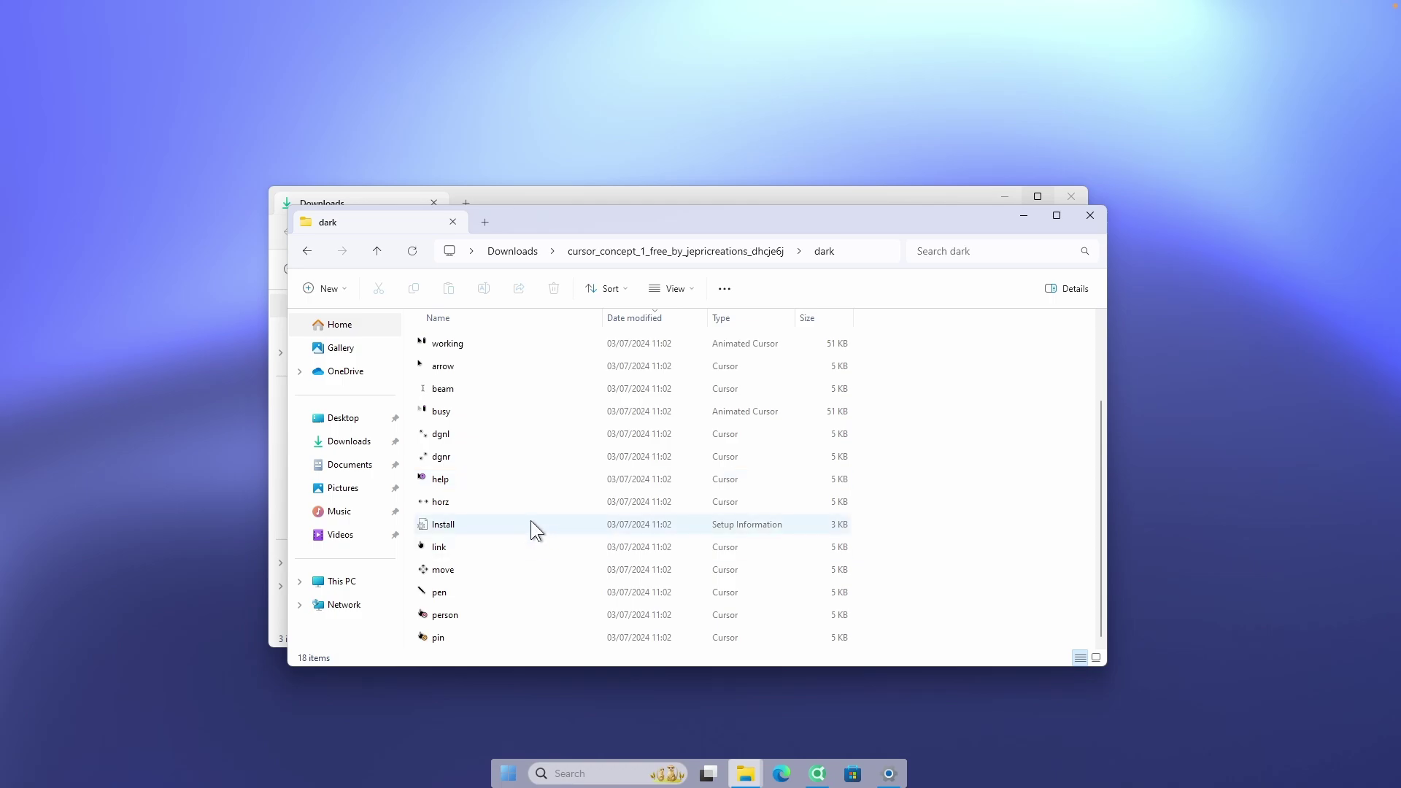
left_click(489, 523)
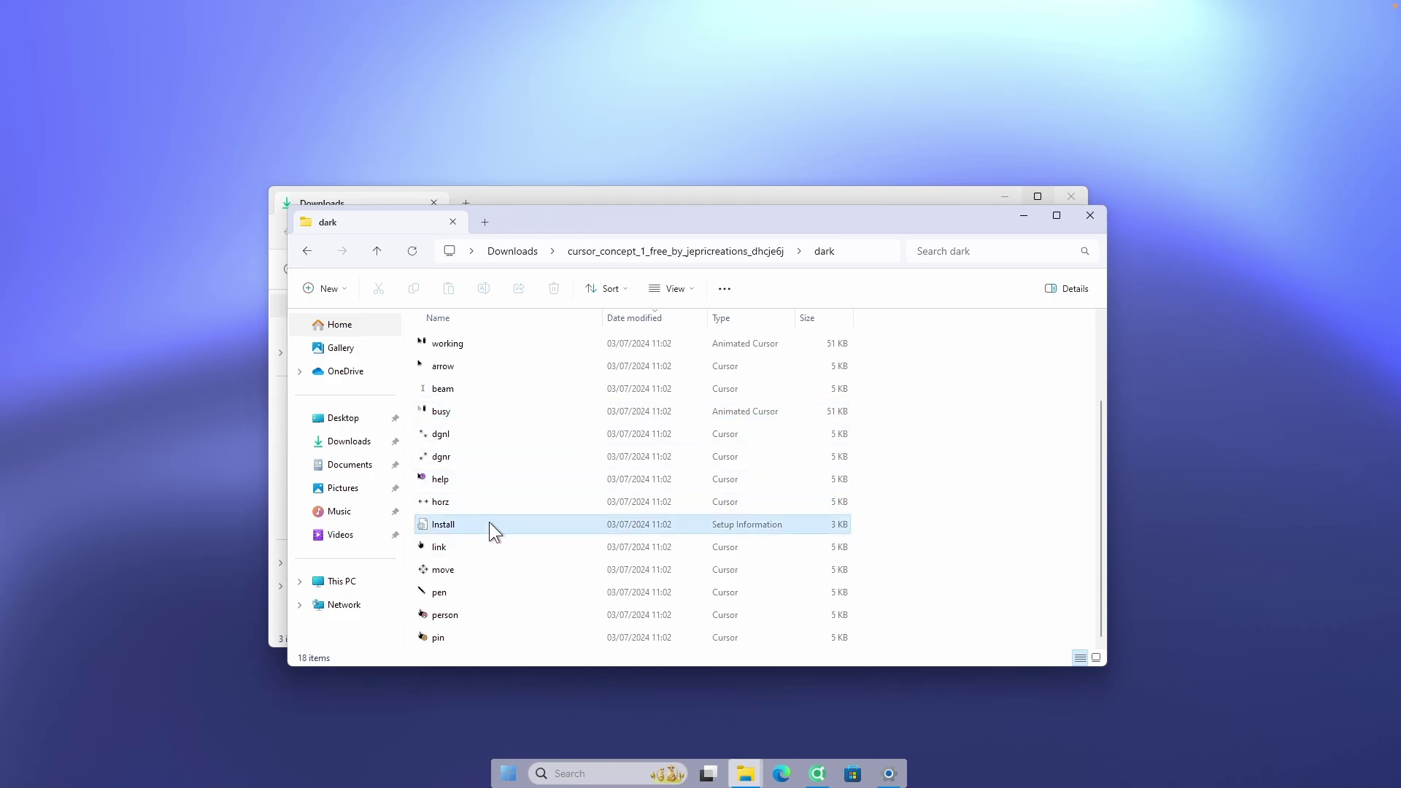
double_click(453, 527)
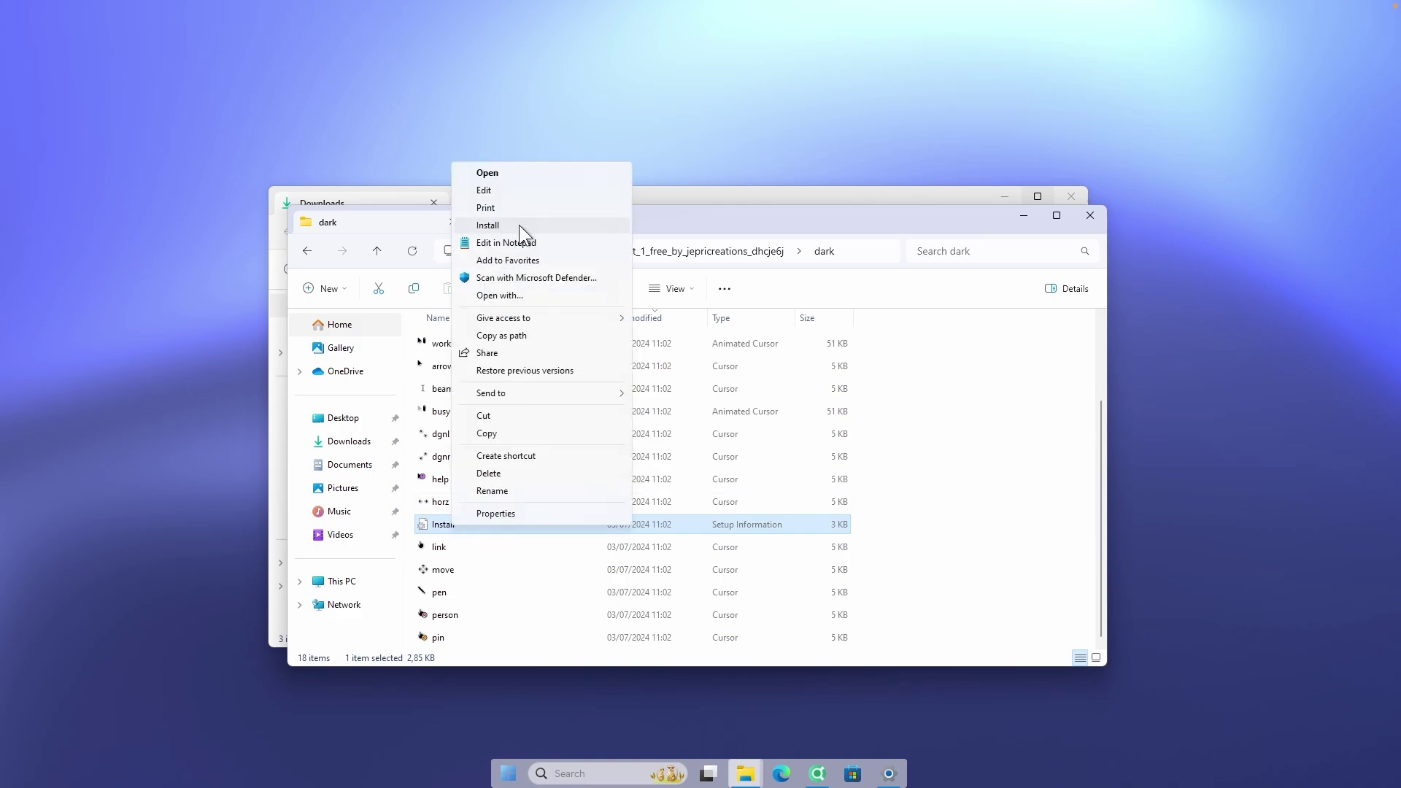
left_click(519, 225)
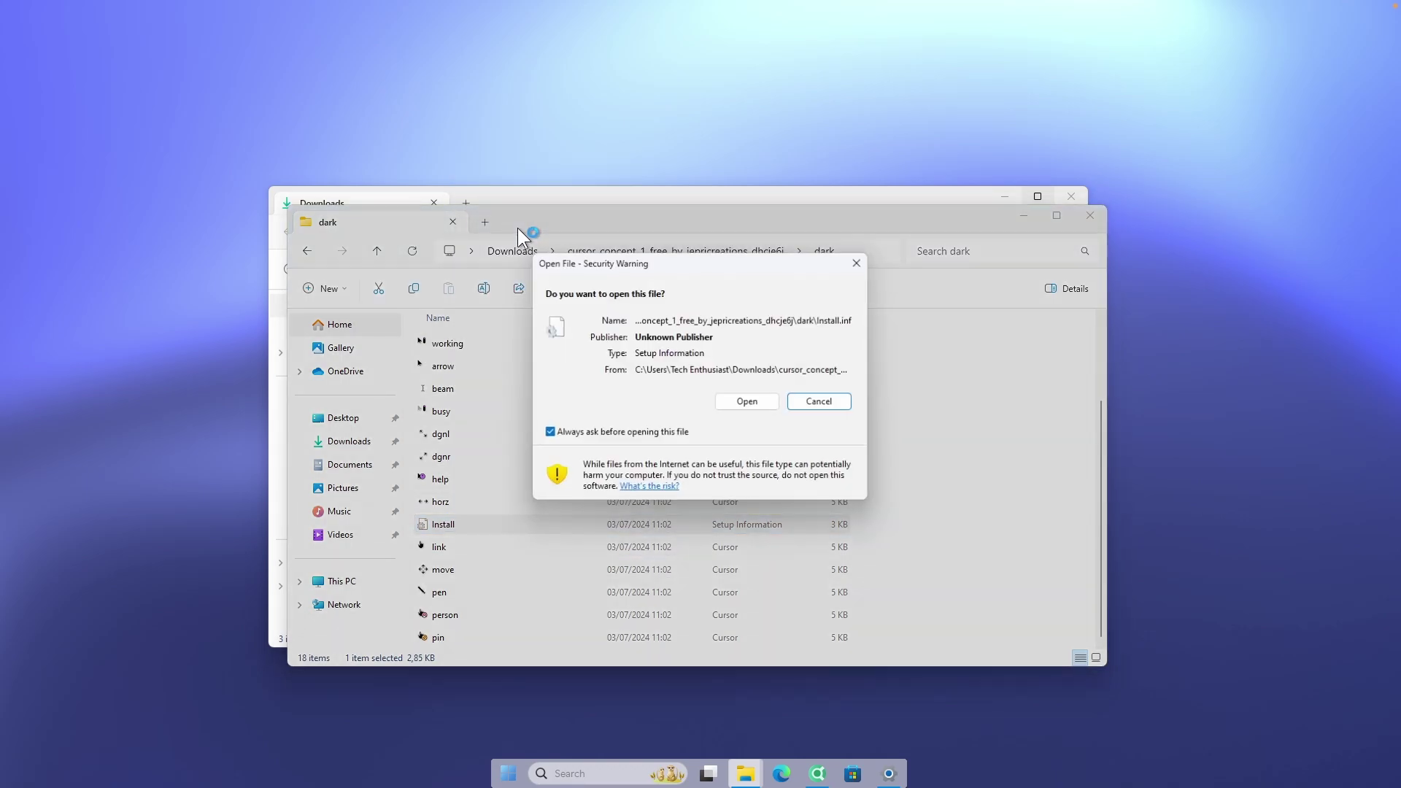
left_click(738, 402)
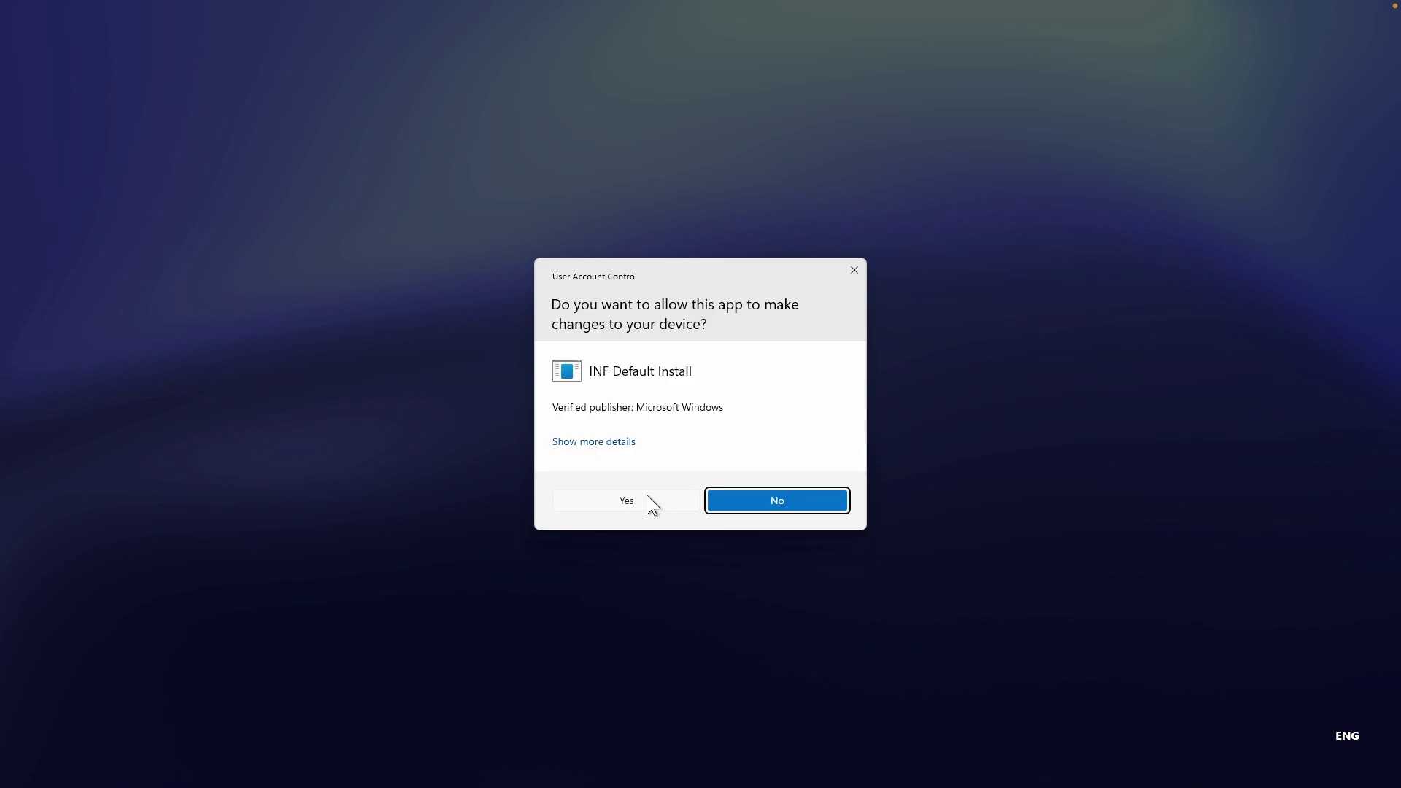
left_click(648, 496)
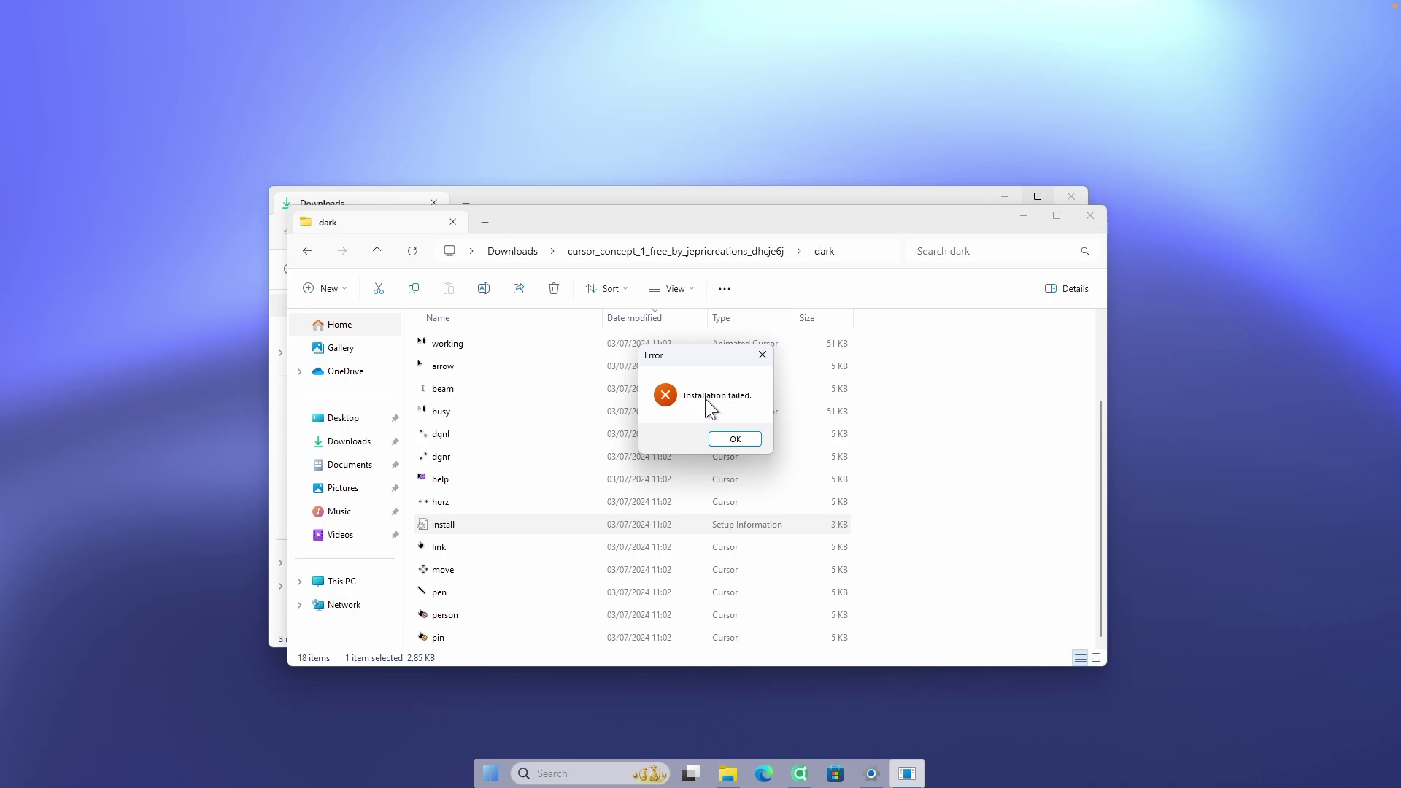
left_click(737, 439)
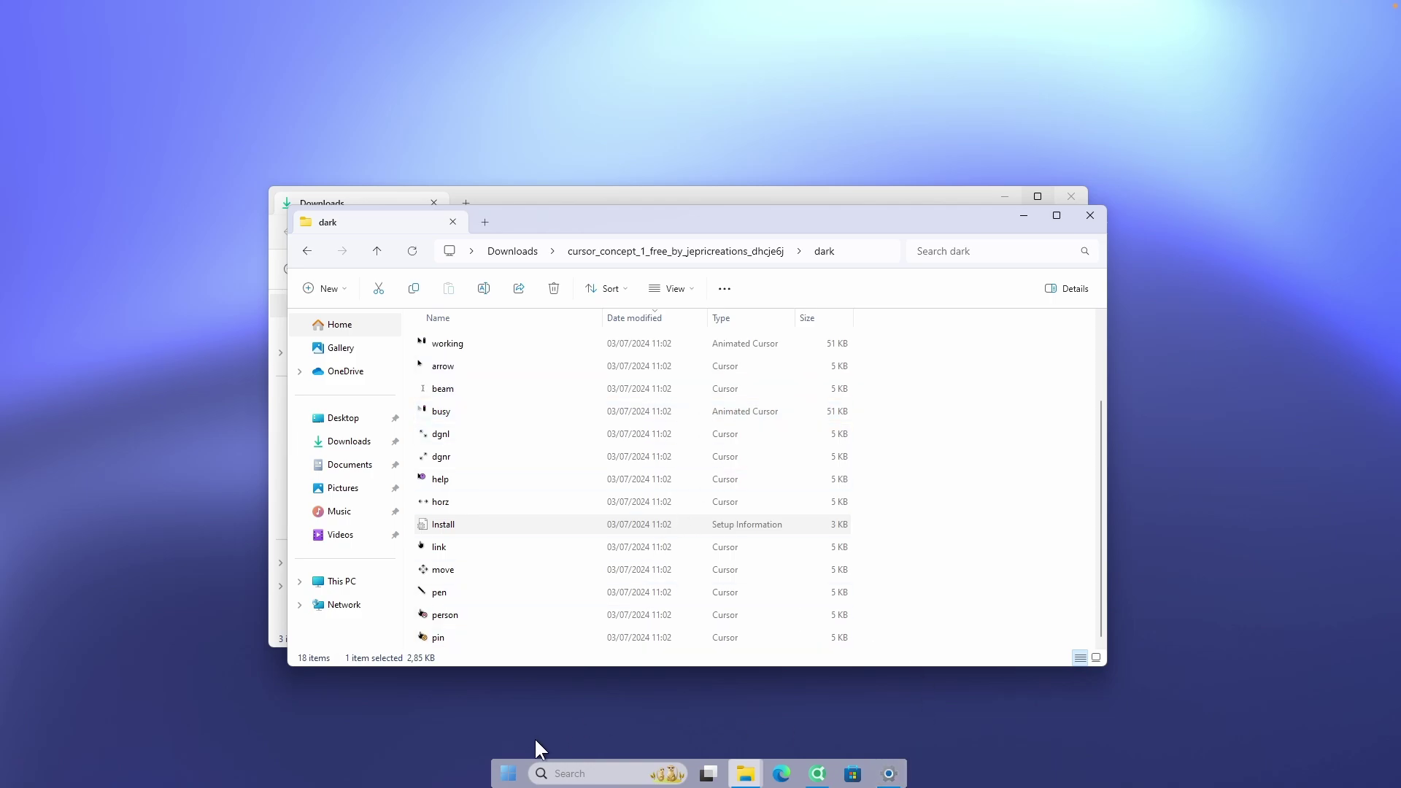
Find the mouse settings, open Mouse Properties from the additional settings, show its pointer list and minimize the other windows.
left_click(509, 772)
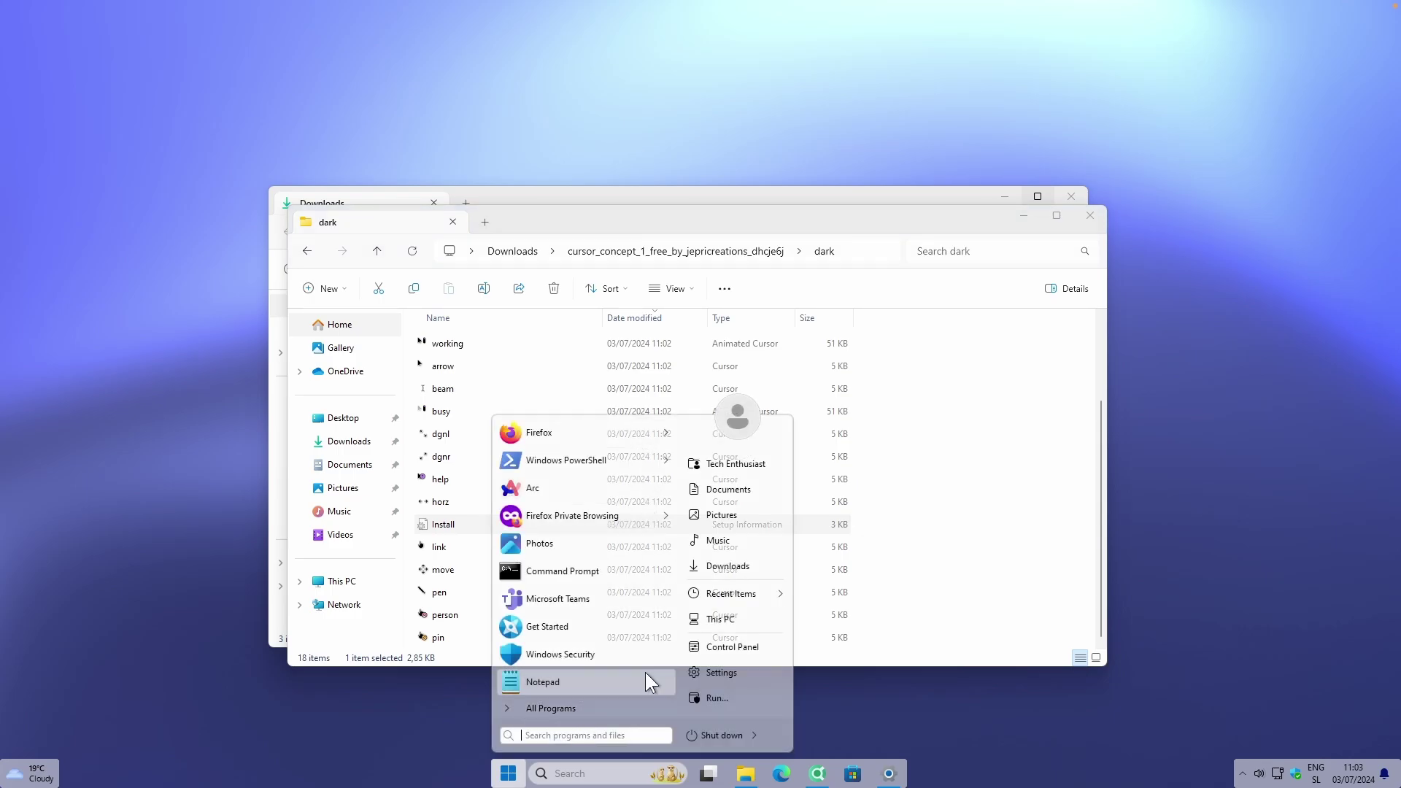
type("mouse")
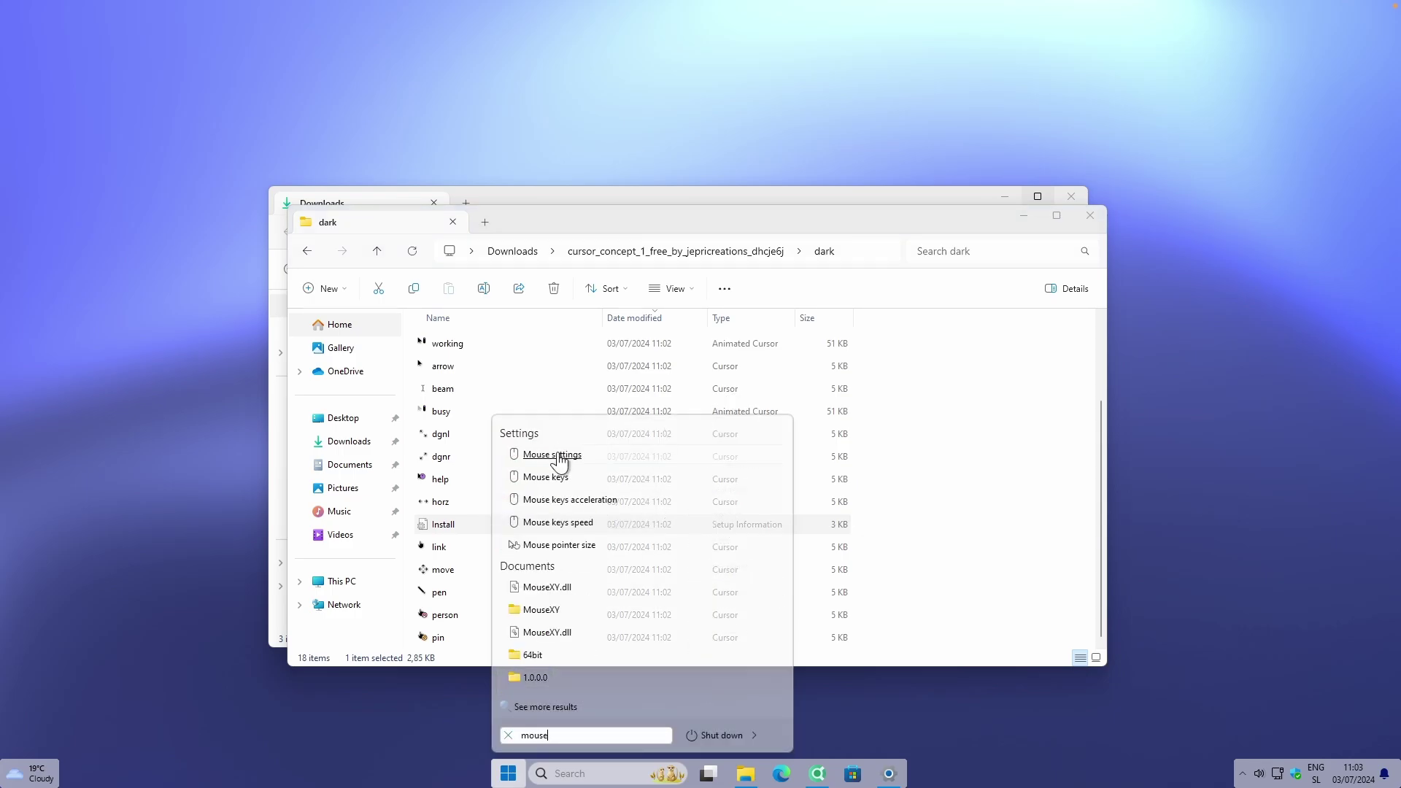
left_click(552, 455)
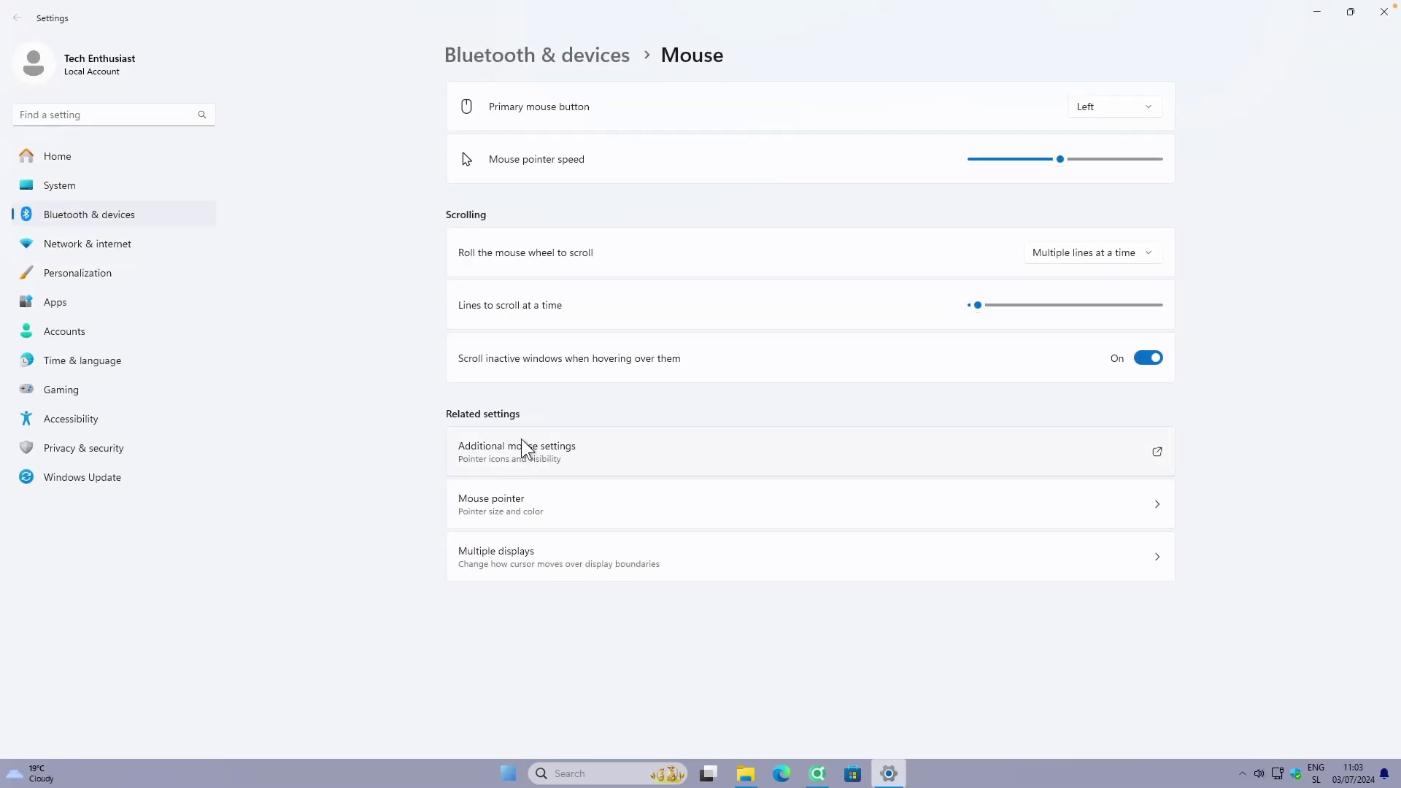
left_click(539, 456)
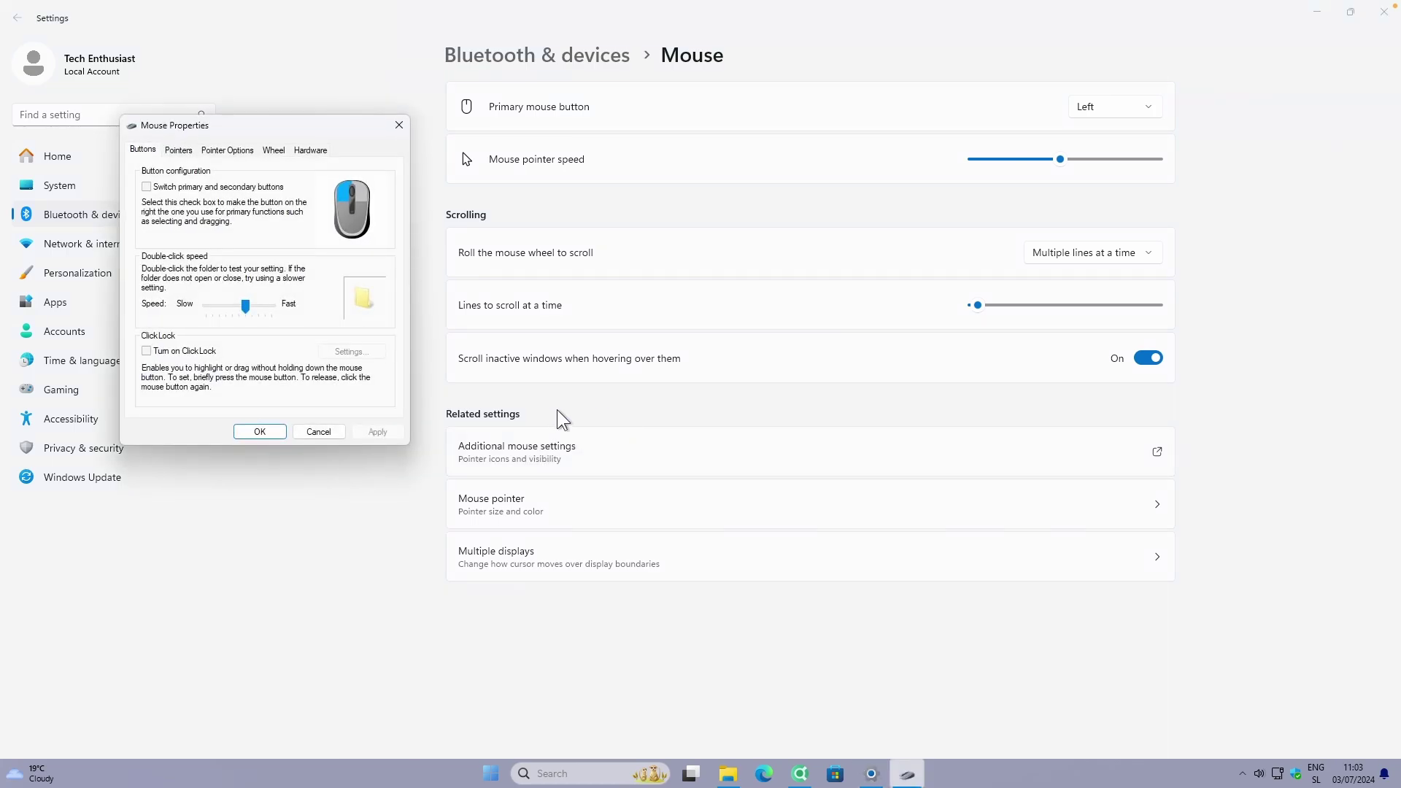
left_click_drag(309, 132, 780, 175)
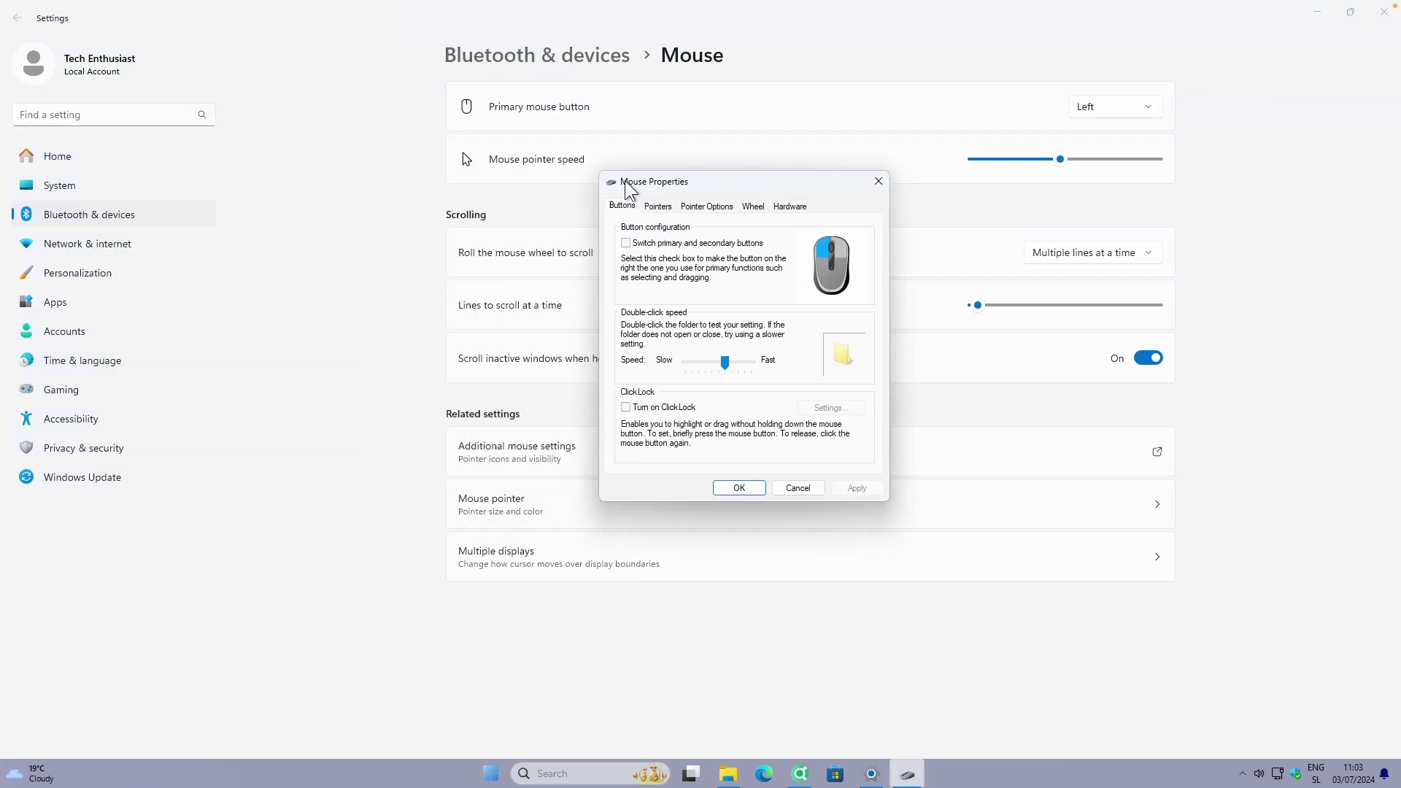
left_click(1317, 12)
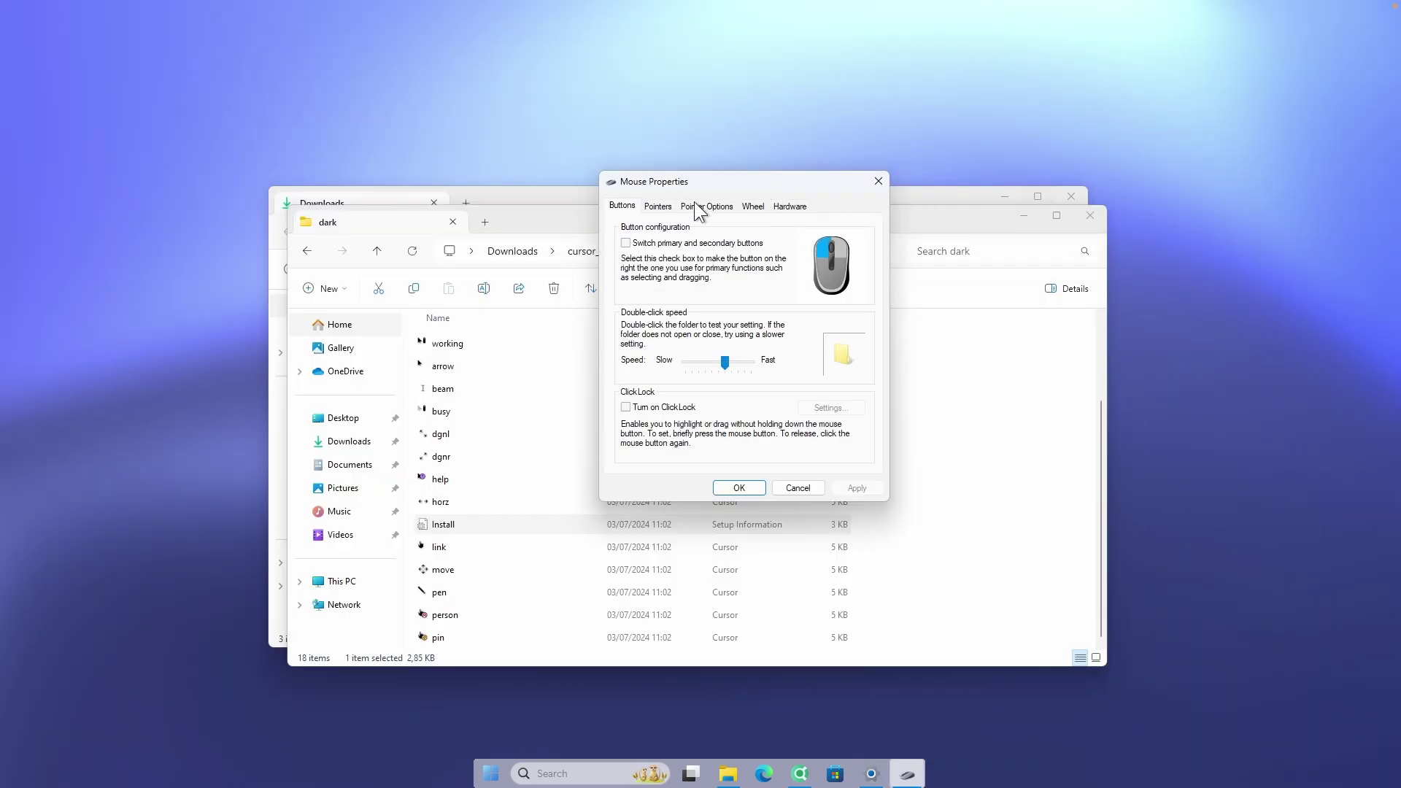
left_click(659, 206)
left_click(1024, 216)
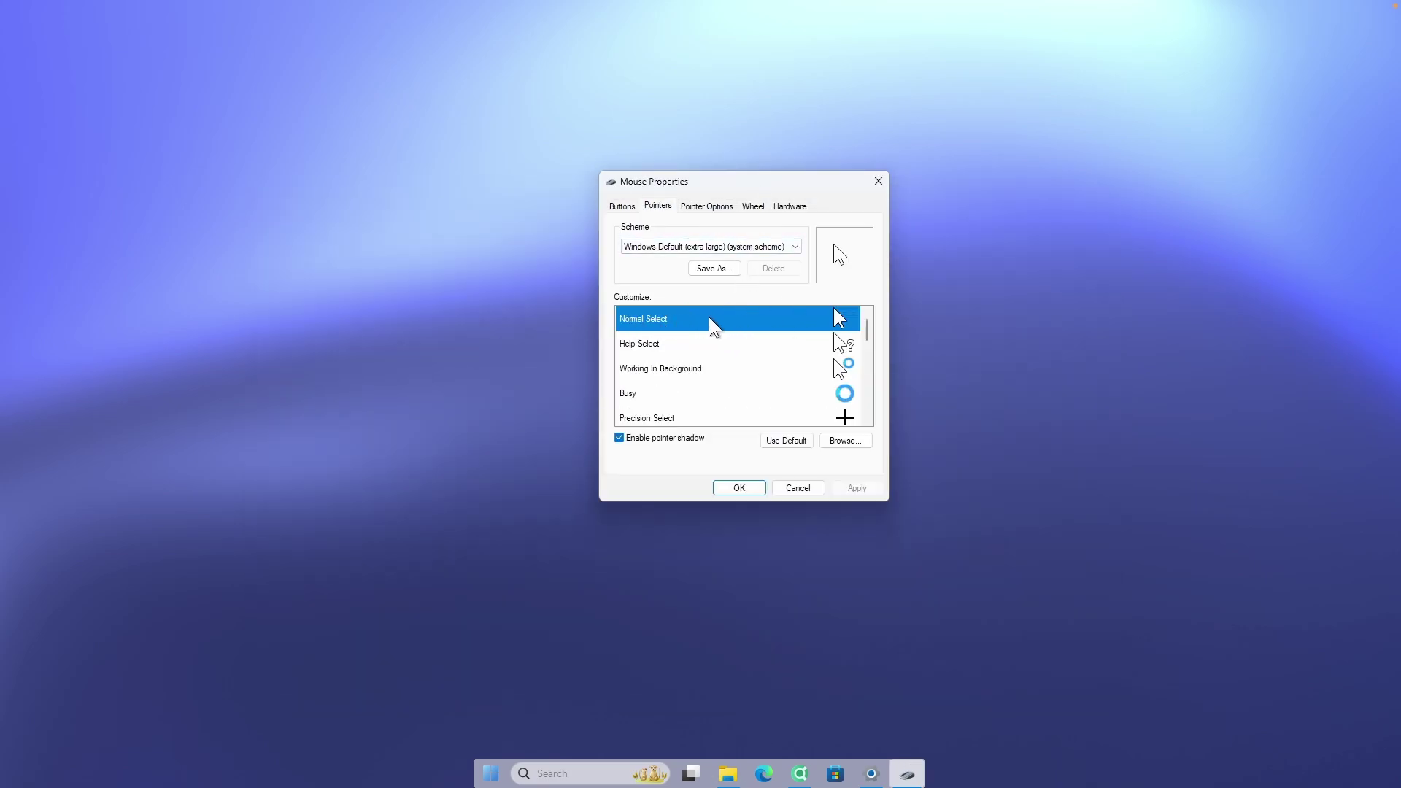
left_click_drag(869, 332, 754, 406)
scroll(693, 365, "up", 5)
left_click_drag(751, 181, 701, 200)
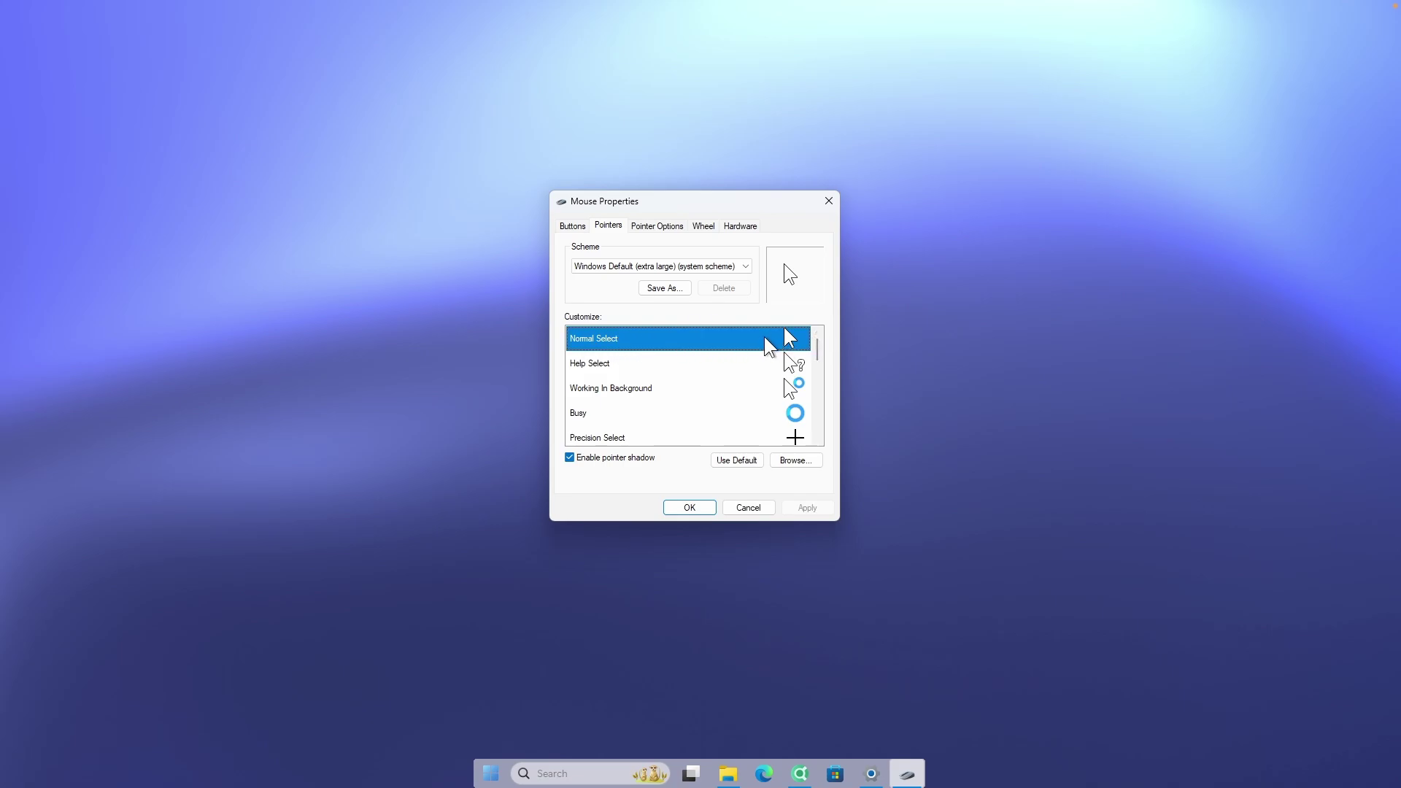
Assign the arrow cursor from the extracted Cursor Concept 1 pack's dark folder in Downloads to the Normal Select pointer.
left_click(795, 461)
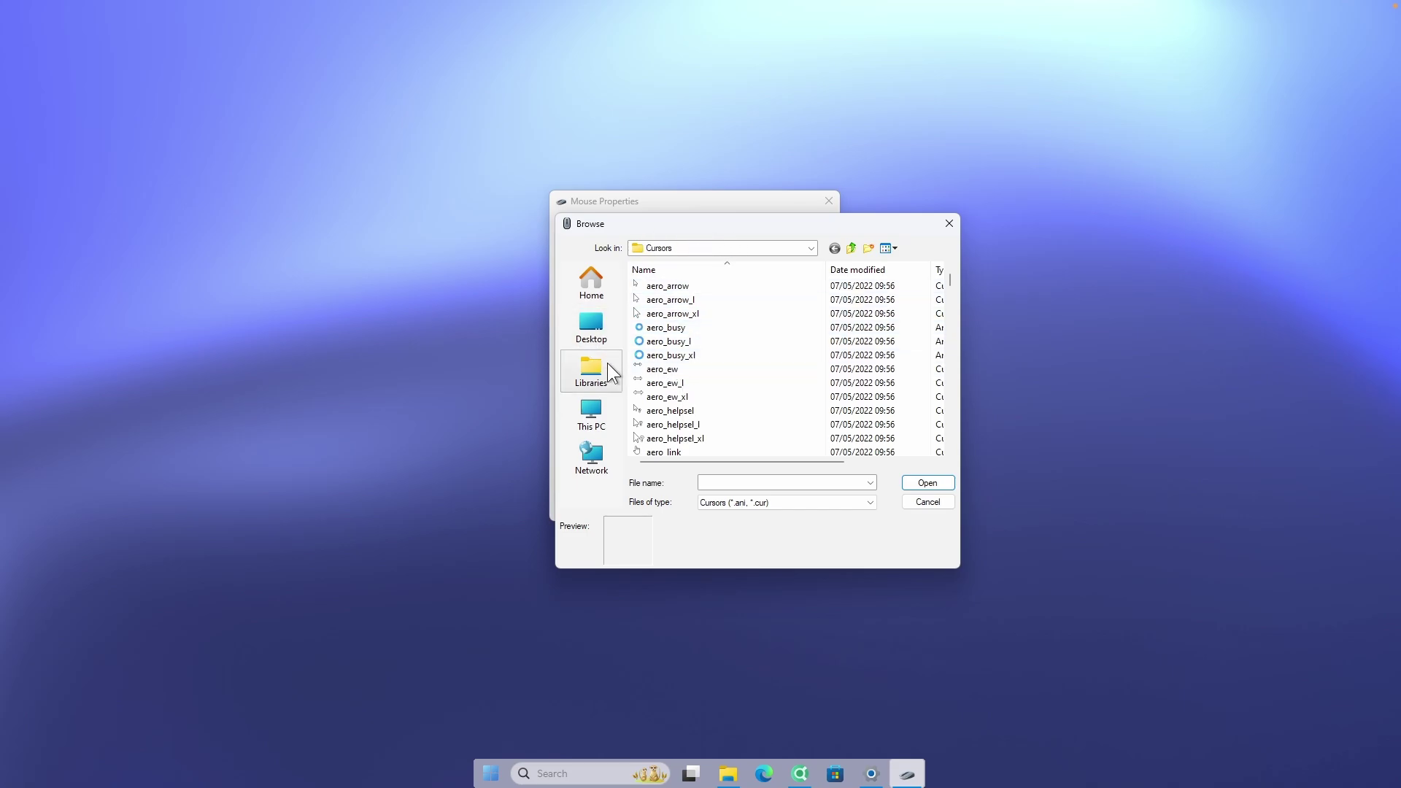
left_click(597, 403)
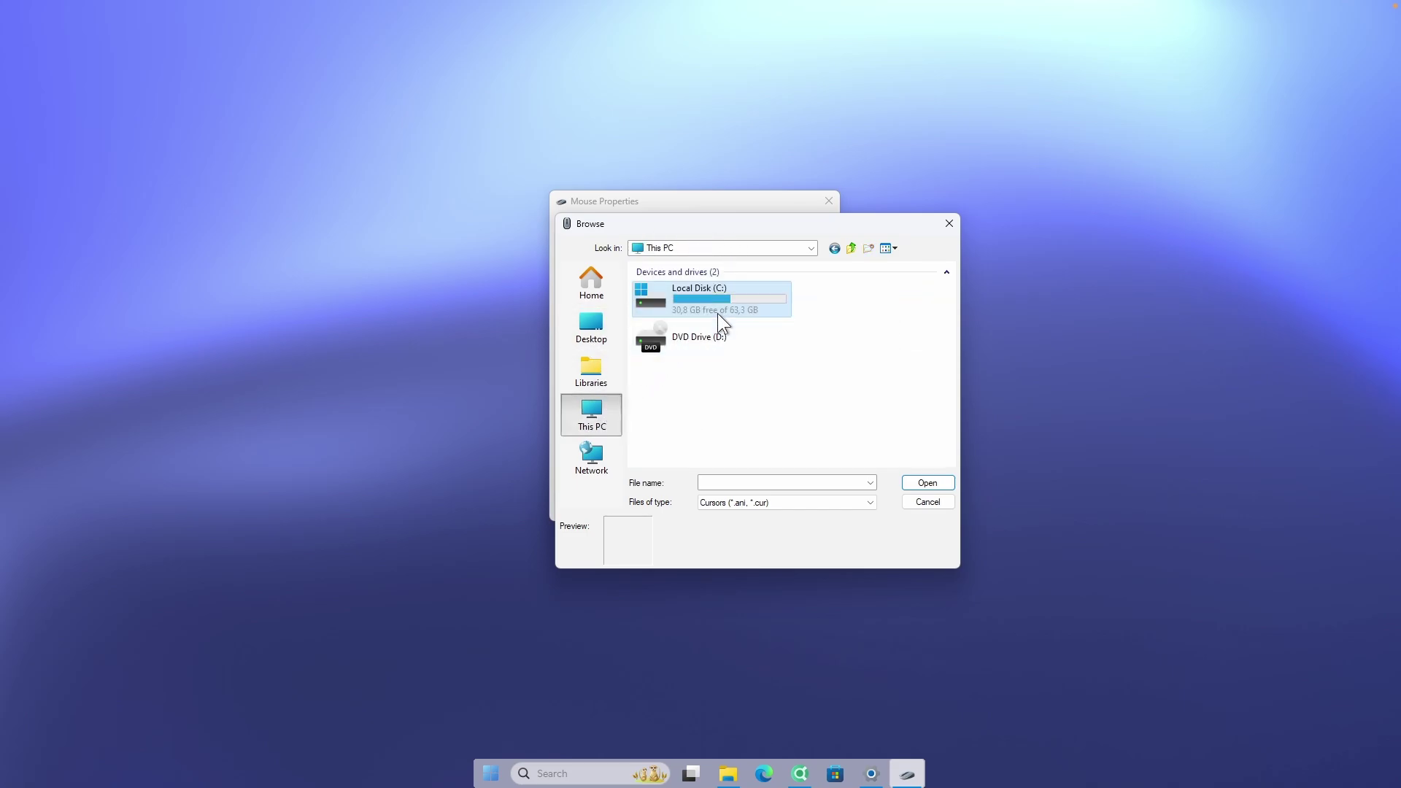
double_click(703, 291)
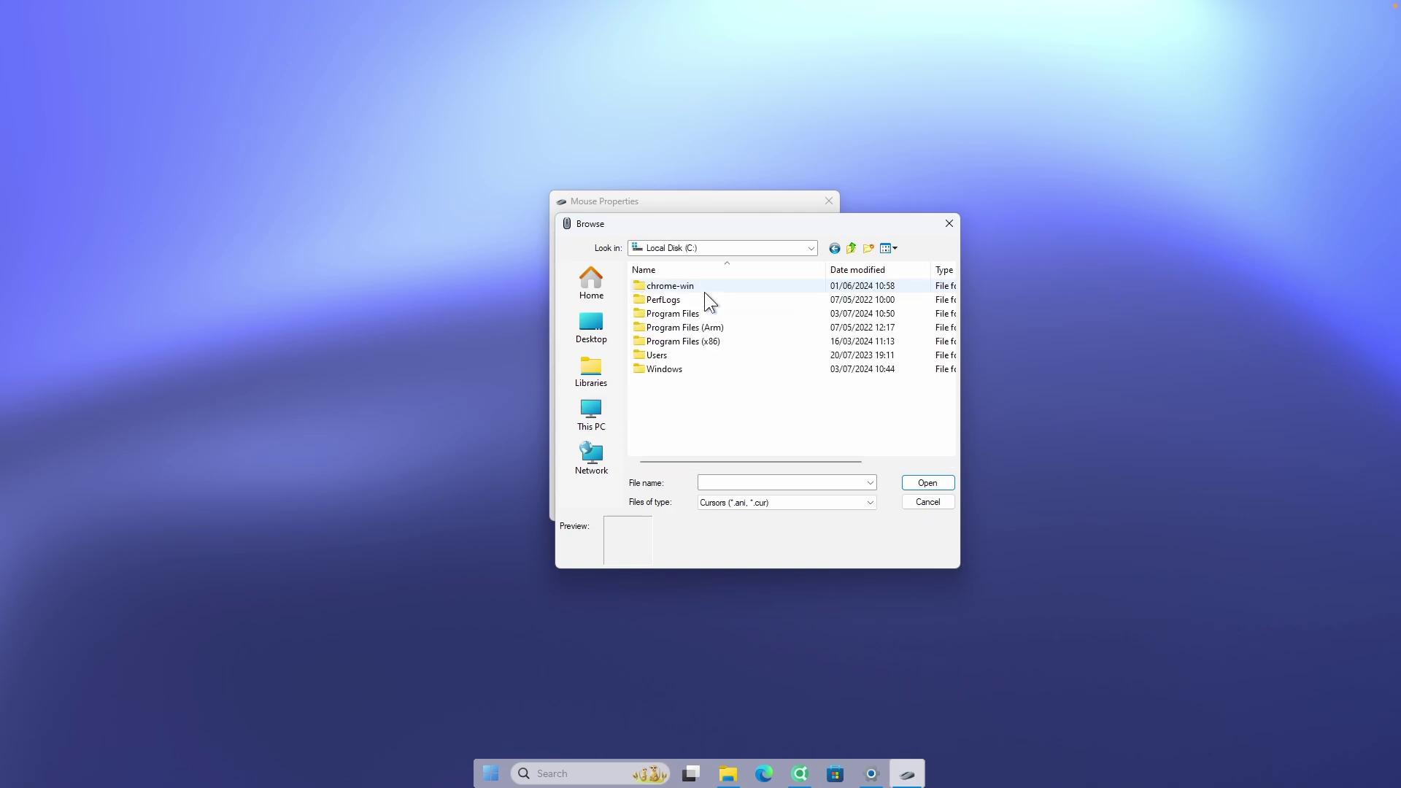
double_click(670, 356)
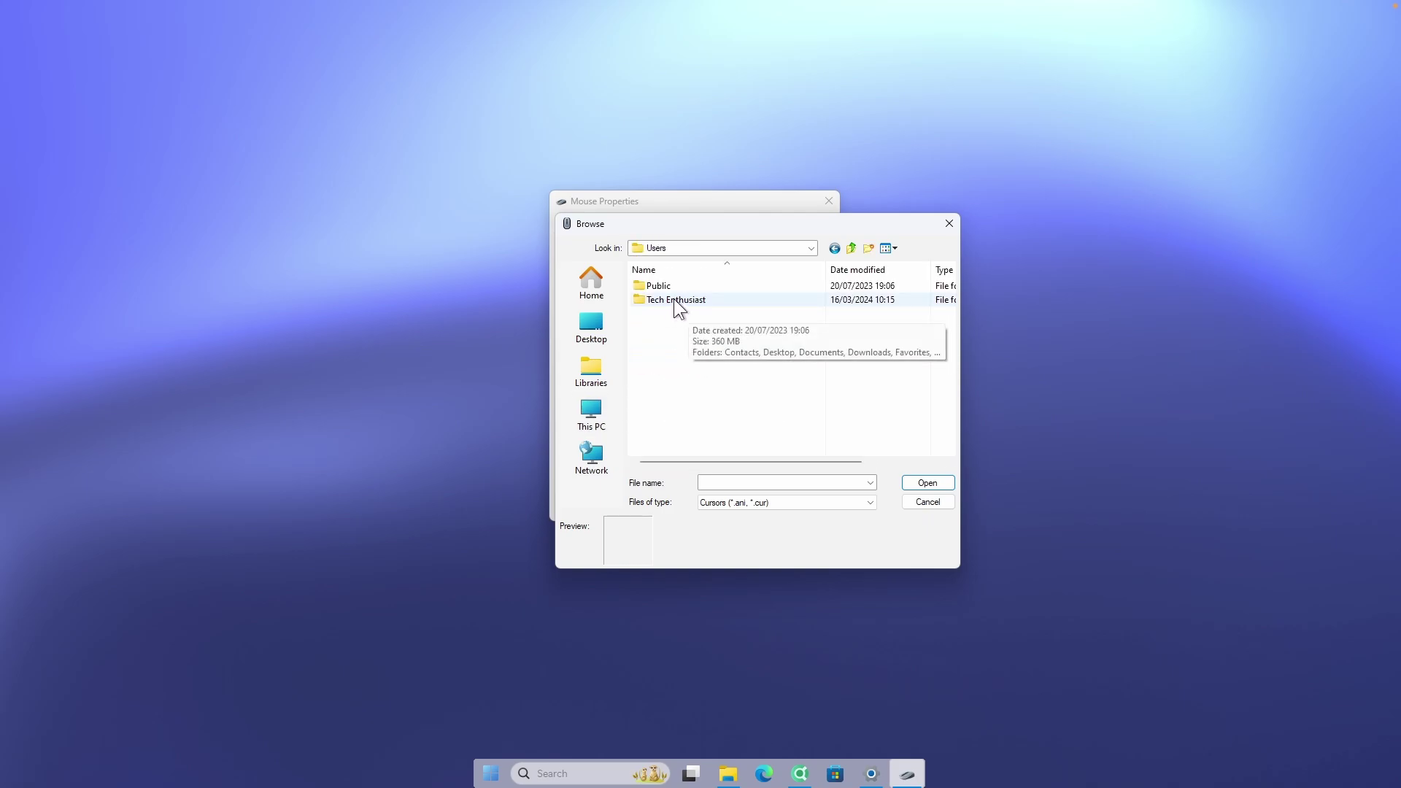
double_click(684, 299)
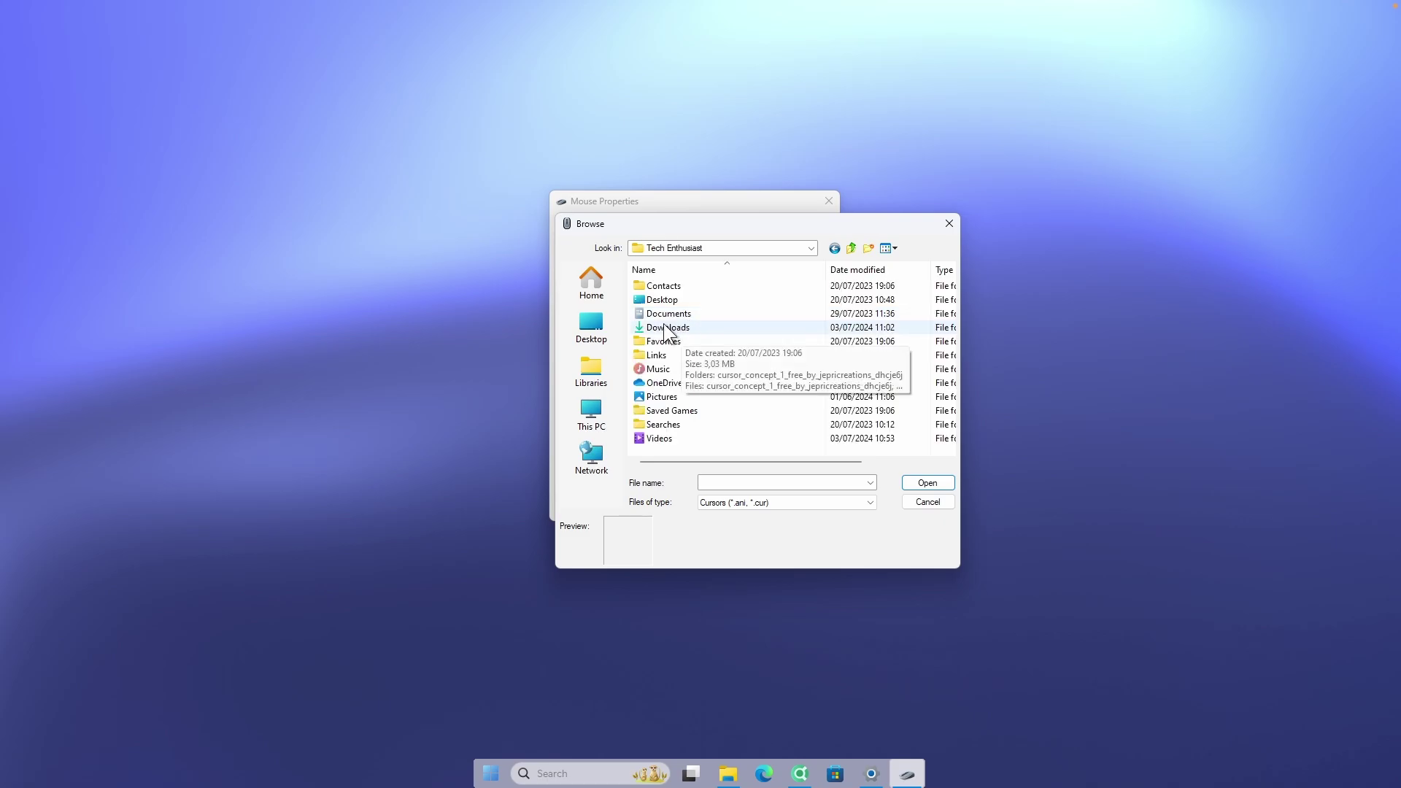
double_click(689, 330)
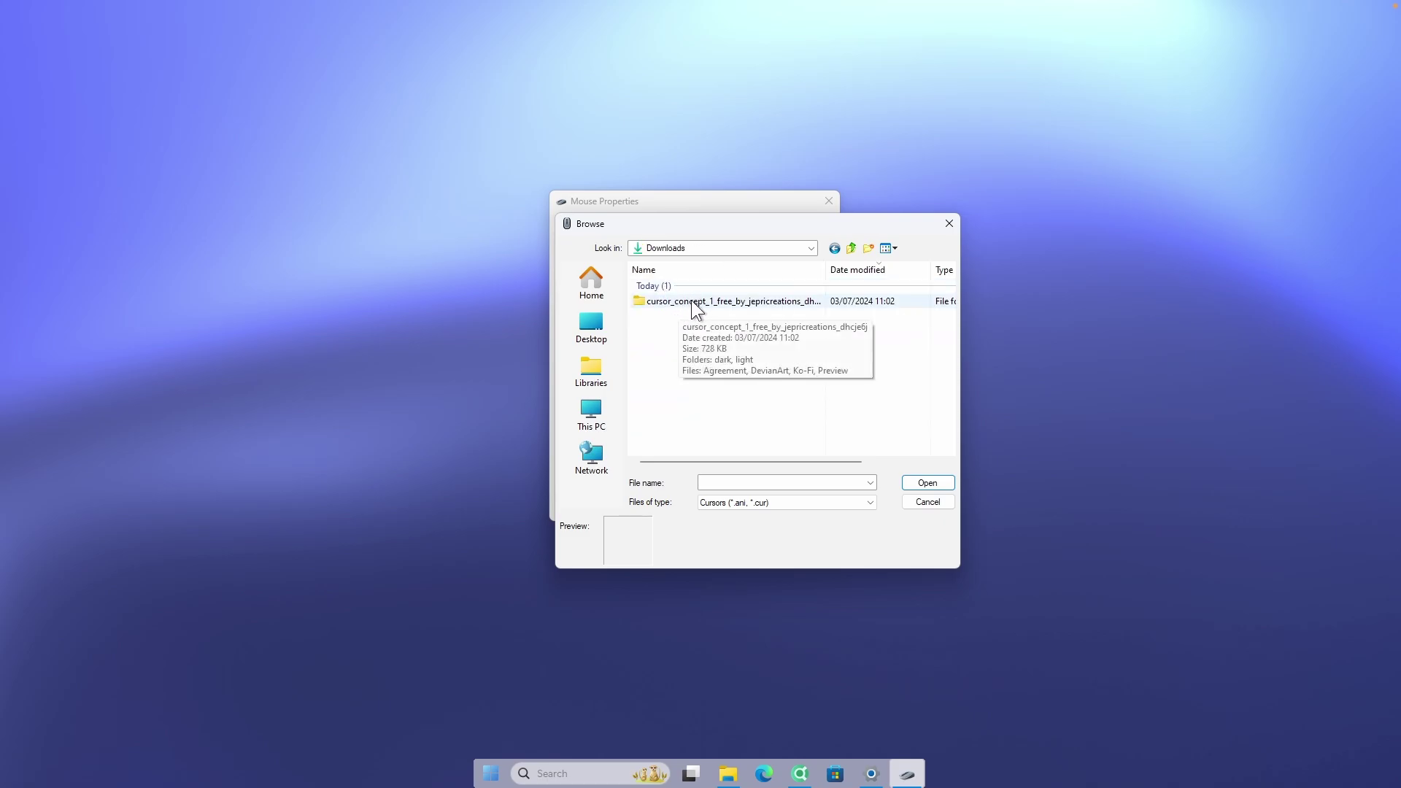
double_click(677, 301)
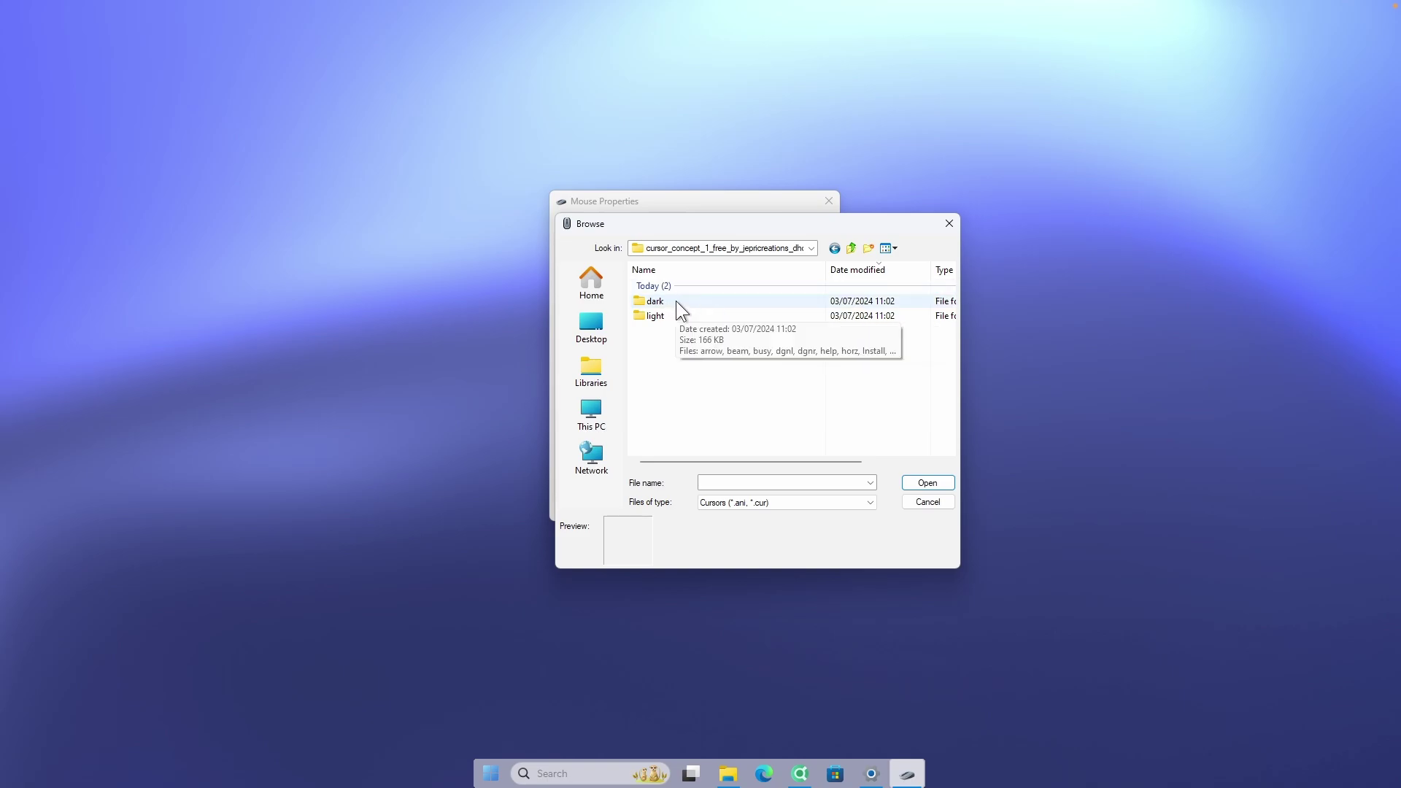
double_click(681, 302)
left_click_drag(711, 224, 974, 203)
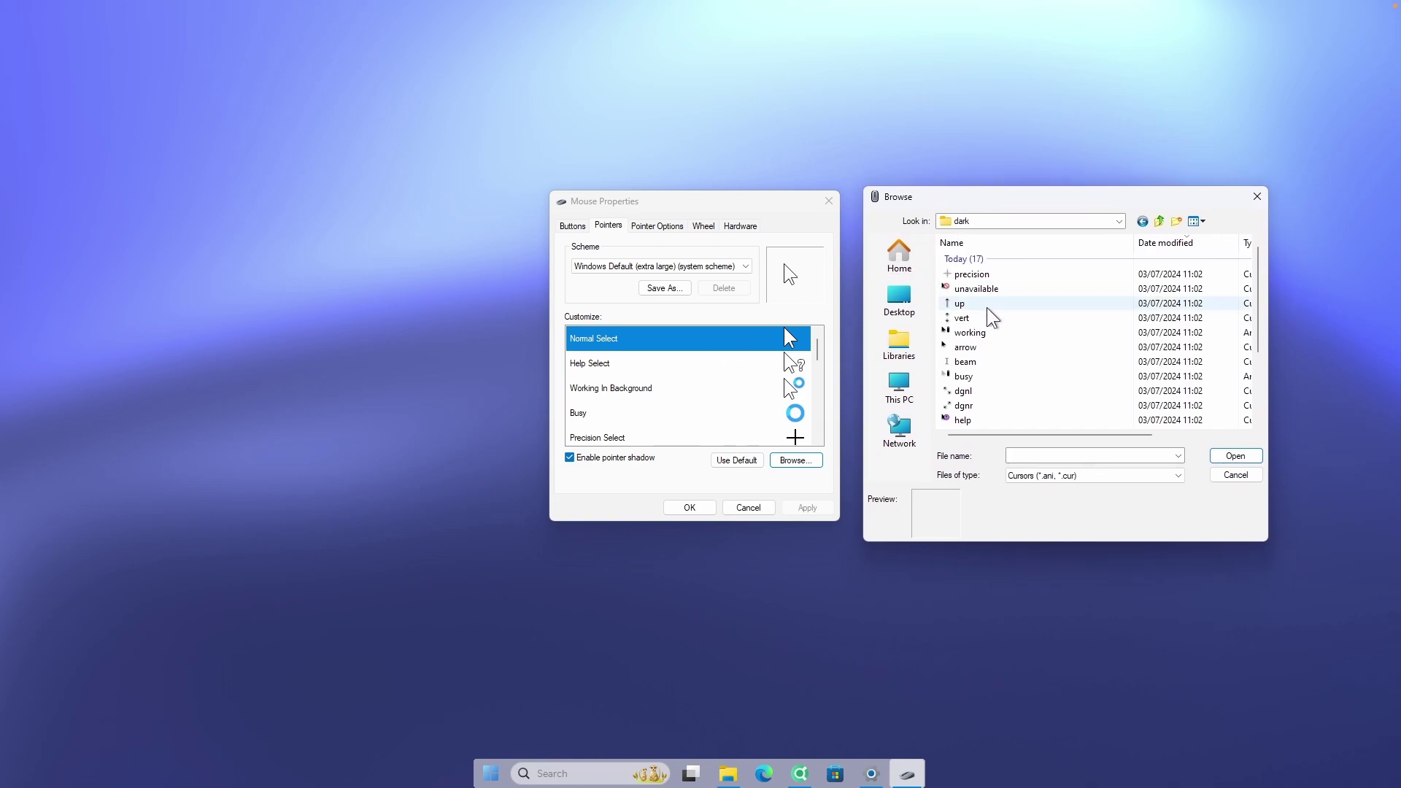
left_click(967, 348)
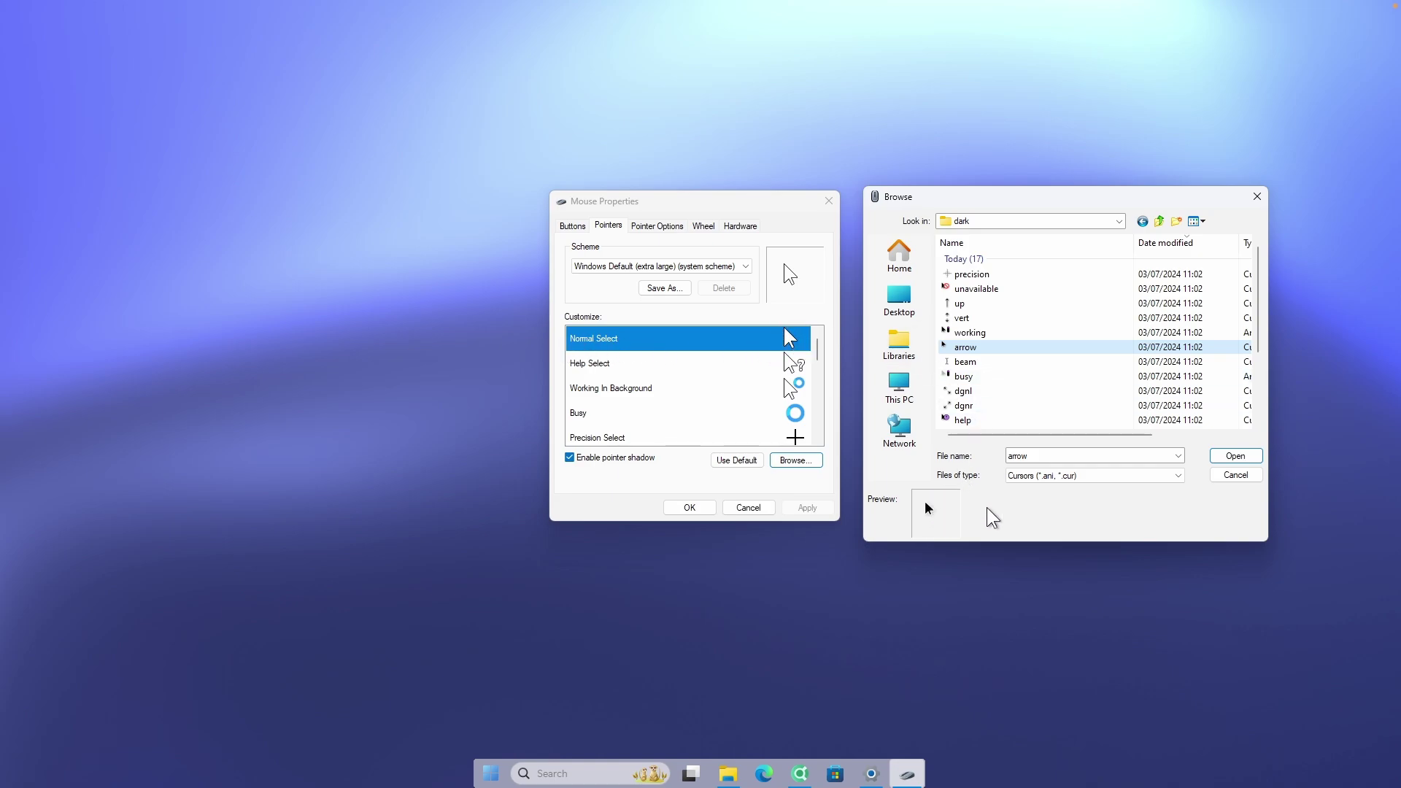
left_click(1247, 453)
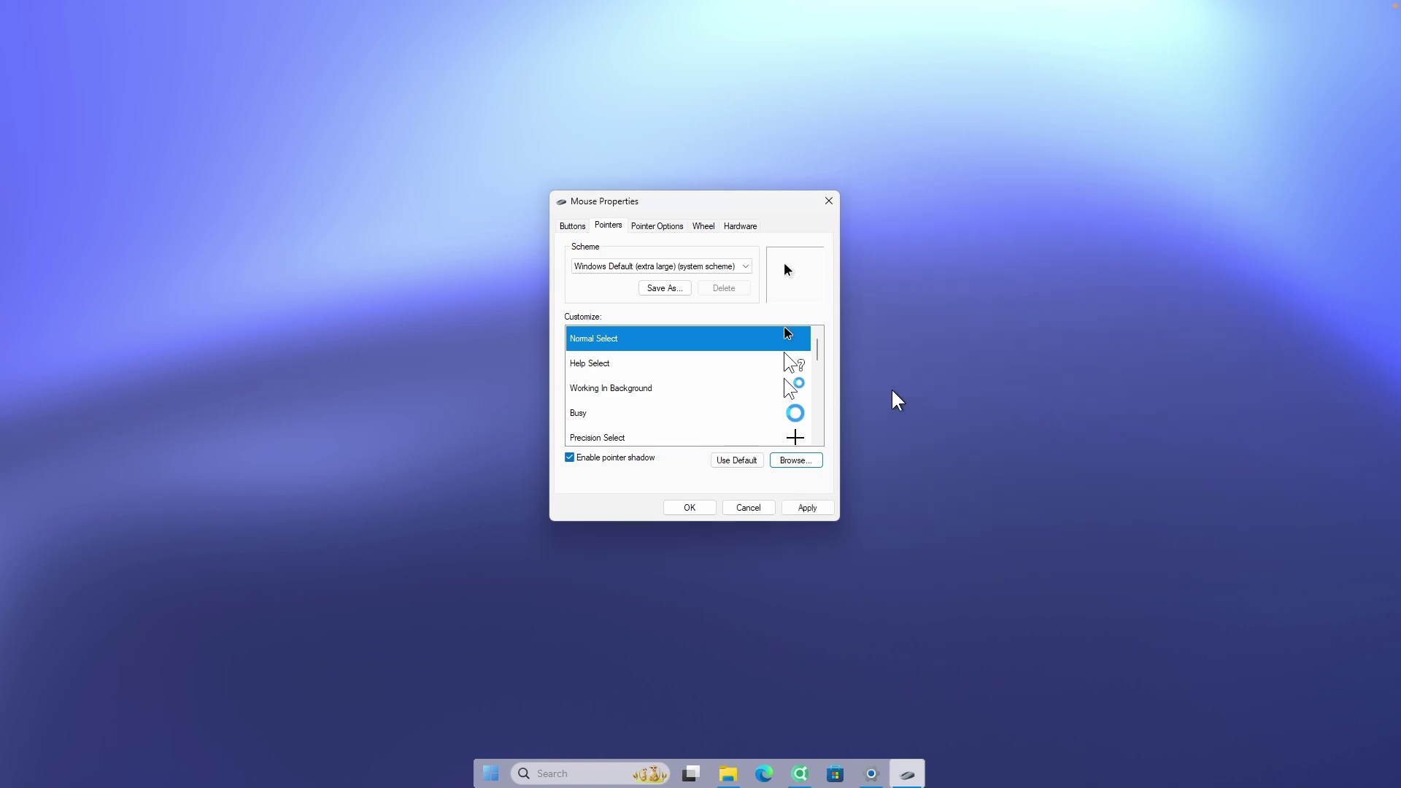
Assign the help cursor from the dark folder to the Help Select pointer.
left_click(811, 359)
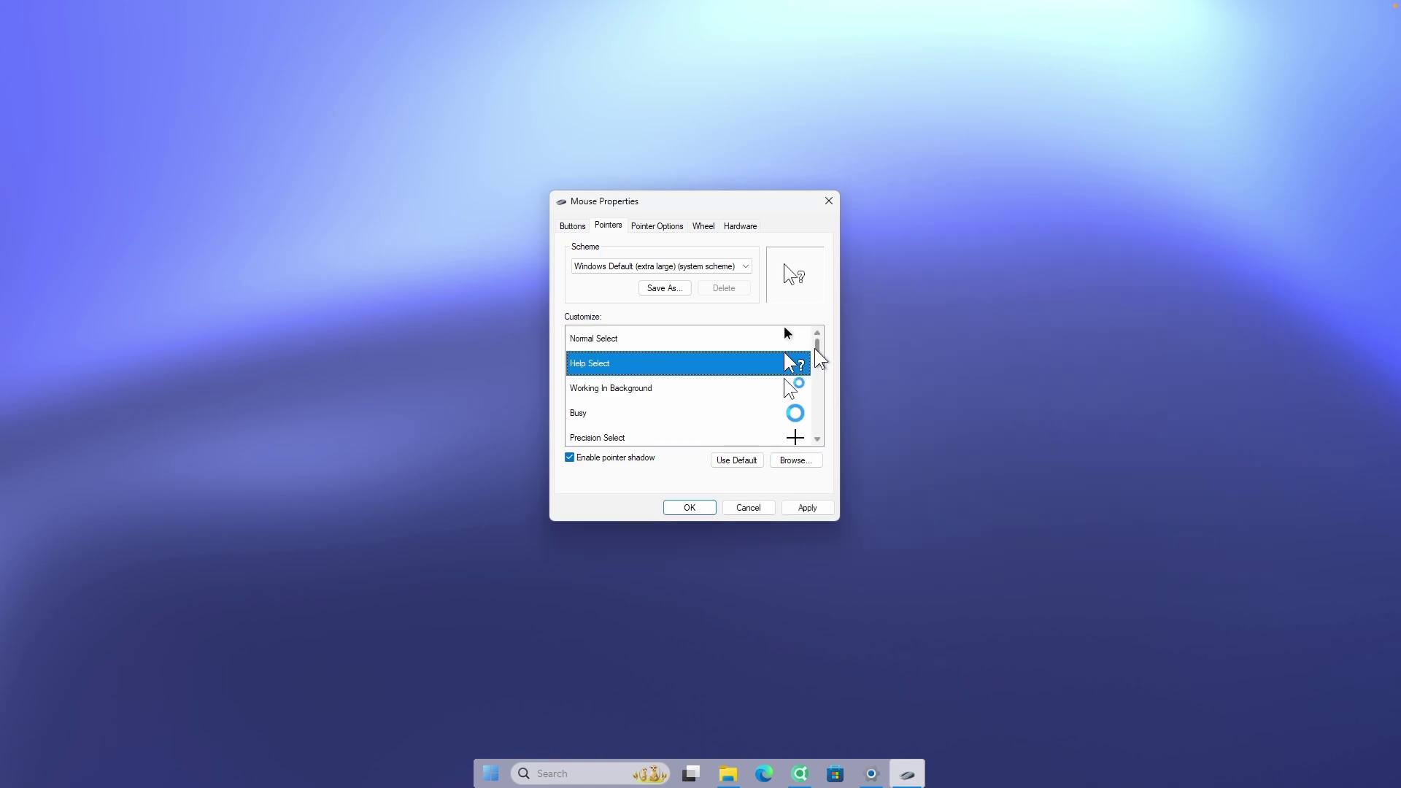
scroll(816, 361, "down", 1)
mouse_move(816, 358)
left_mouse_down()
mouse_move(818, 423)
mouse_move(818, 354)
left_mouse_up()
left_click(794, 460)
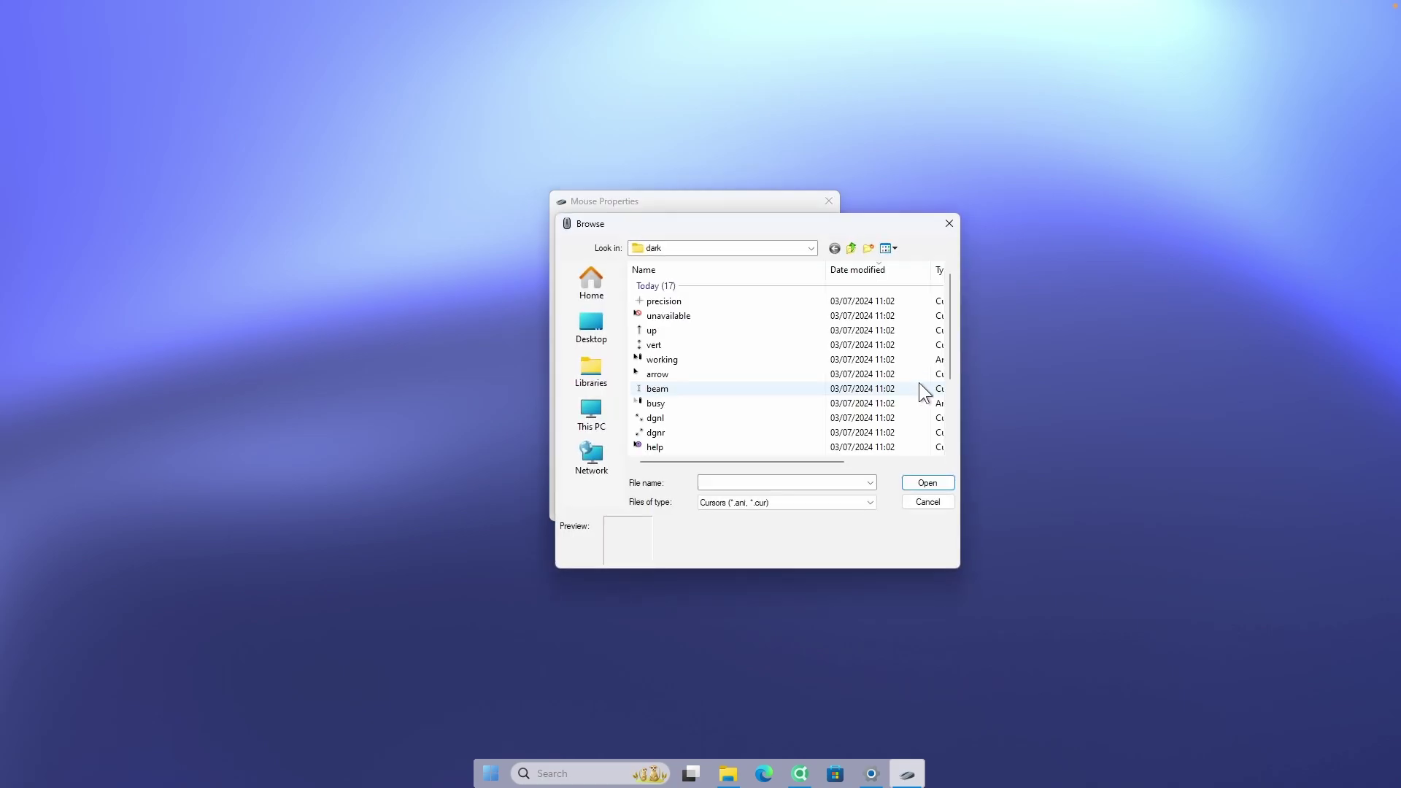
left_click_drag(771, 205, 1150, 194)
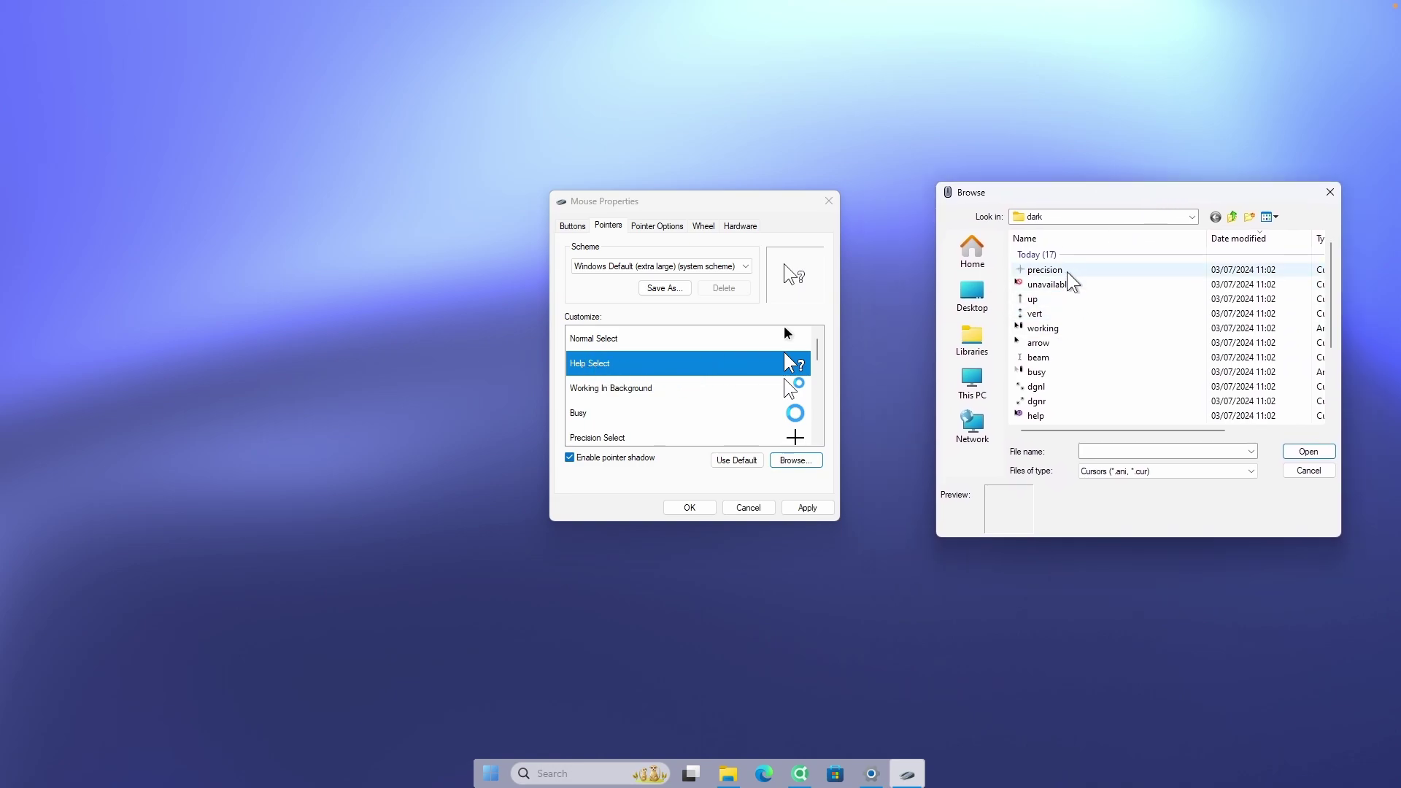
left_click(1054, 415)
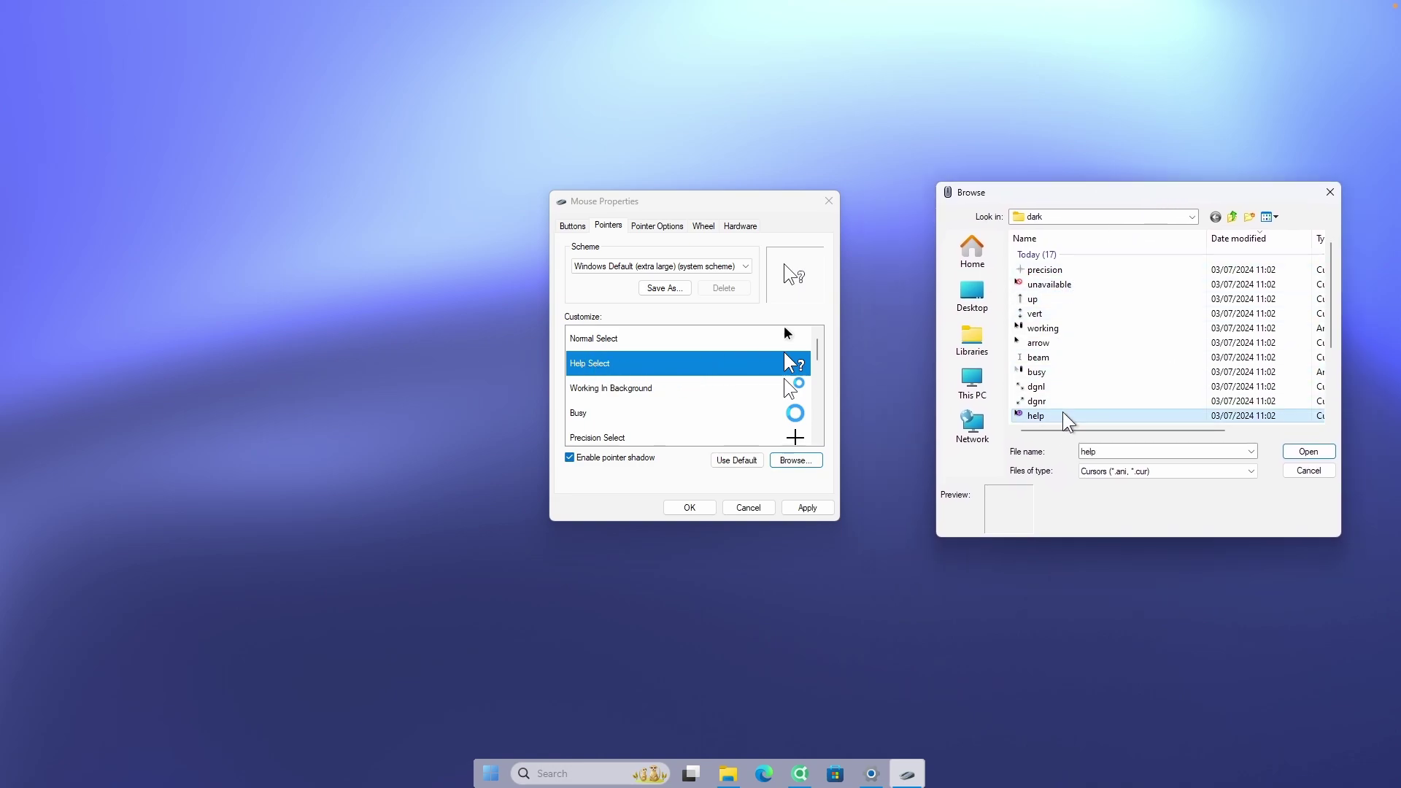
left_click(1308, 451)
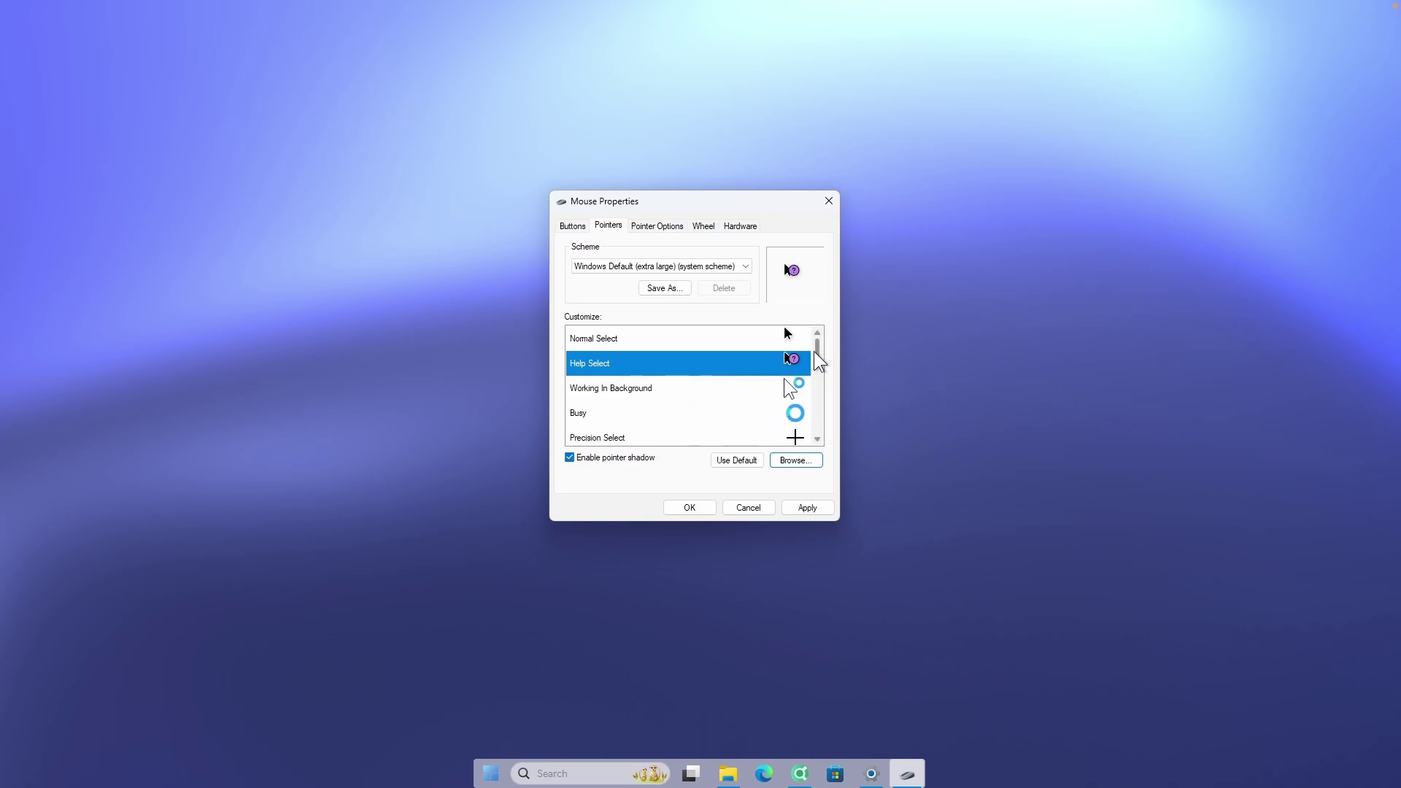
Assign the matching cursors from the dark folder to the remaining pointers through Person Select, and review the pointer list.
left_click_drag(819, 359, 820, 431)
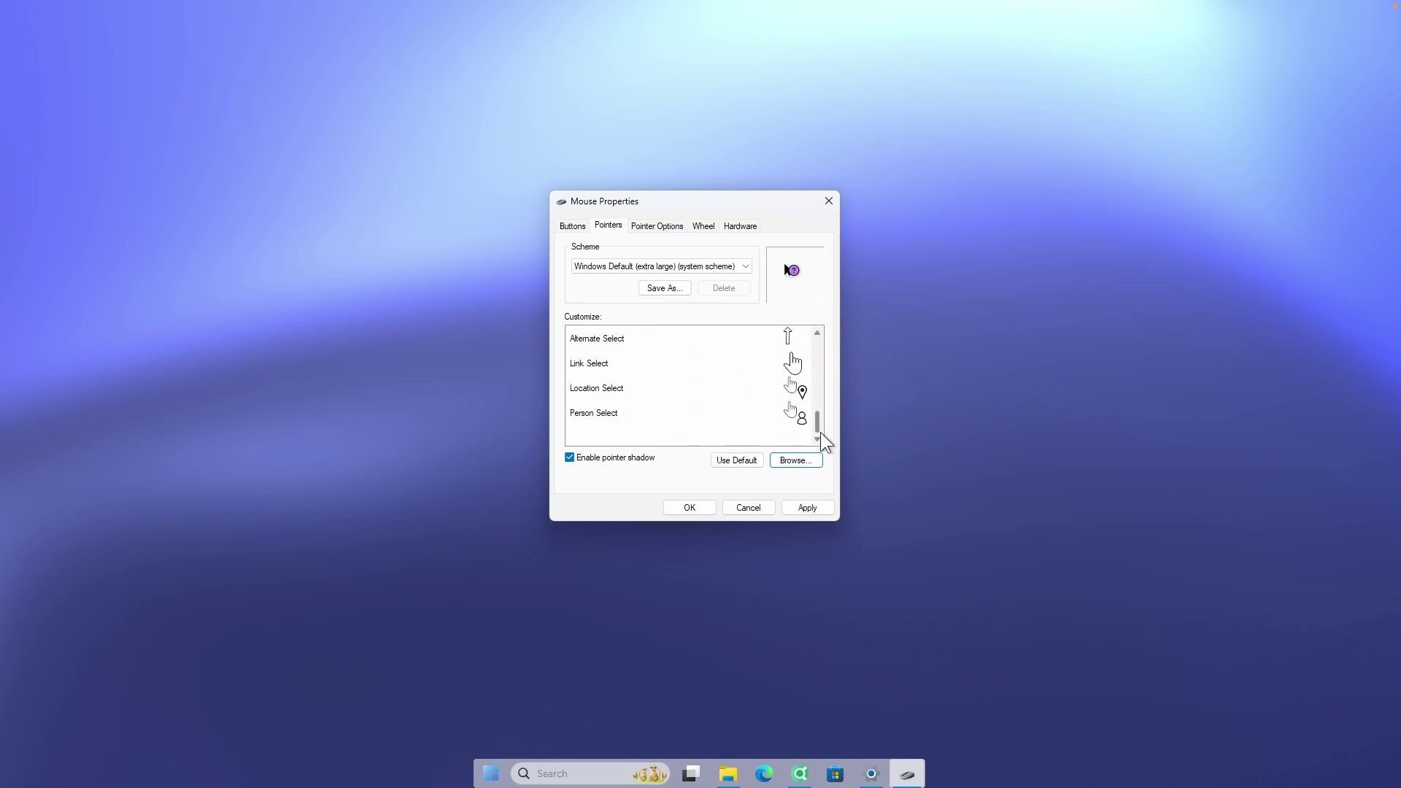
scroll(820, 438, "up", 4)
left_click(805, 387)
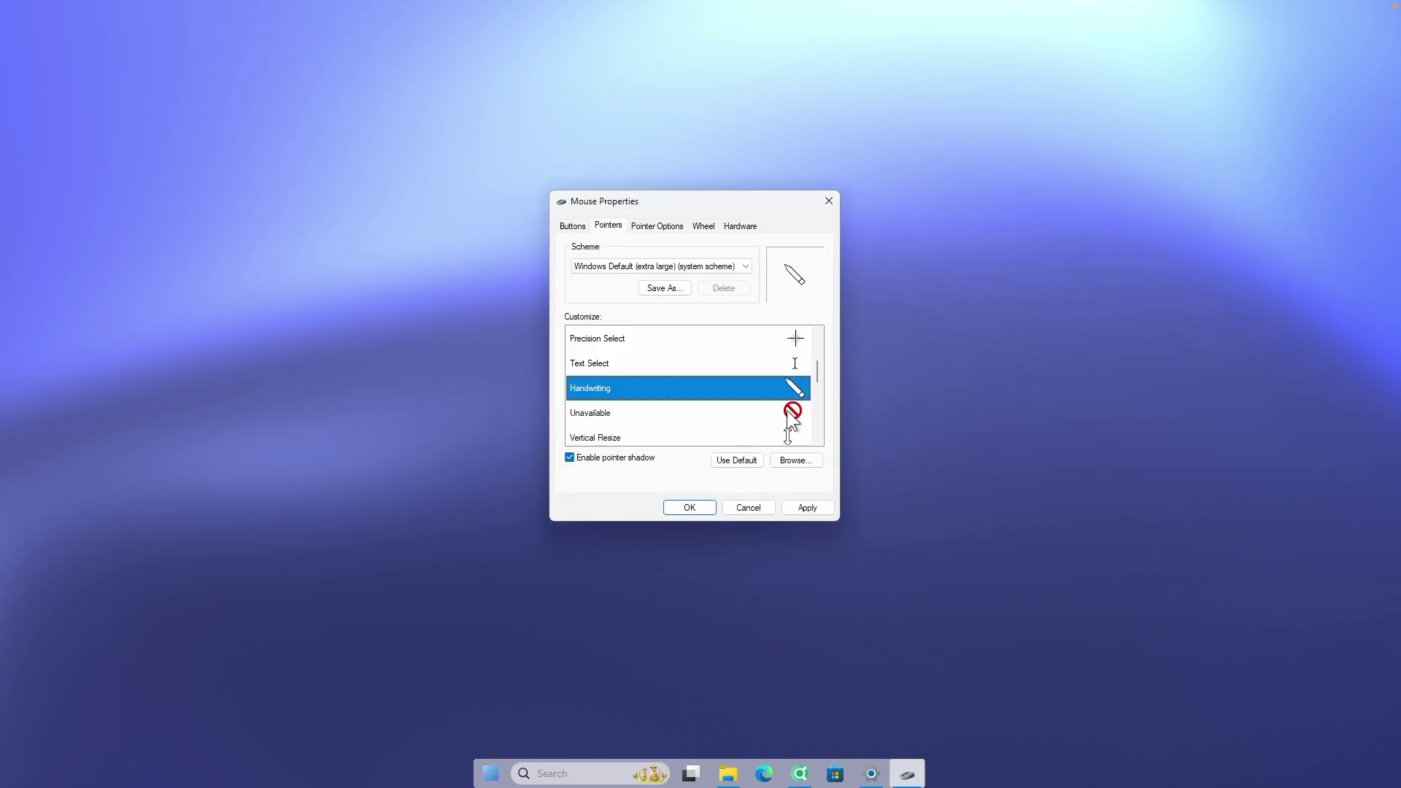
left_click(795, 461)
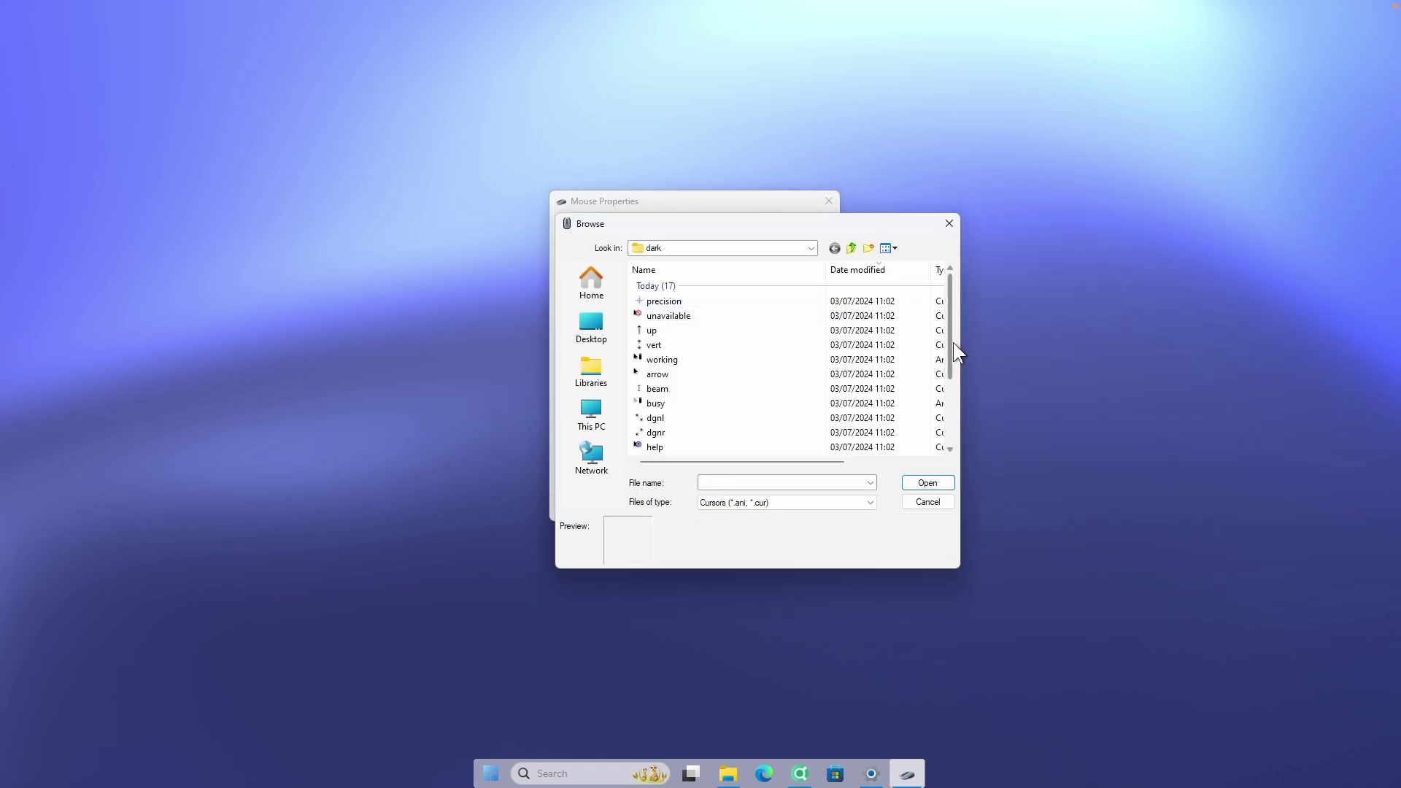
left_click_drag(953, 343, 953, 405)
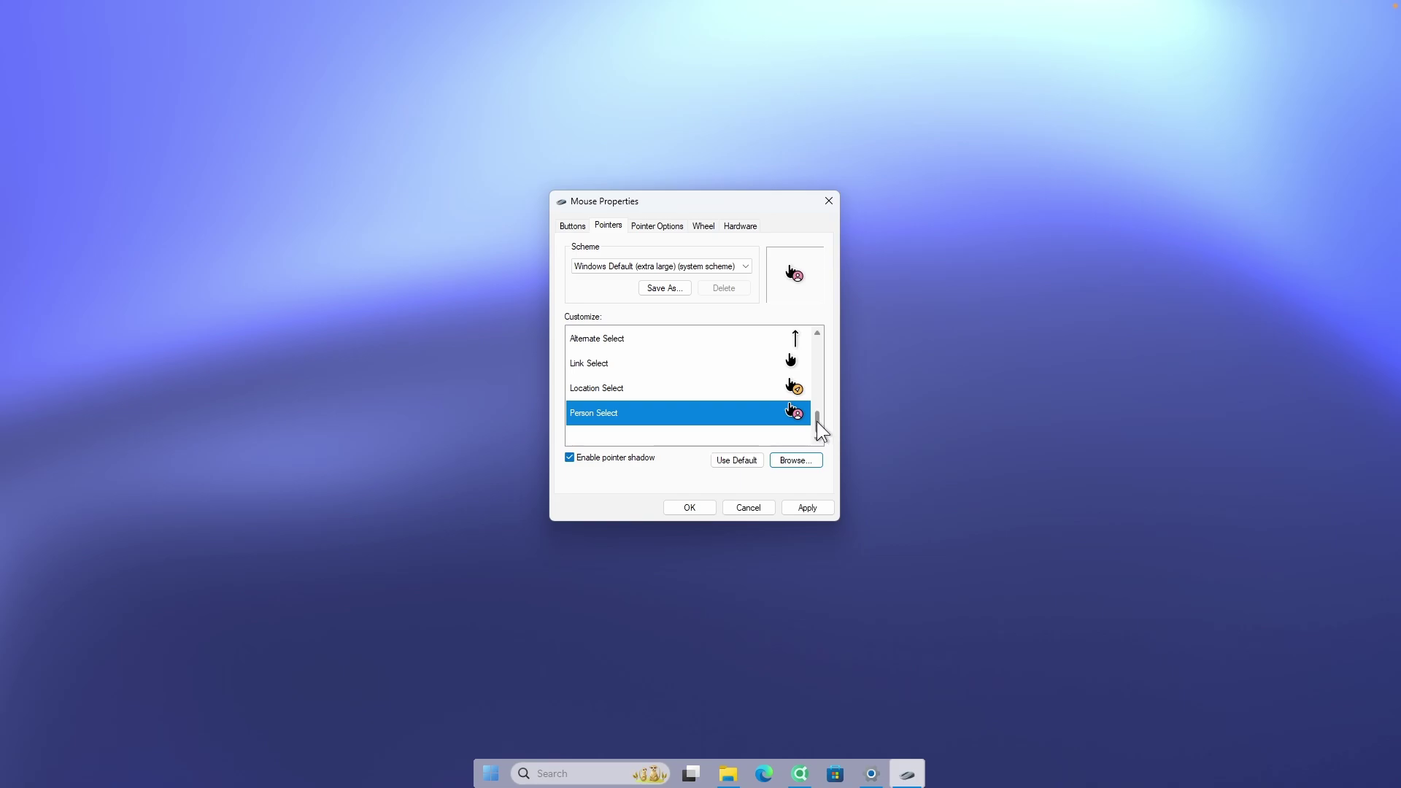
left_click_drag(816, 422, 826, 345)
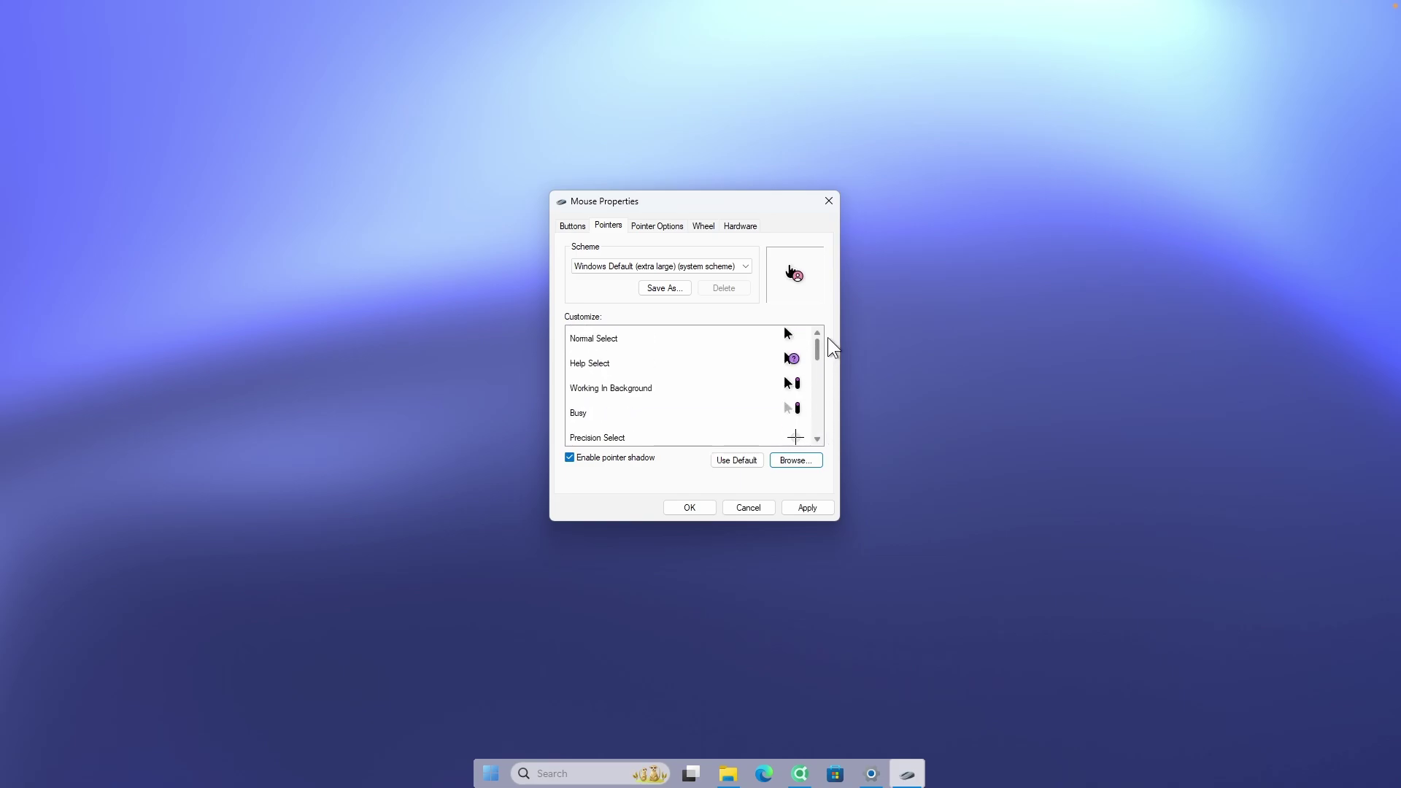
Save the assigned pointers as a scheme named "custom cursor" and apply it.
left_click(687, 287)
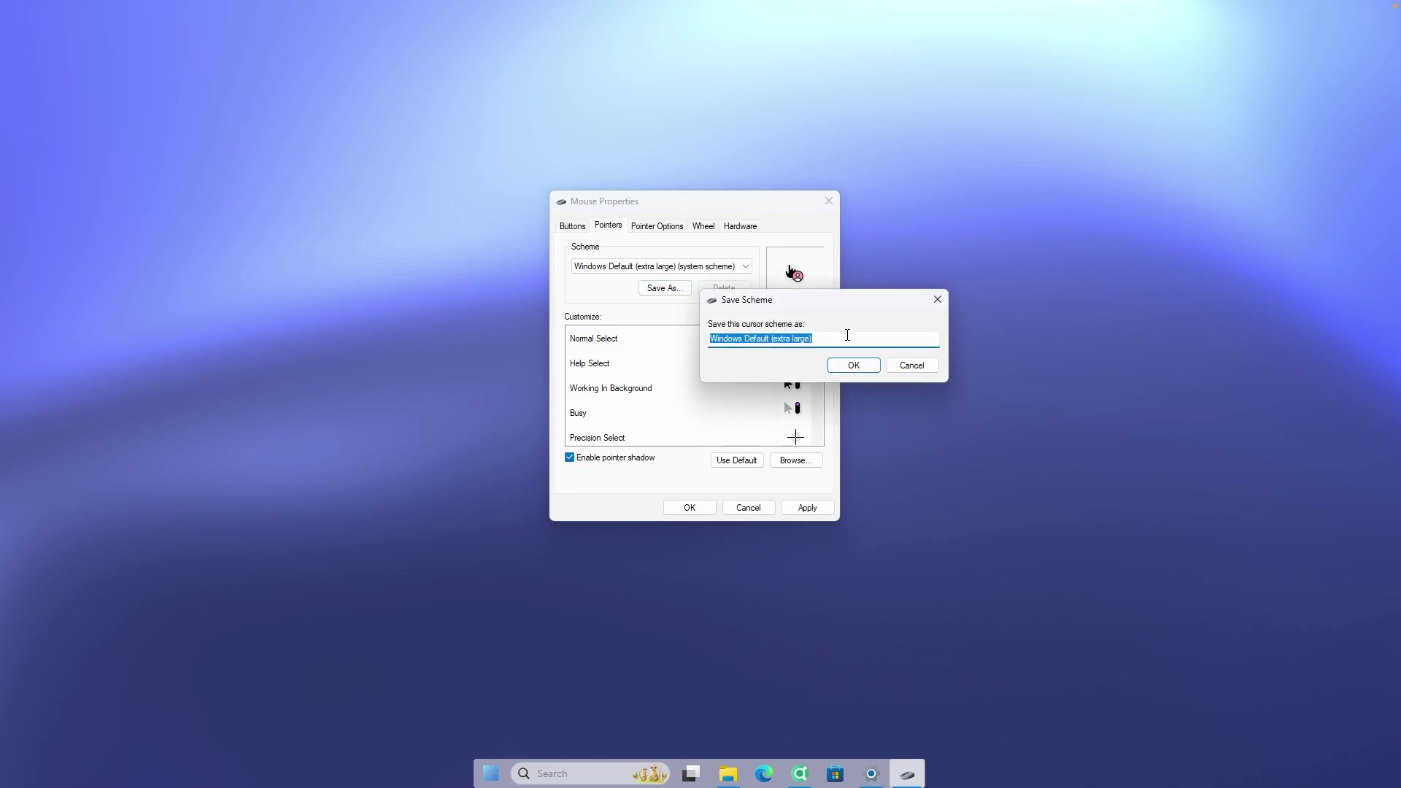
type("custom cursor")
left_click(864, 364)
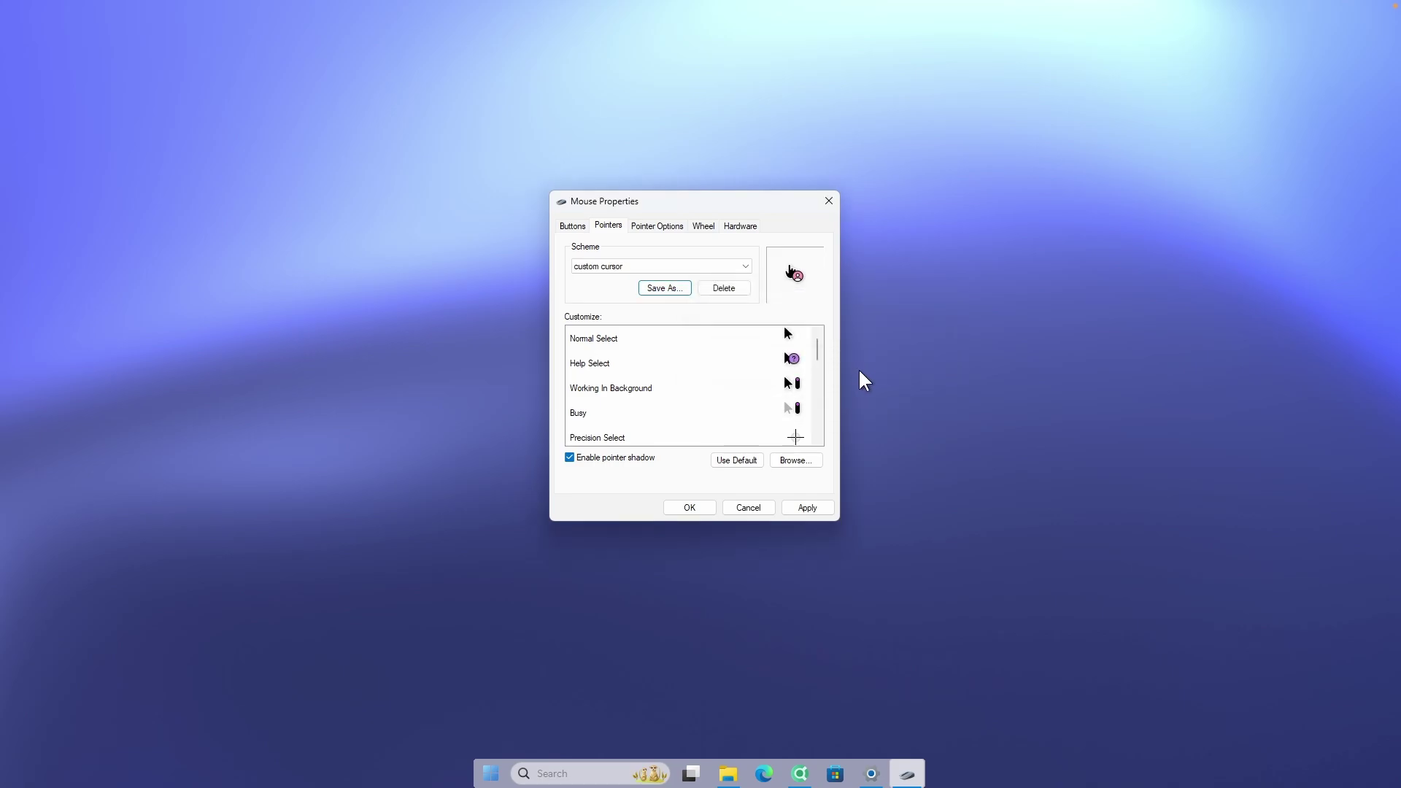
left_click(811, 508)
Select the custom cursor scheme, apply and confirm it, and check the available pointer schemes again with custom cursor kept.
left_click(670, 267)
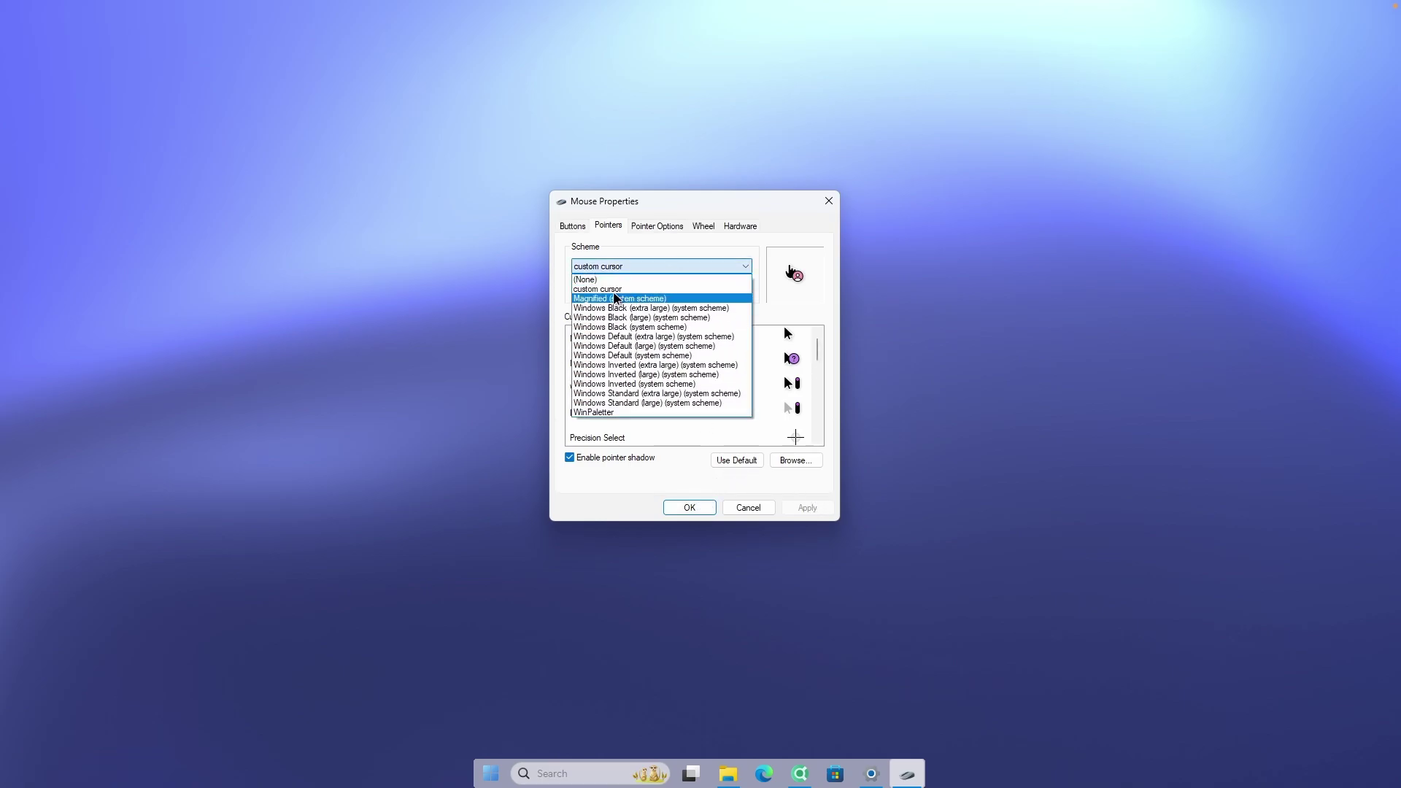
left_click(611, 292)
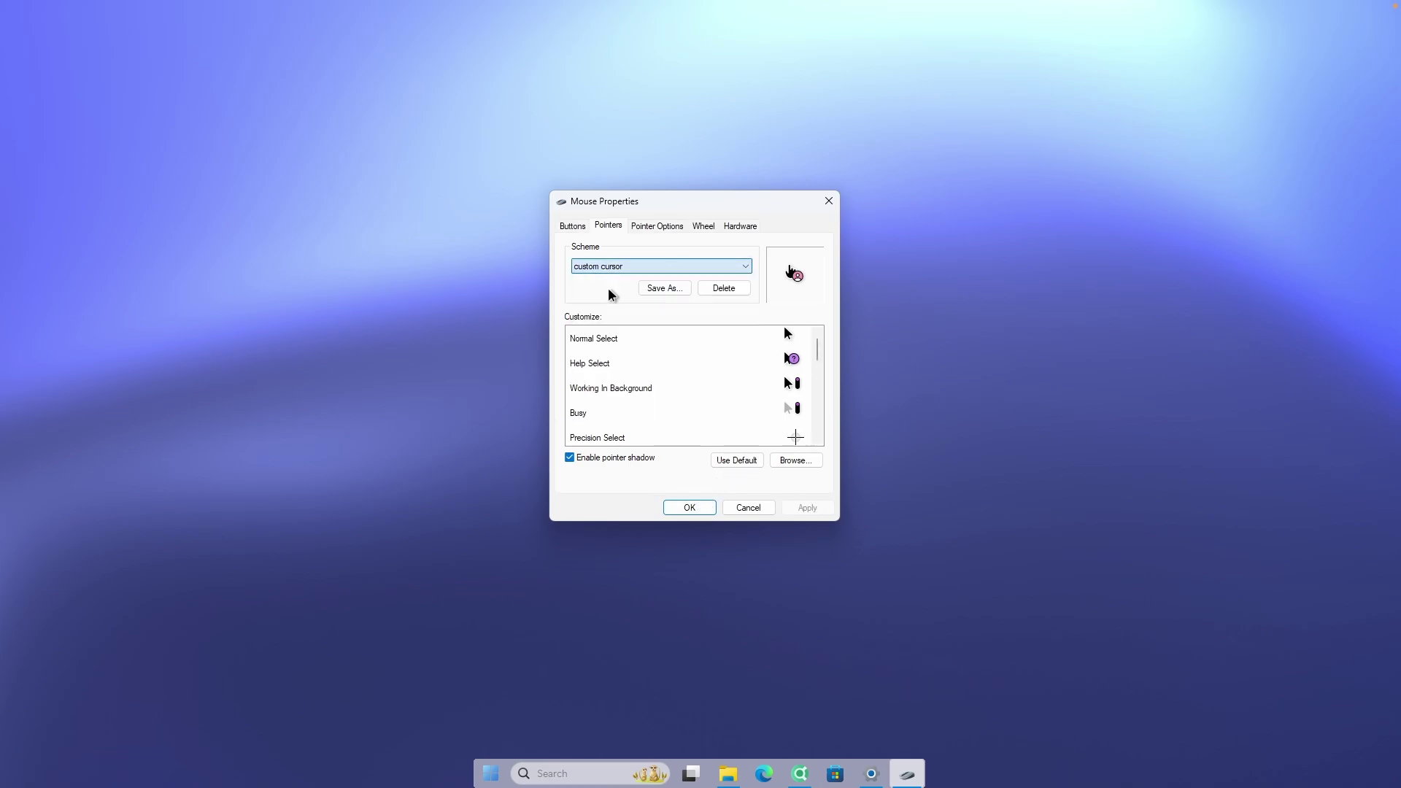
left_click(807, 509)
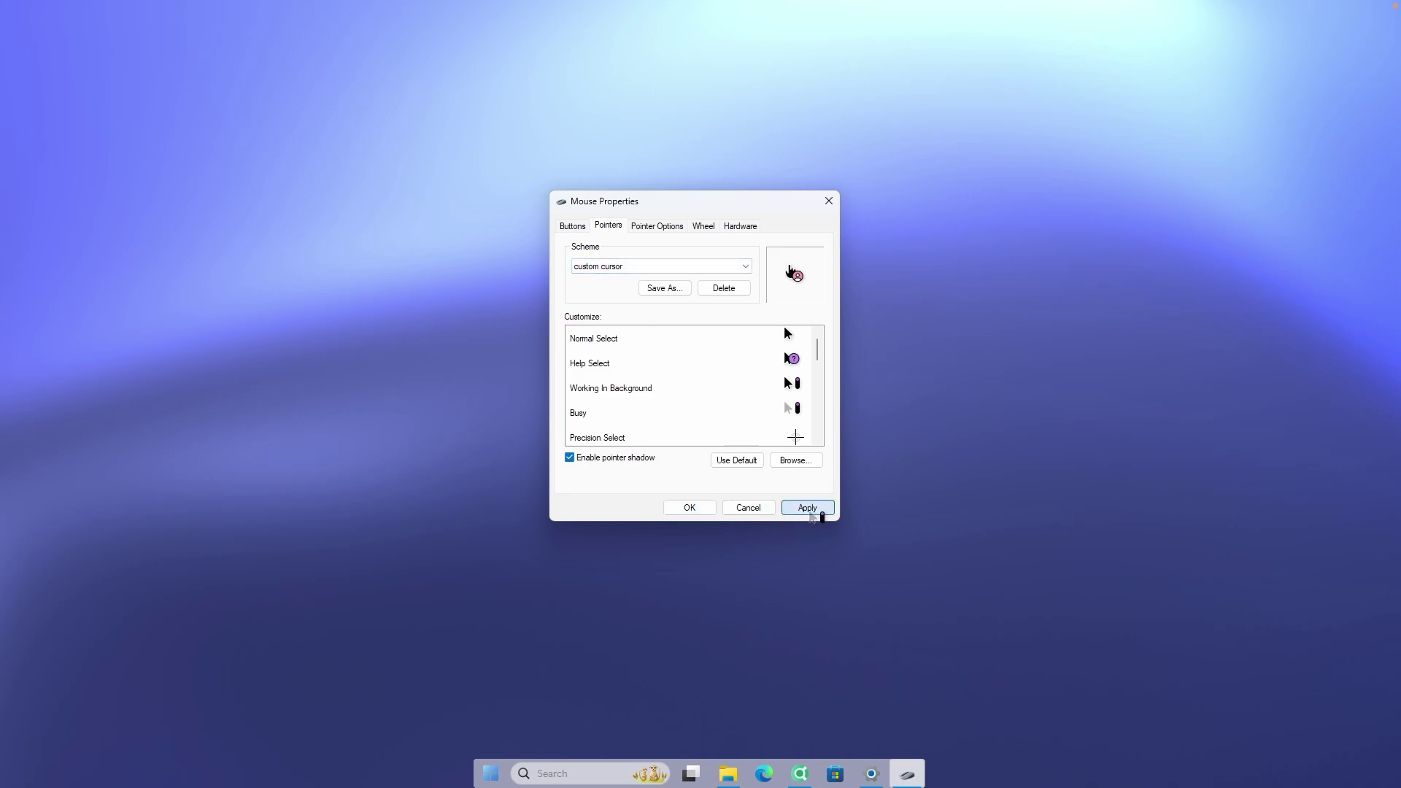
left_click(690, 509)
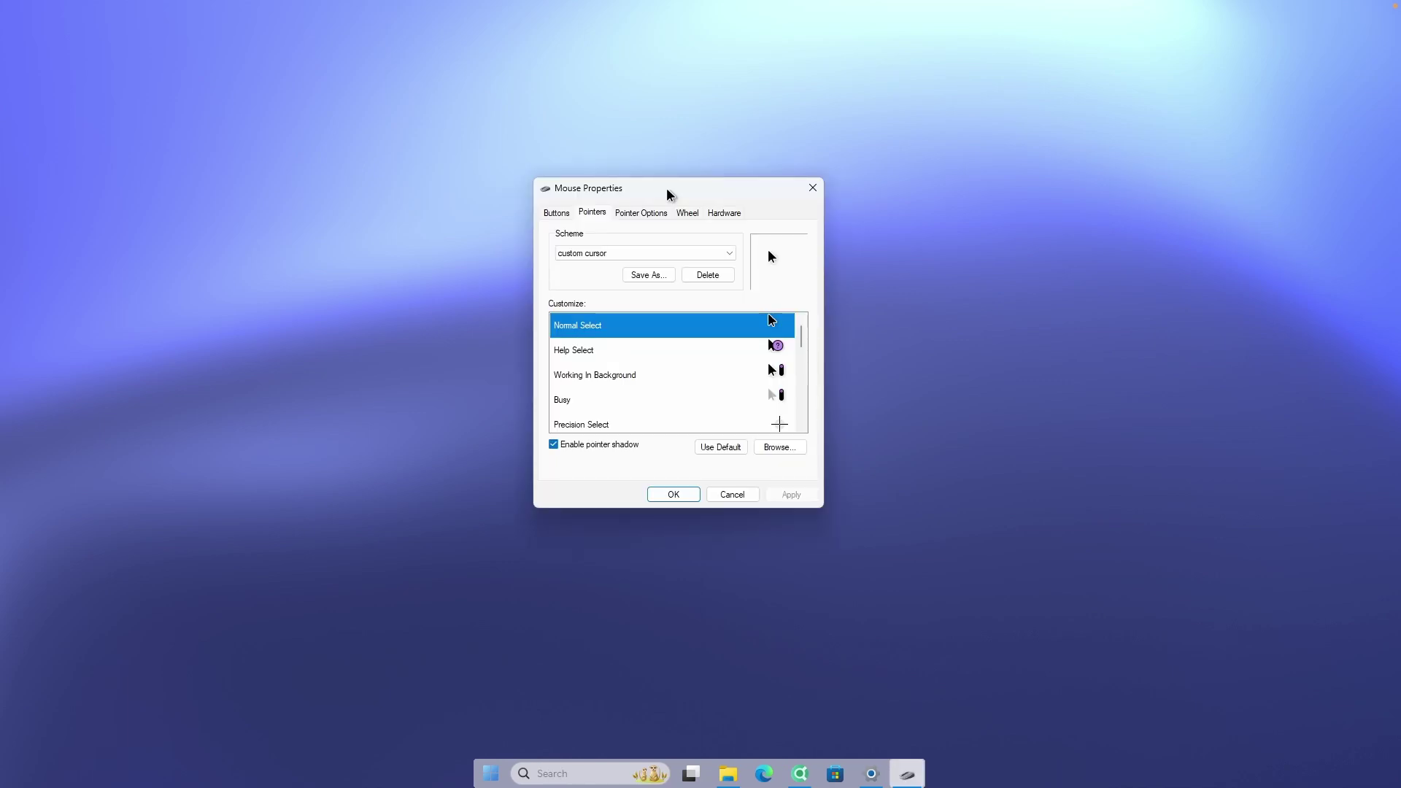
left_click(647, 256)
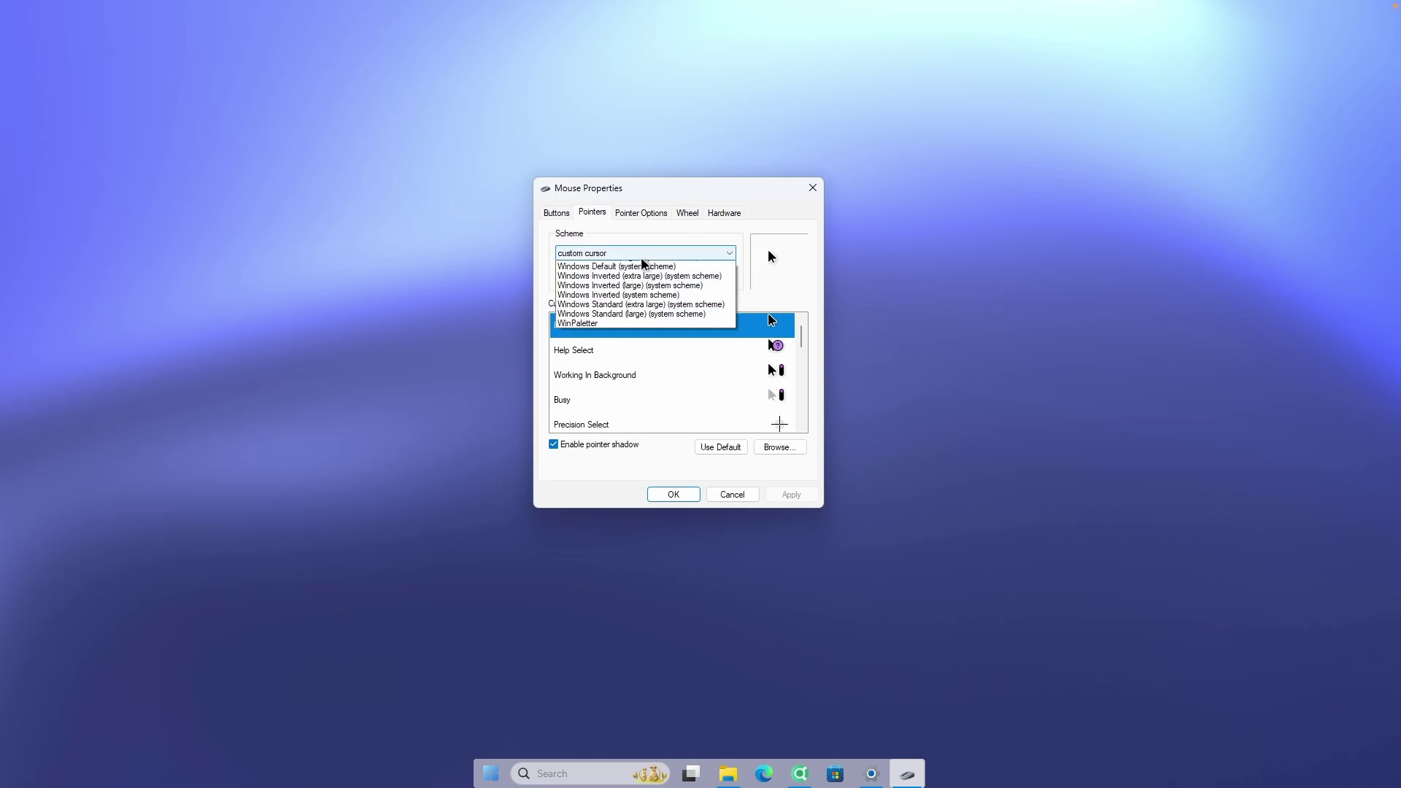
left_click(599, 277)
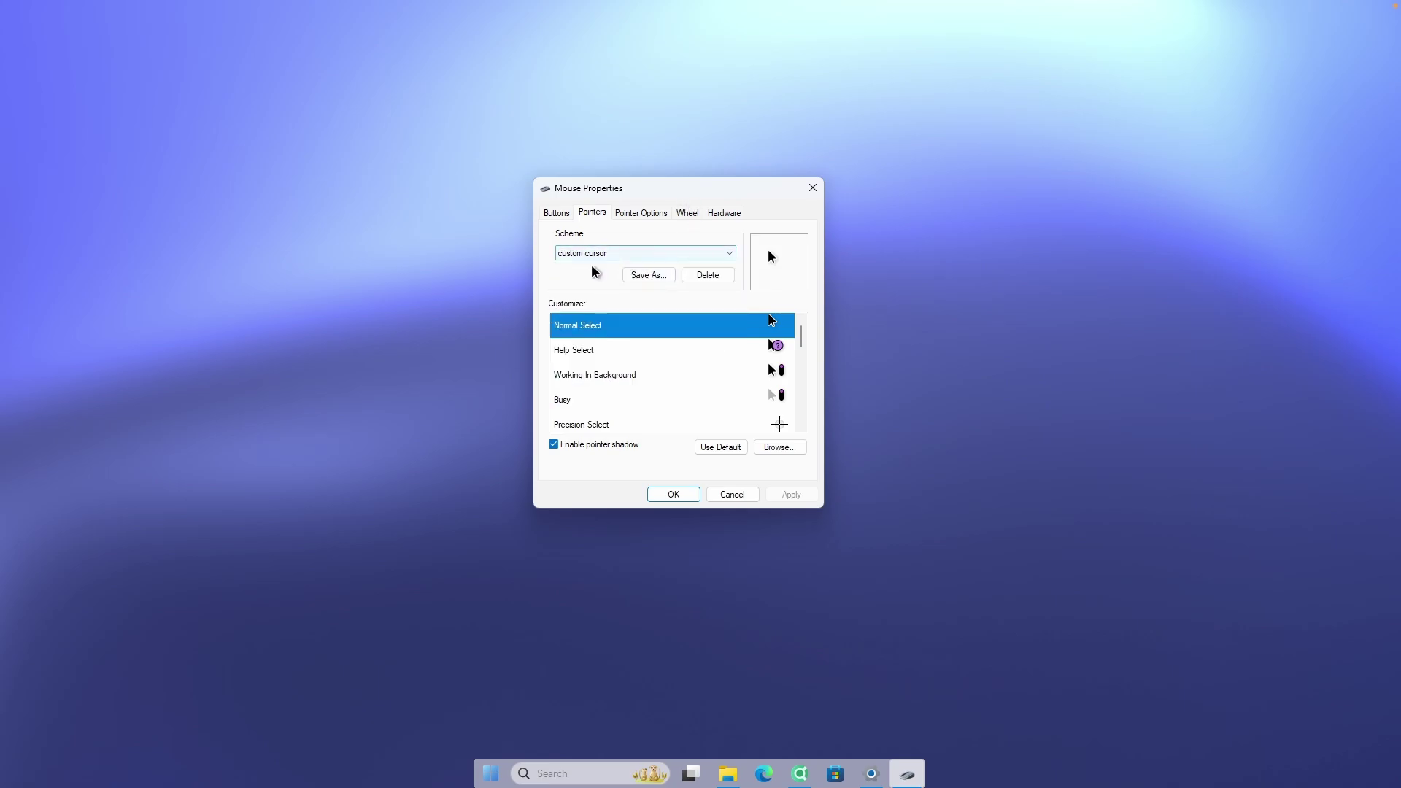
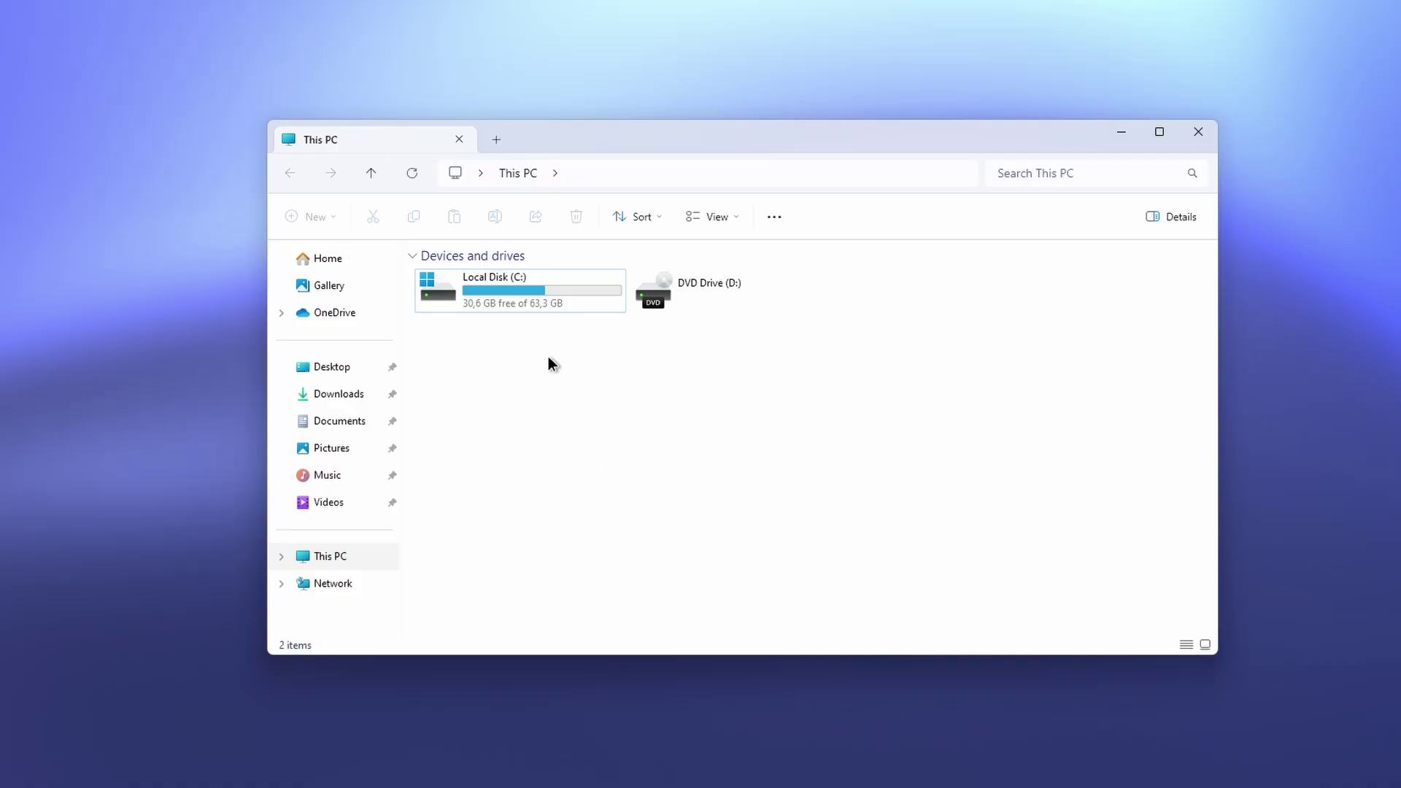
left_click(538, 299)
left_click(553, 300)
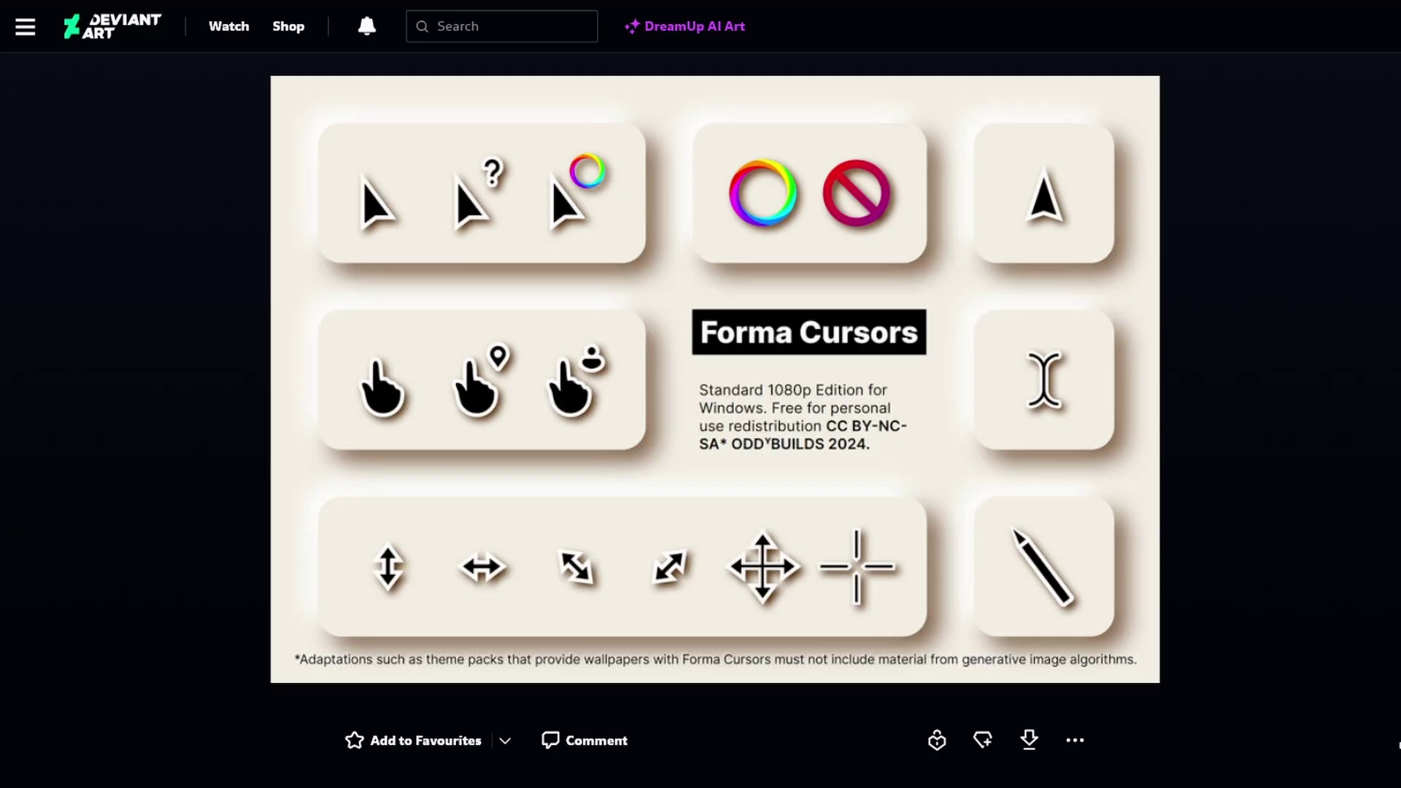
left_click(582, 311)
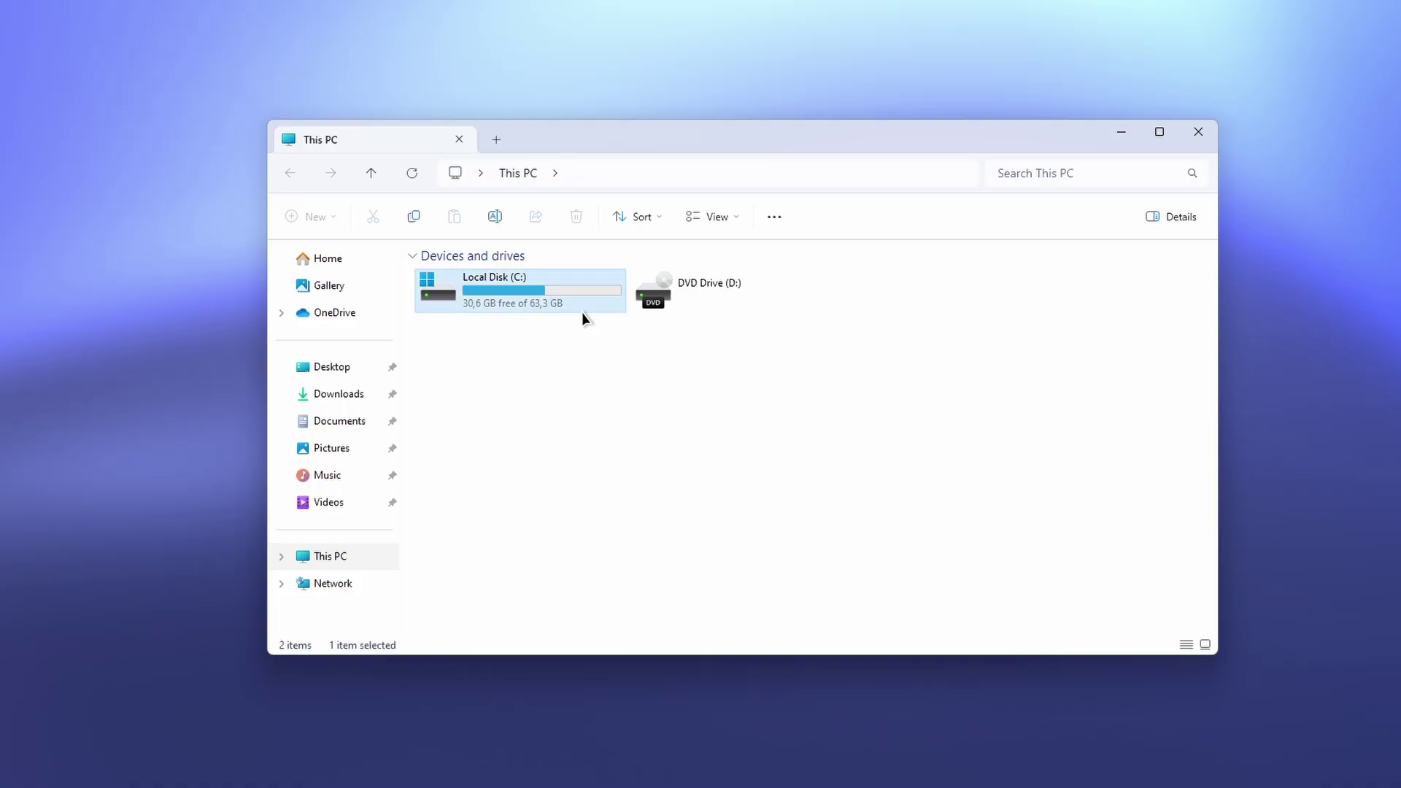
left_click(337, 363)
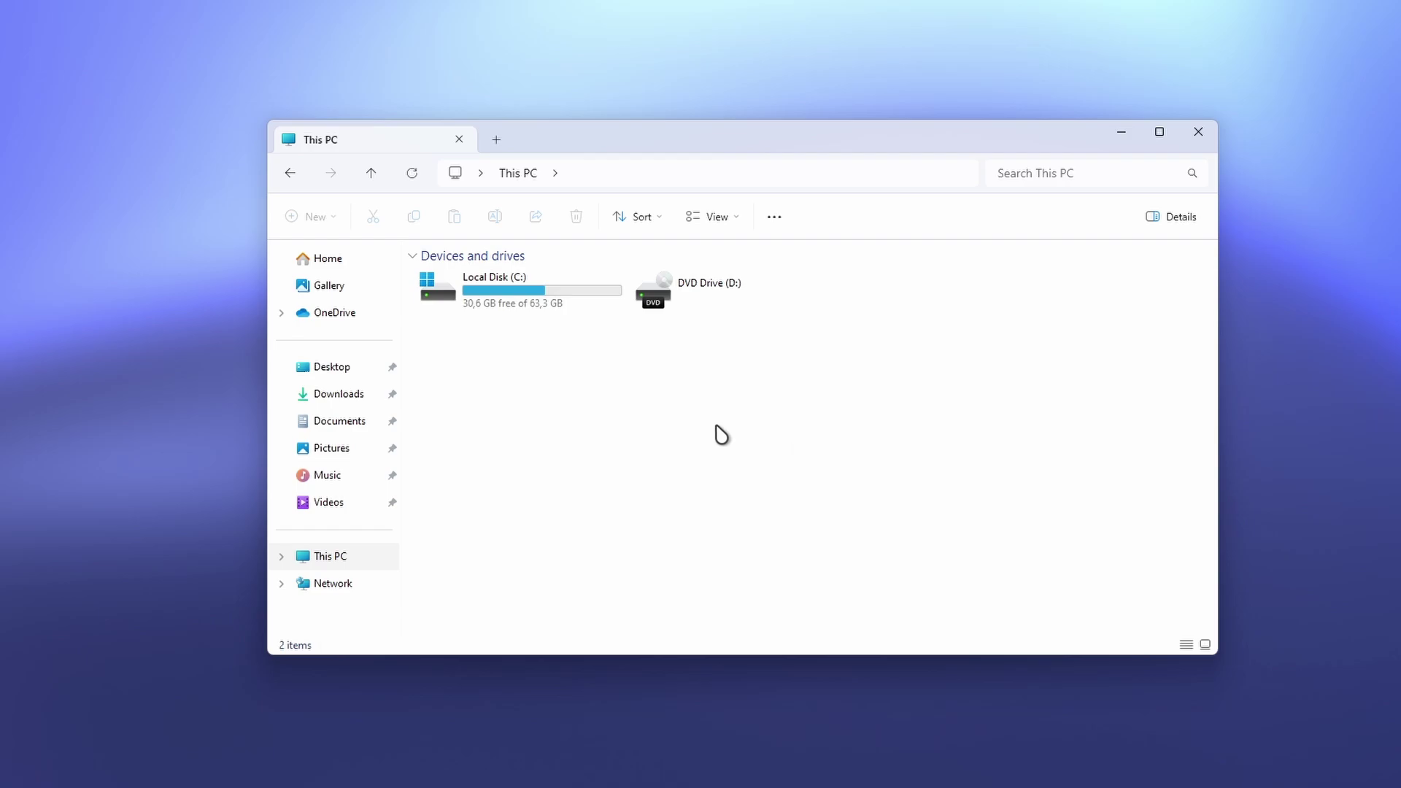
left_click(569, 299)
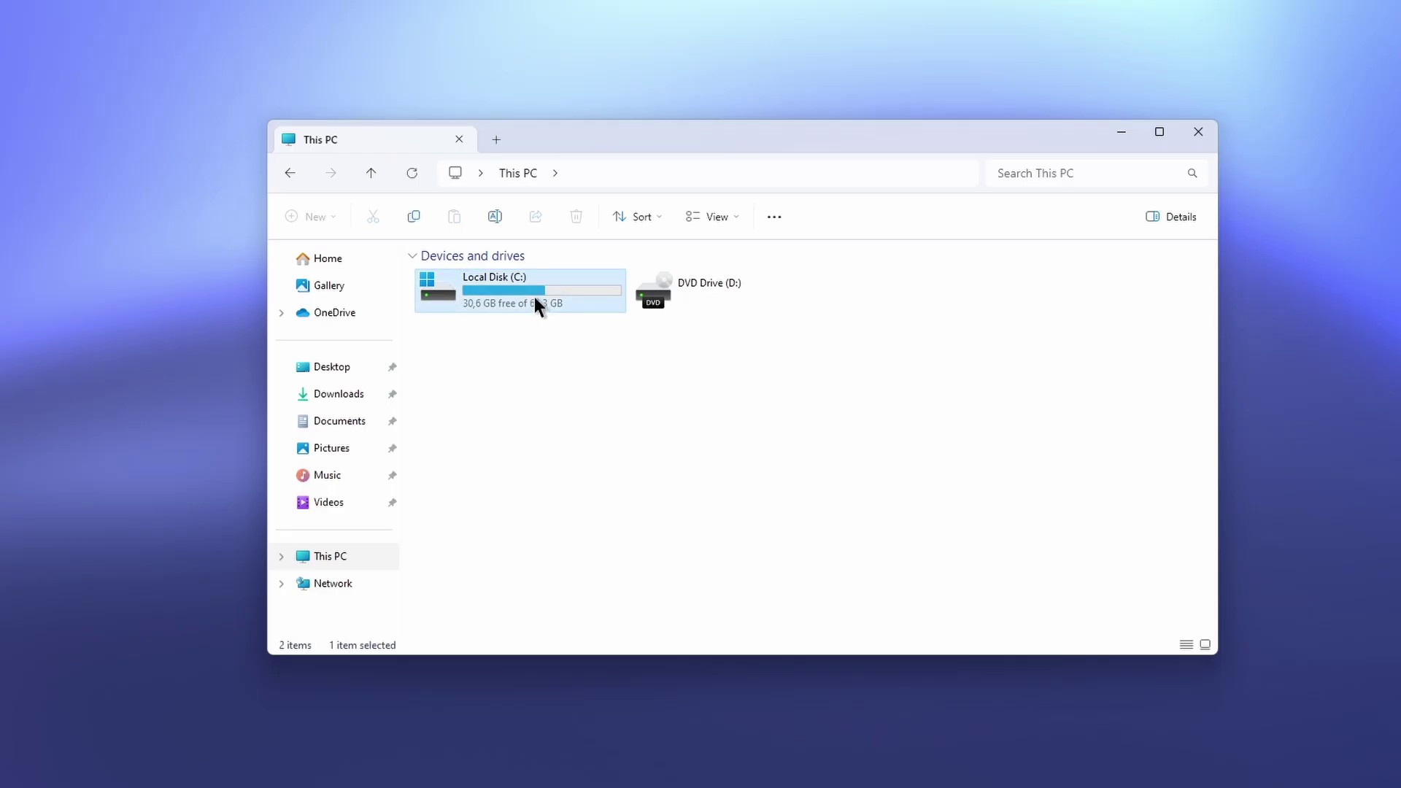
left_click(351, 372)
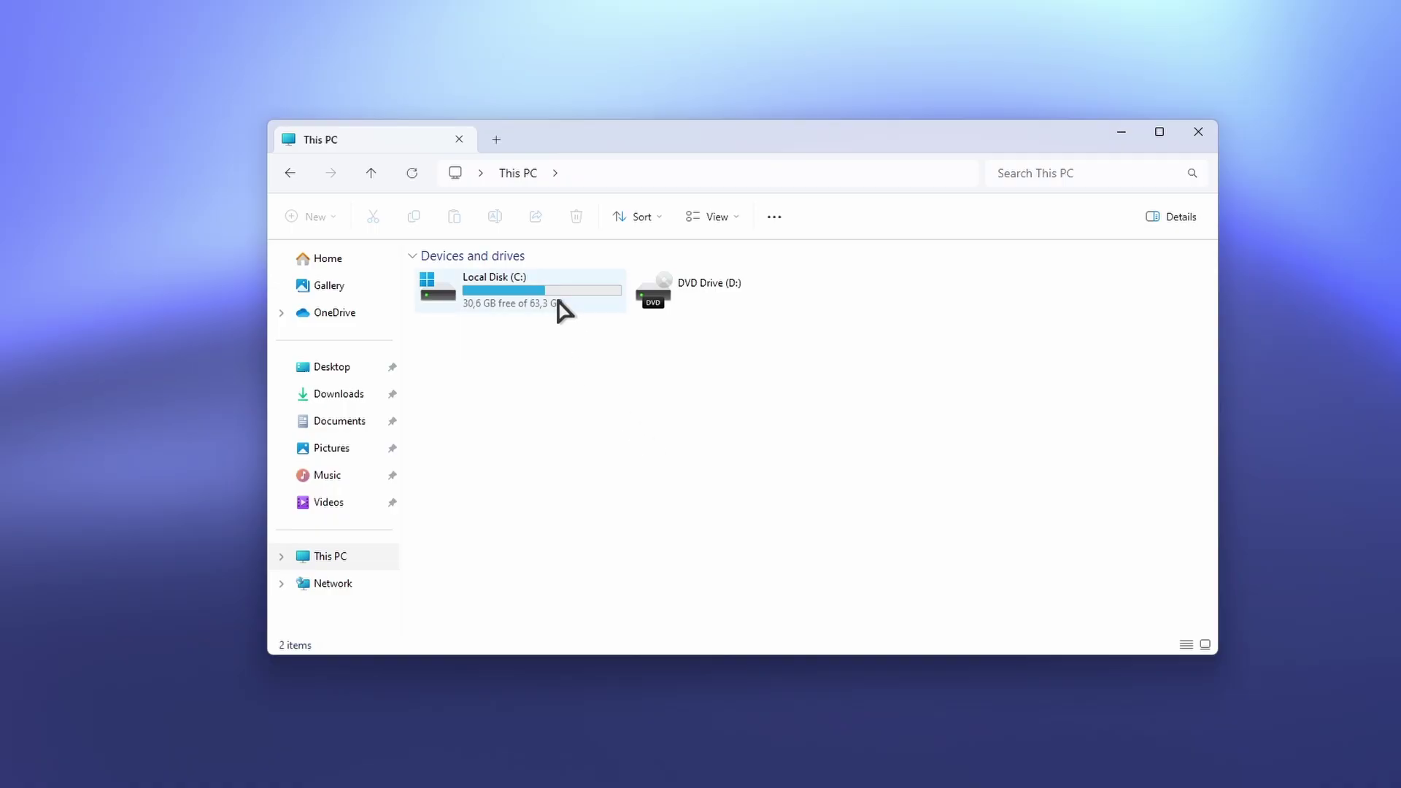
left_click(563, 307)
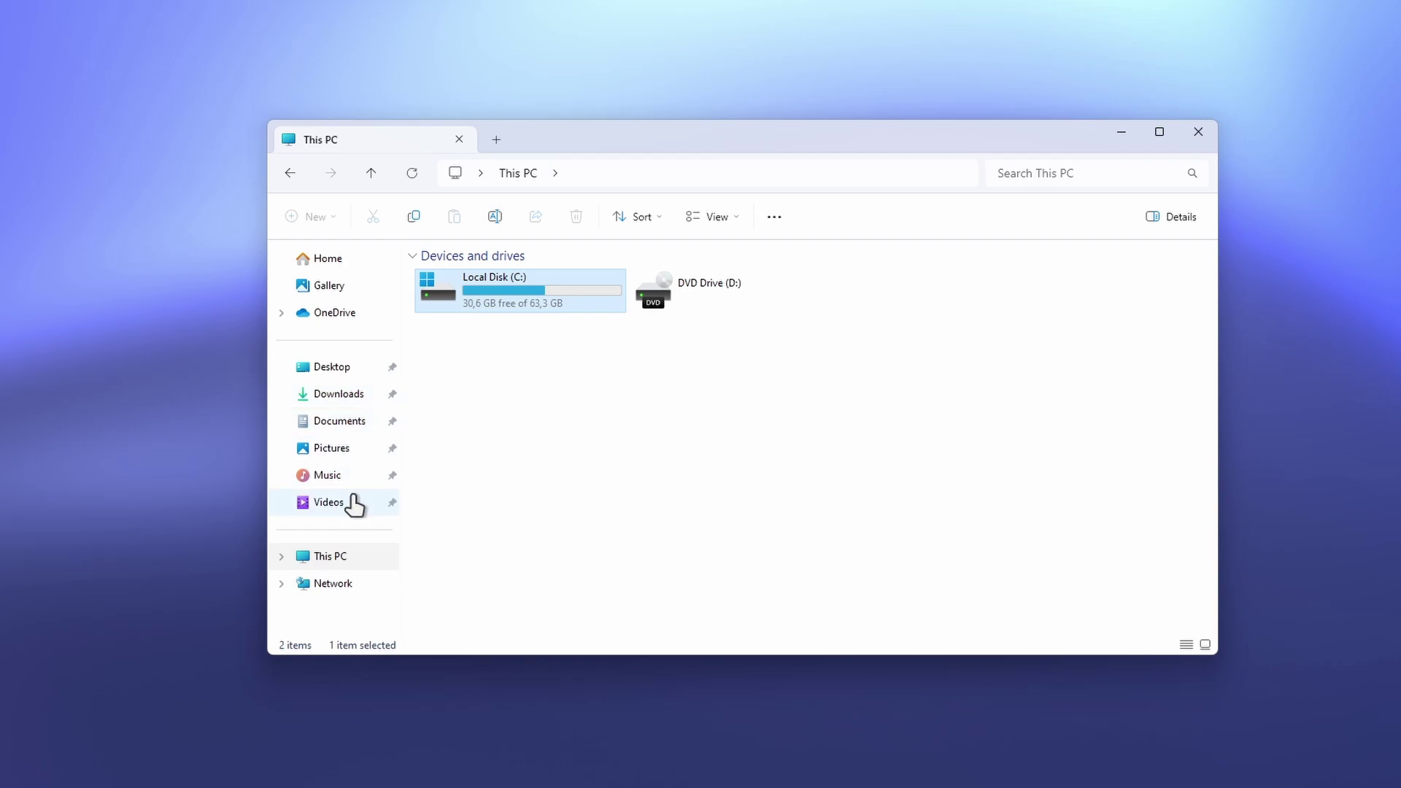
left_click(198, 416)
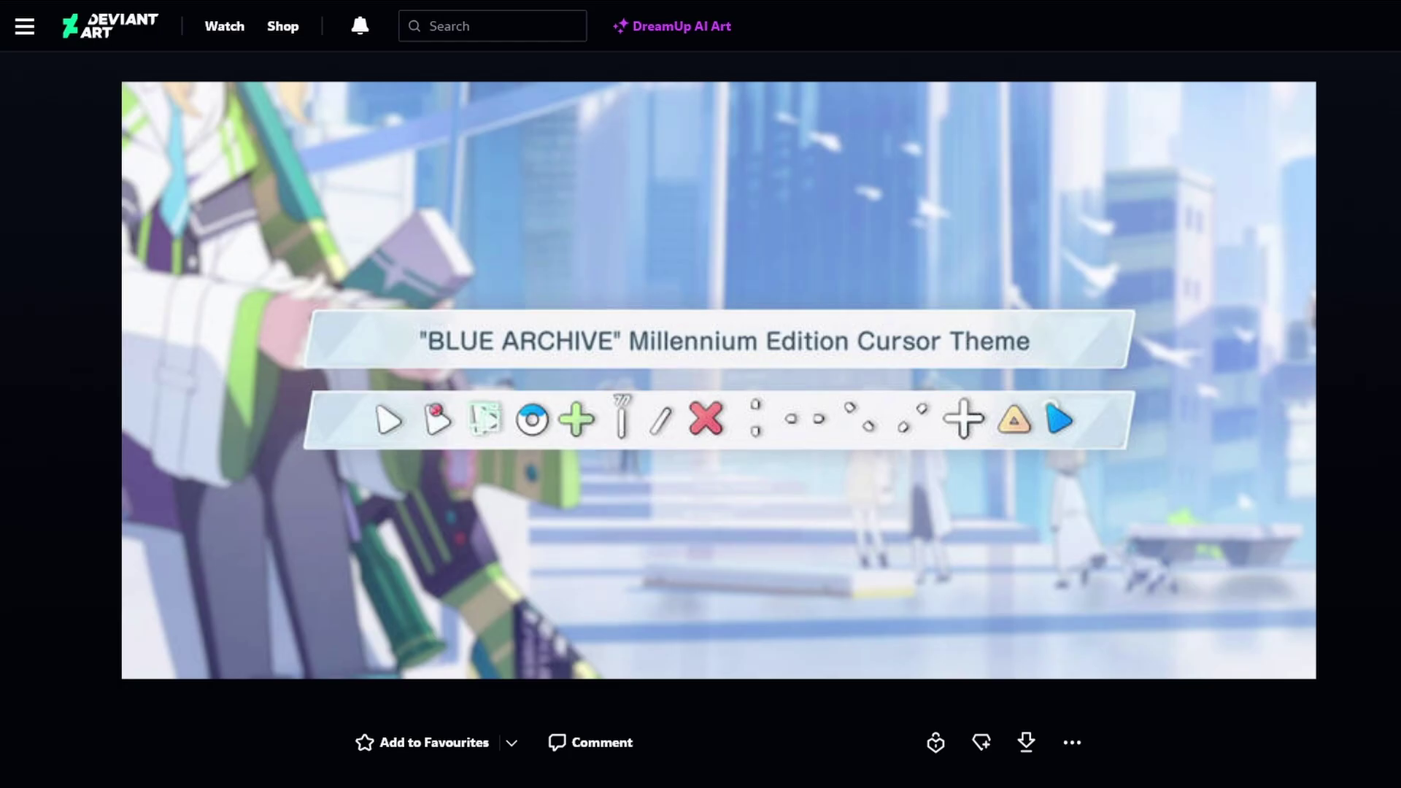
left_click(559, 302)
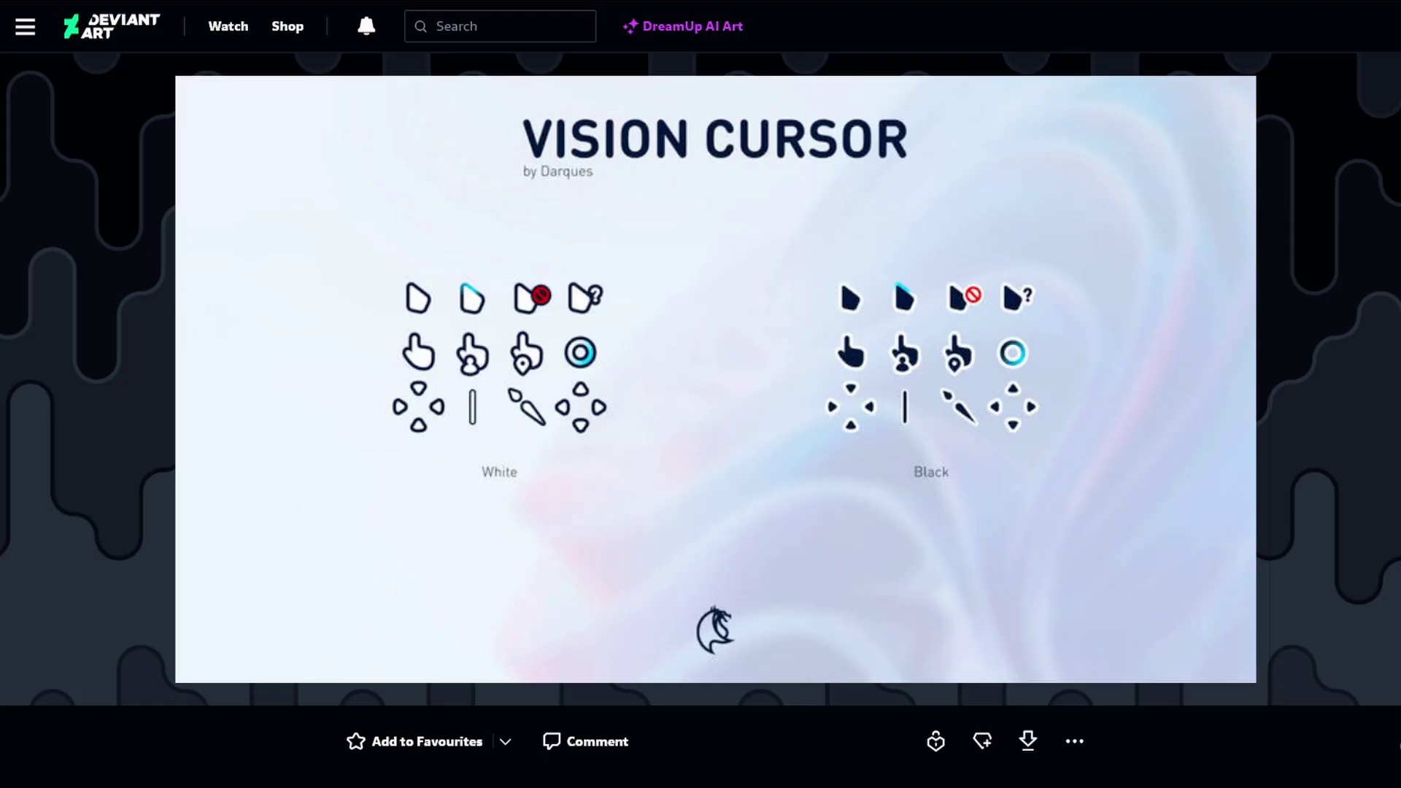
left_click(557, 292)
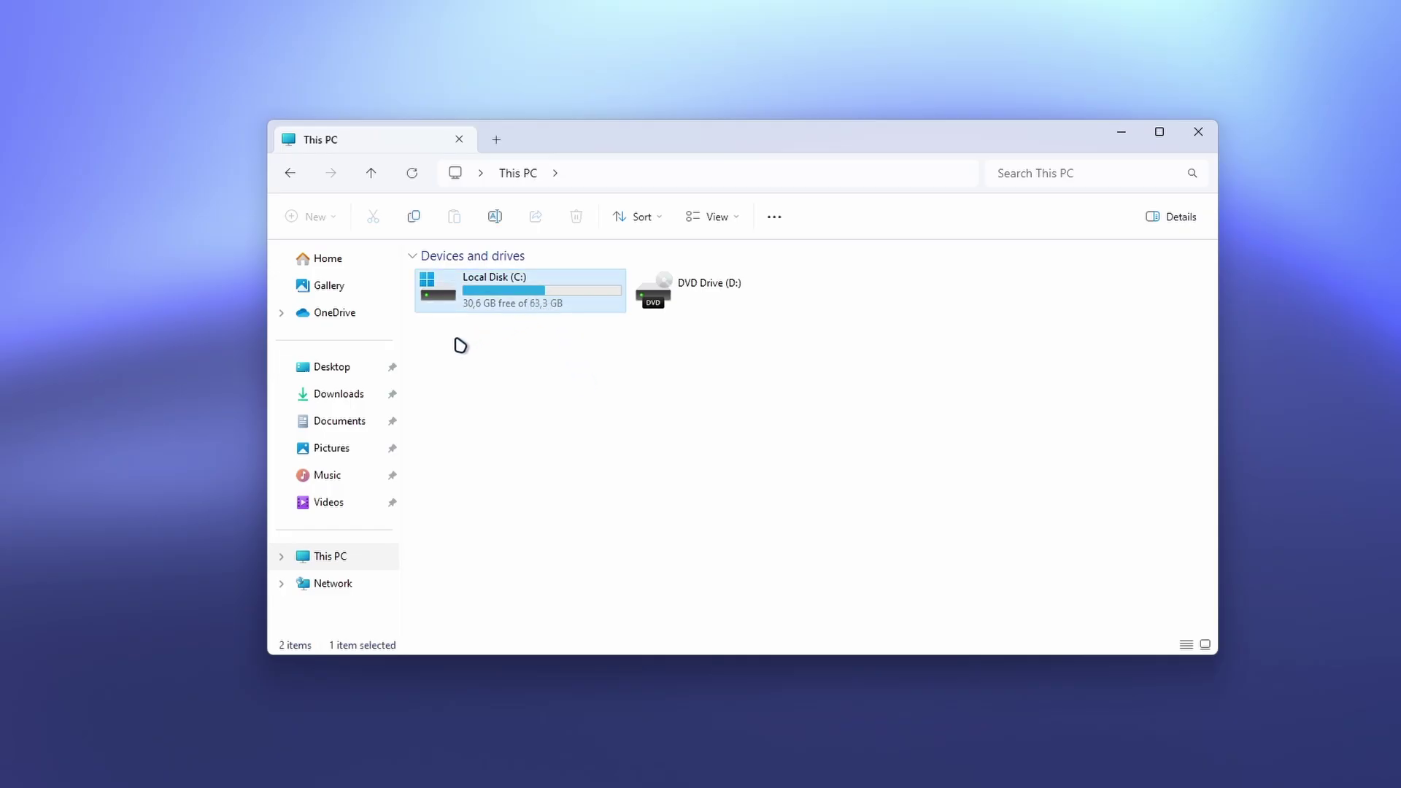
left_click(344, 368)
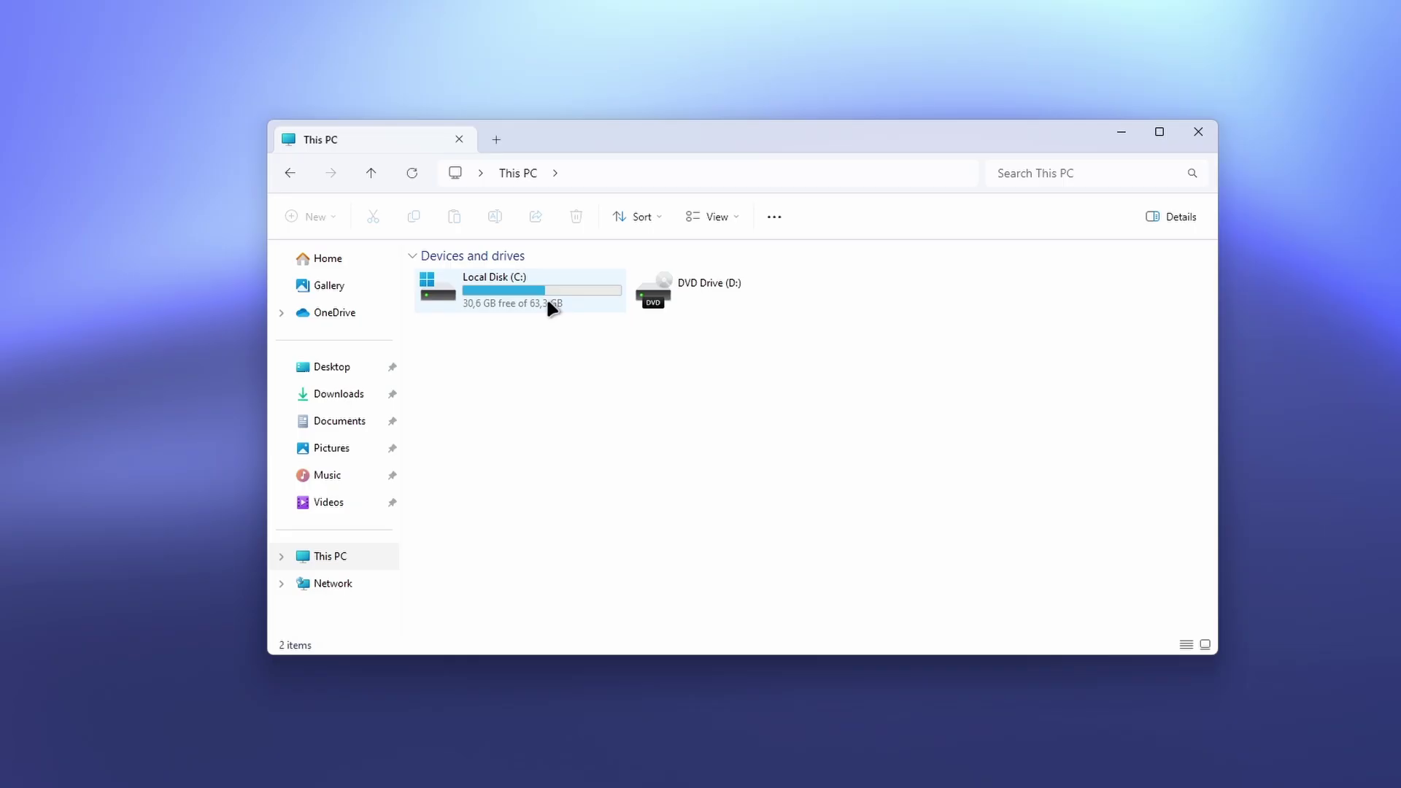
left_click(546, 296)
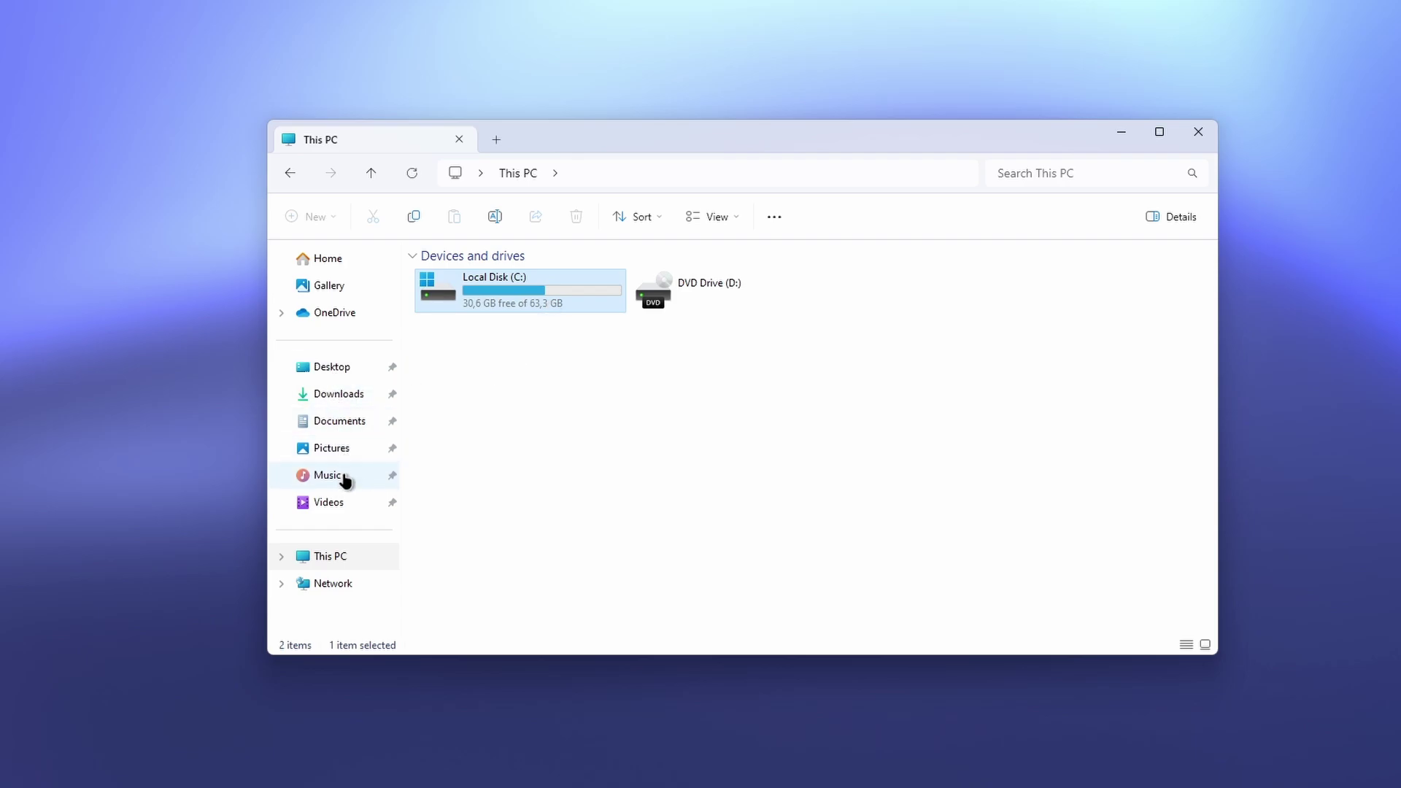
left_click(227, 440)
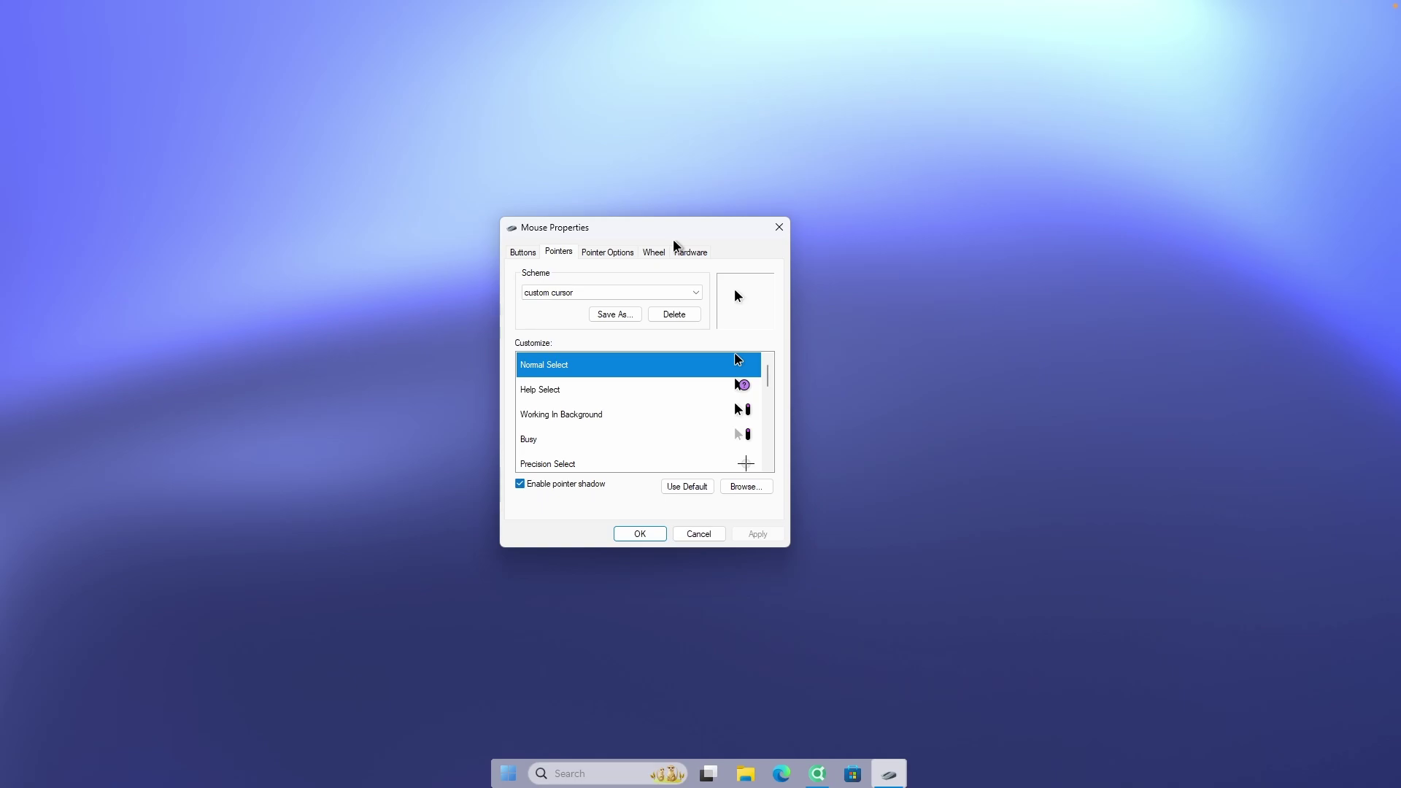